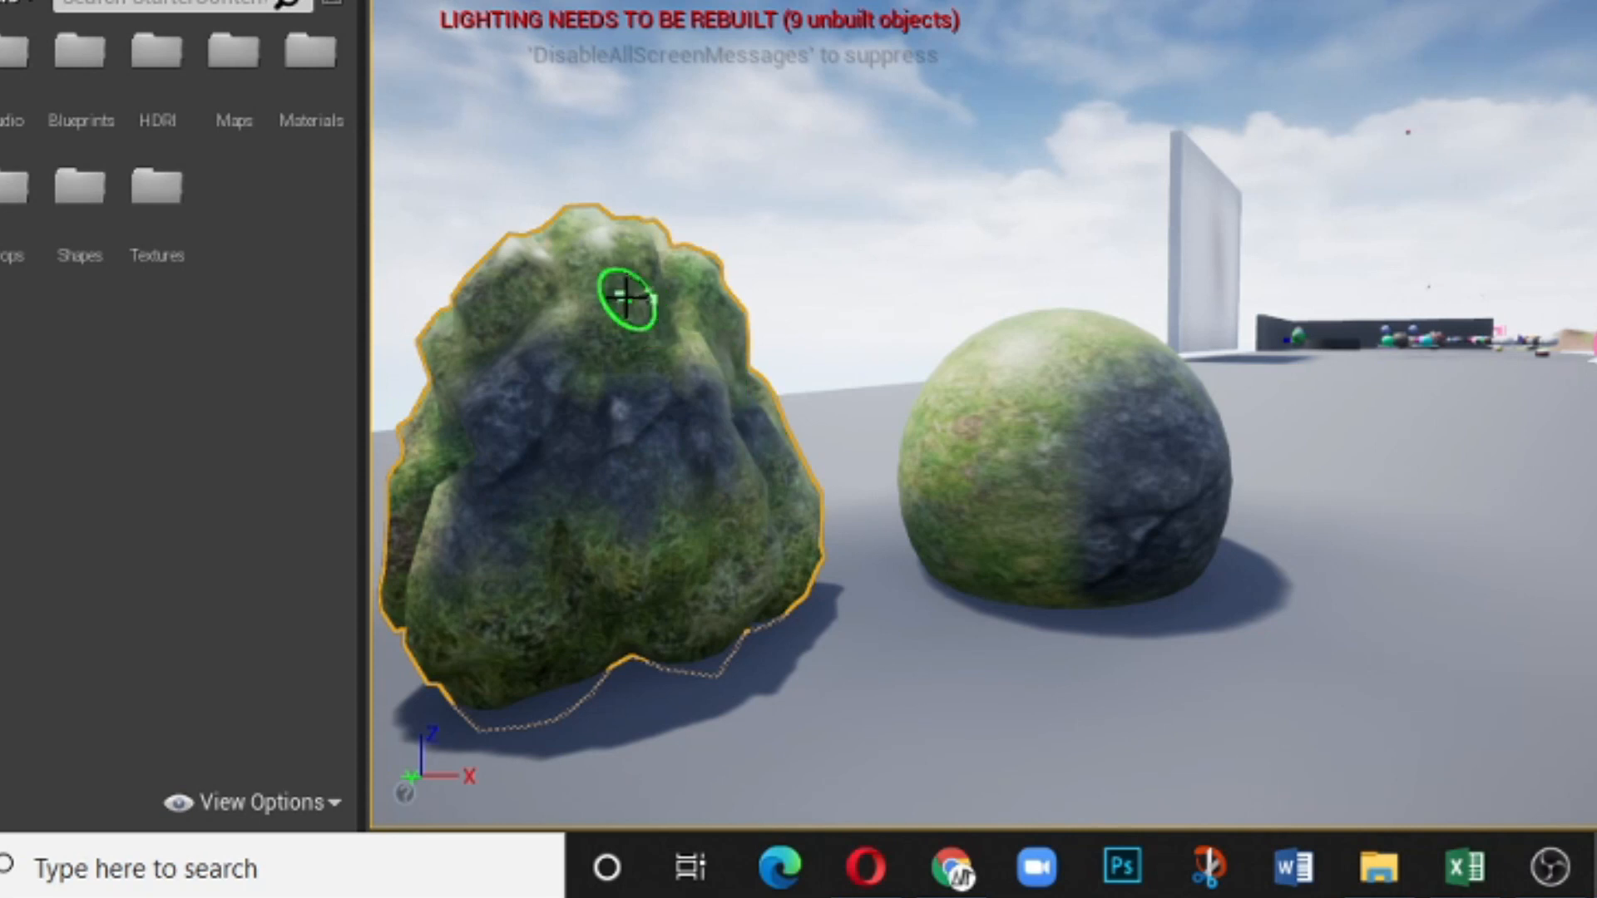
Paint the bare rock texture over the moss on the upper part of the large boulder.
mouse_move(503, 312)
left_mouse_down()
mouse_move(488, 283)
mouse_move(599, 289)
mouse_move(632, 356)
mouse_move(695, 285)
mouse_move(588, 232)
mouse_move(431, 371)
mouse_move(442, 413)
mouse_move(421, 471)
mouse_move(414, 409)
mouse_move(571, 375)
mouse_move(766, 405)
mouse_move(724, 339)
mouse_move(590, 430)
mouse_move(634, 566)
mouse_move(687, 552)
mouse_move(698, 513)
mouse_move(785, 541)
mouse_move(632, 640)
mouse_move(536, 628)
mouse_move(516, 574)
mouse_move(467, 561)
mouse_move(468, 582)
mouse_move(570, 379)
mouse_move(506, 483)
mouse_move(605, 541)
mouse_move(666, 452)
mouse_move(702, 463)
mouse_move(666, 367)
mouse_move(639, 353)
left_mouse_up()
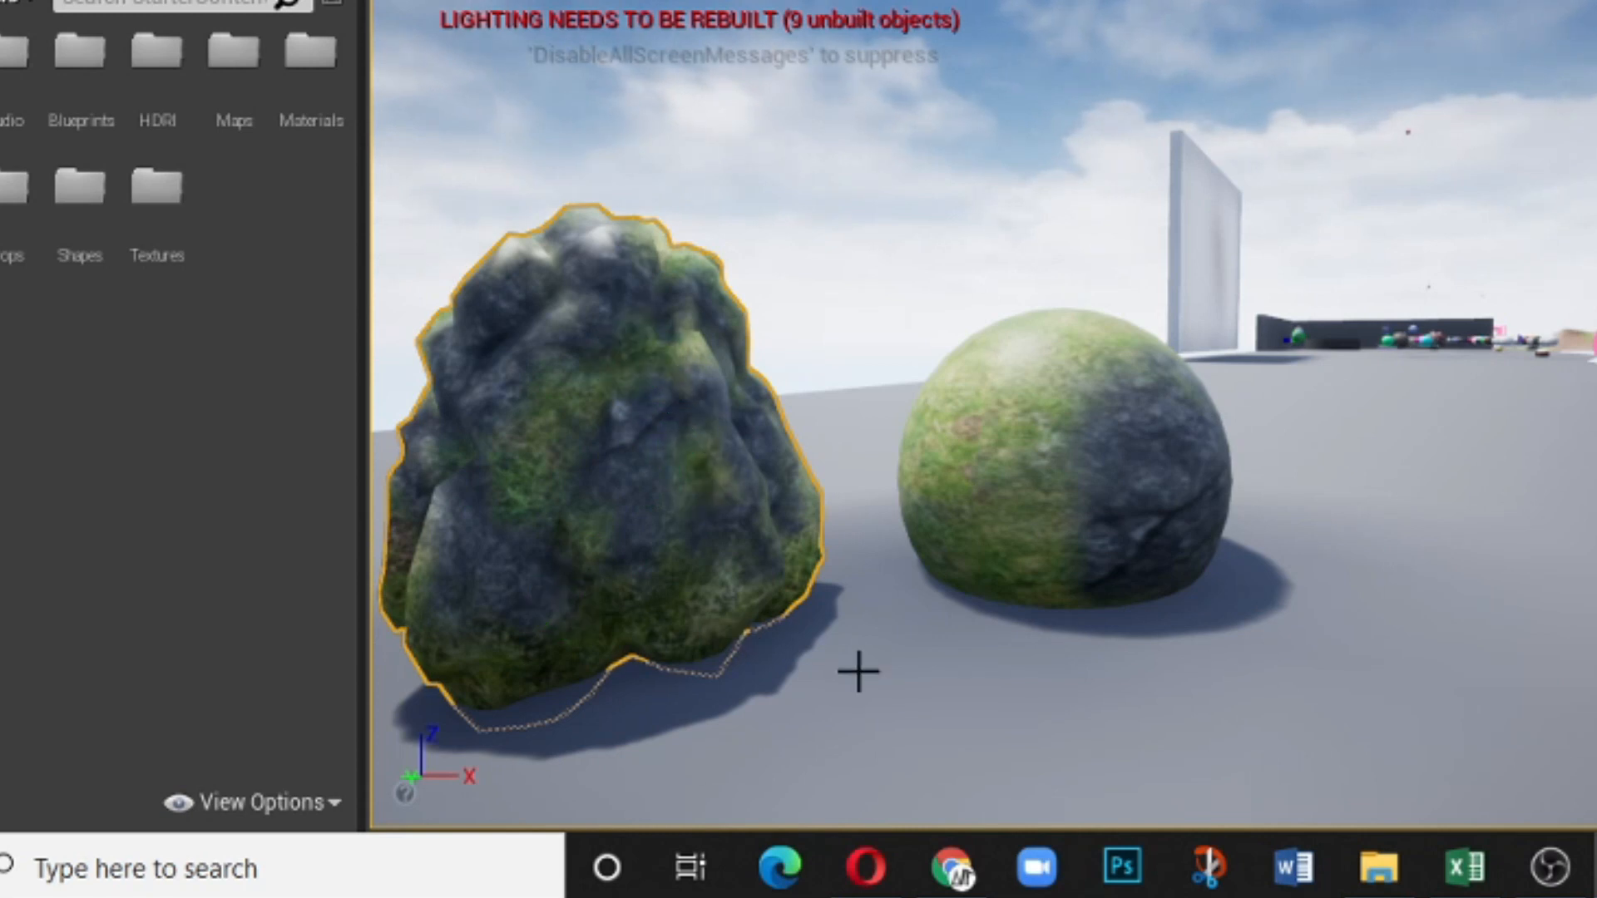
mouse_move(857, 670)
right_mouse_down()
mouse_move(799, 665)
mouse_move(856, 666)
right_mouse_up()
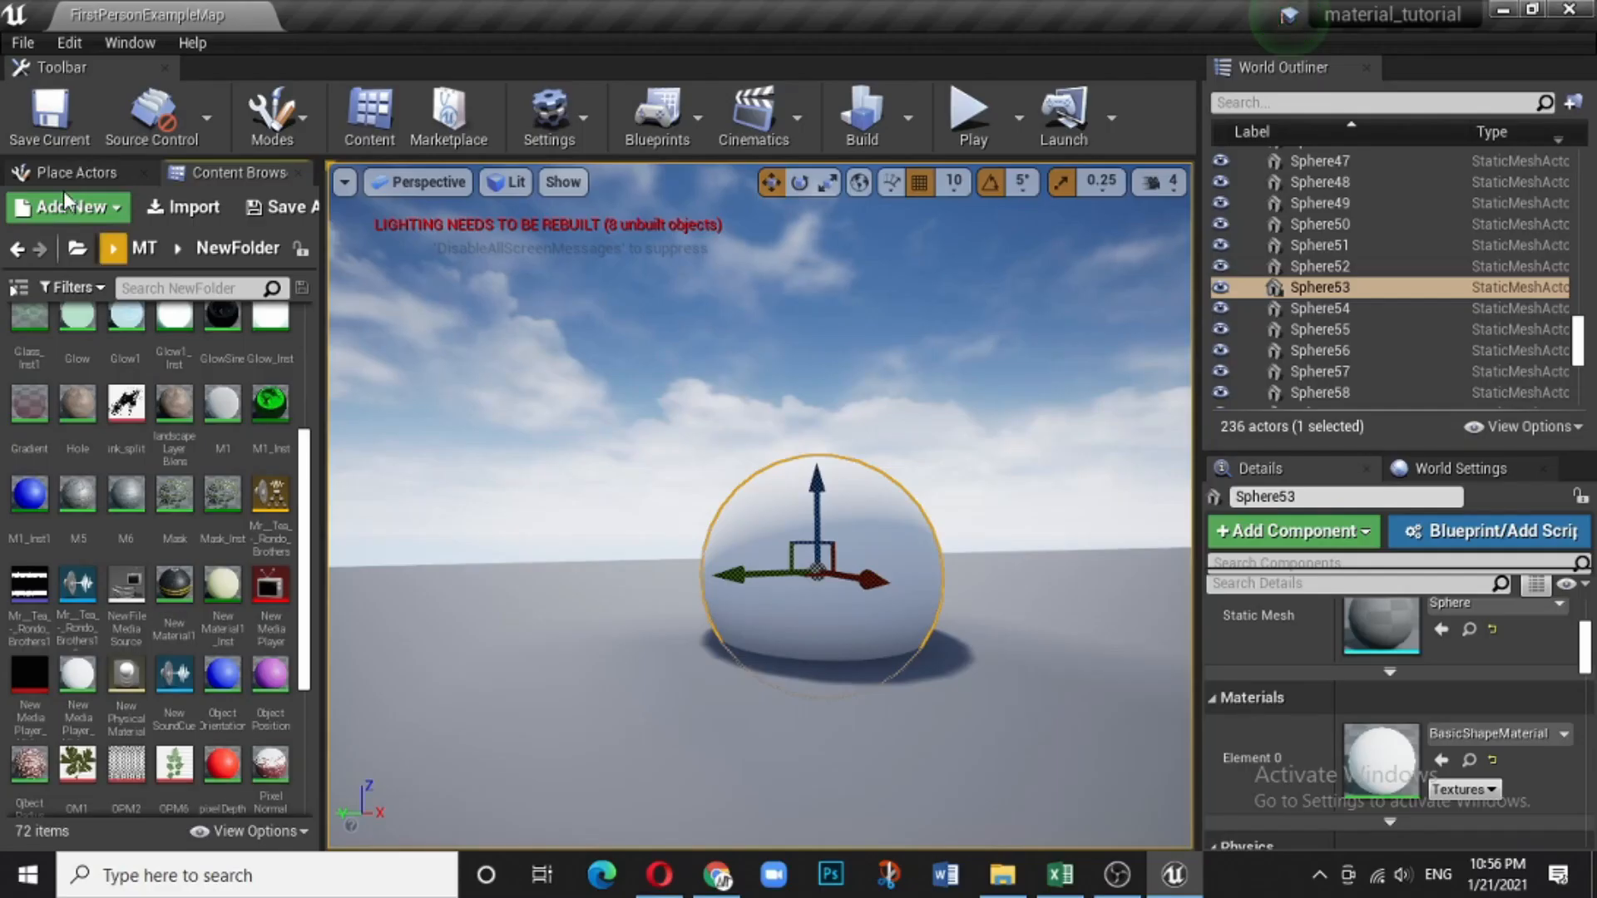
Create a new material named VerteP in the MT/NewFolder folder.
left_click(59, 208)
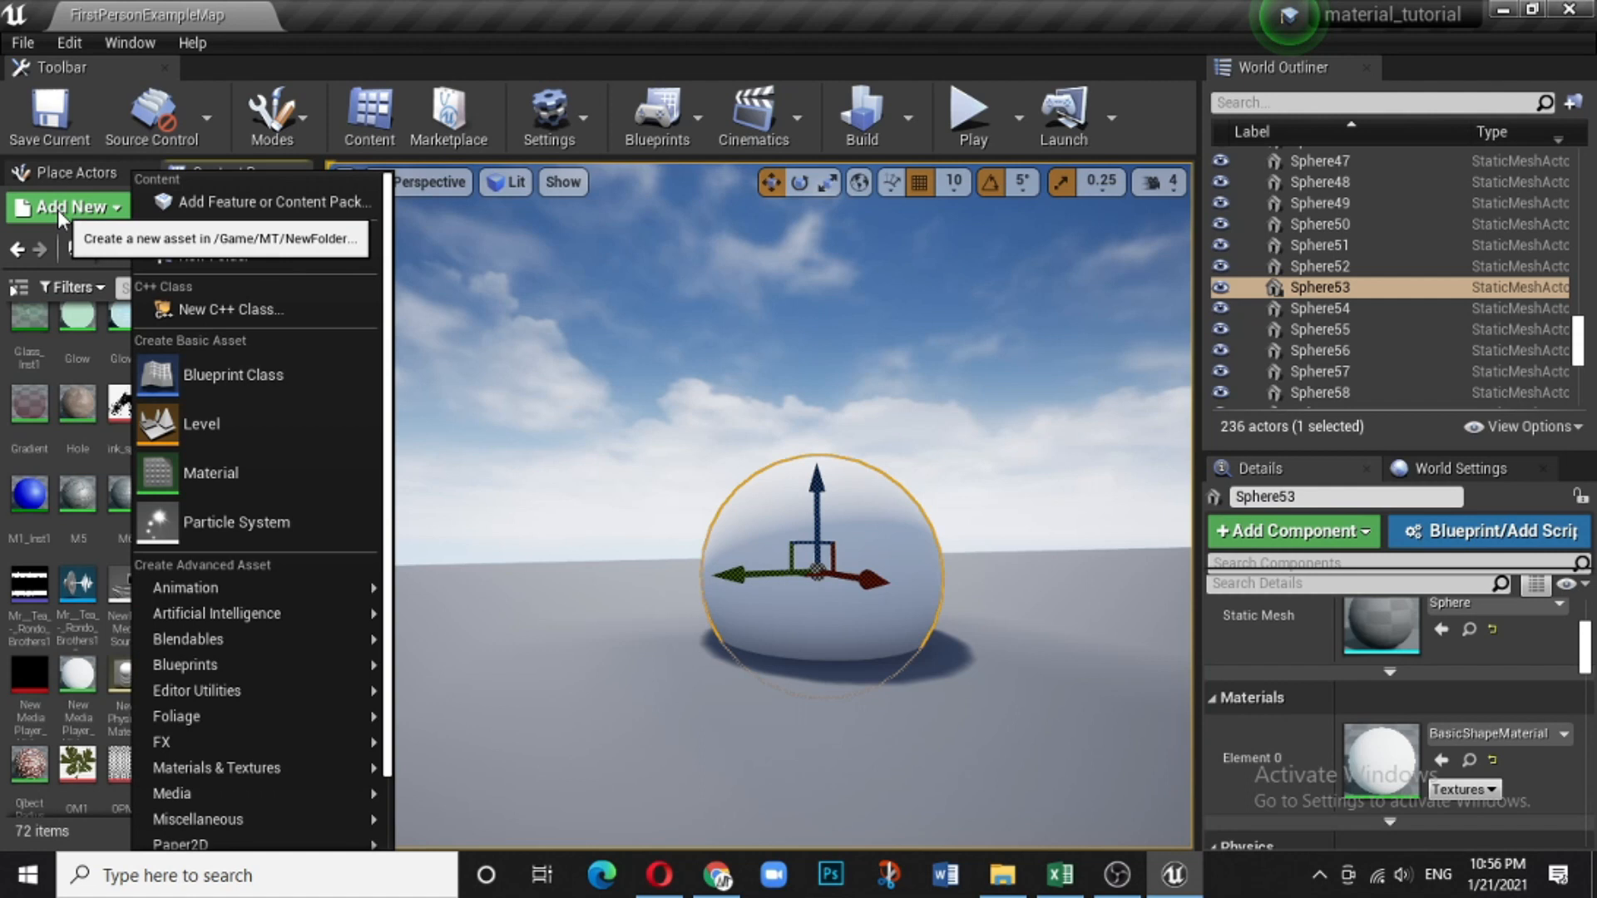
left_click(227, 475)
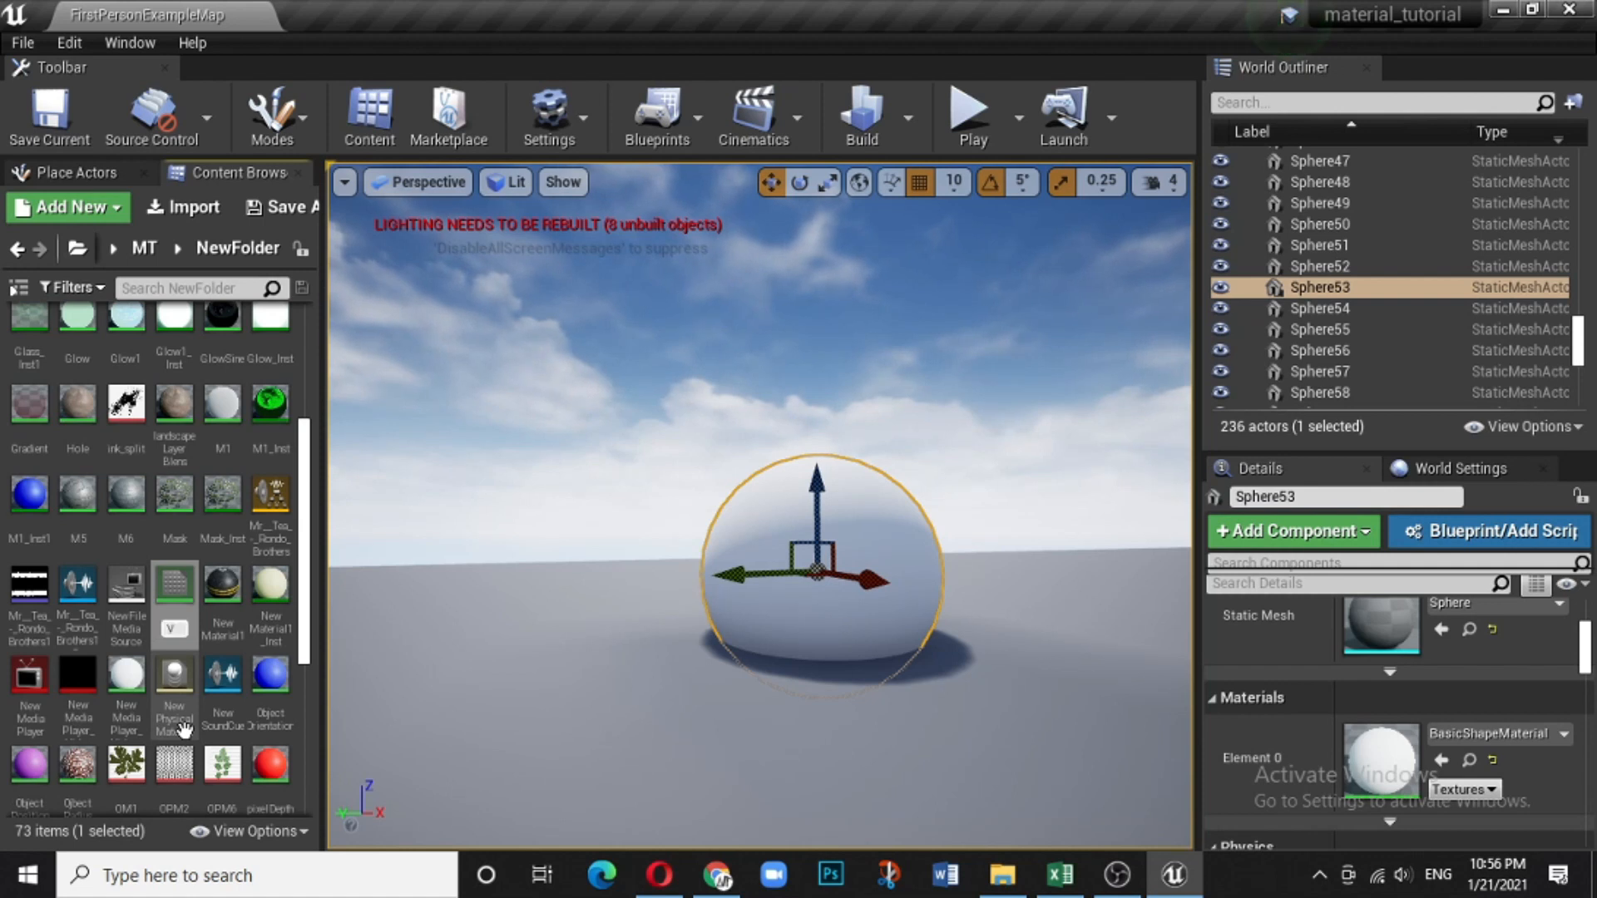
type("Verte")
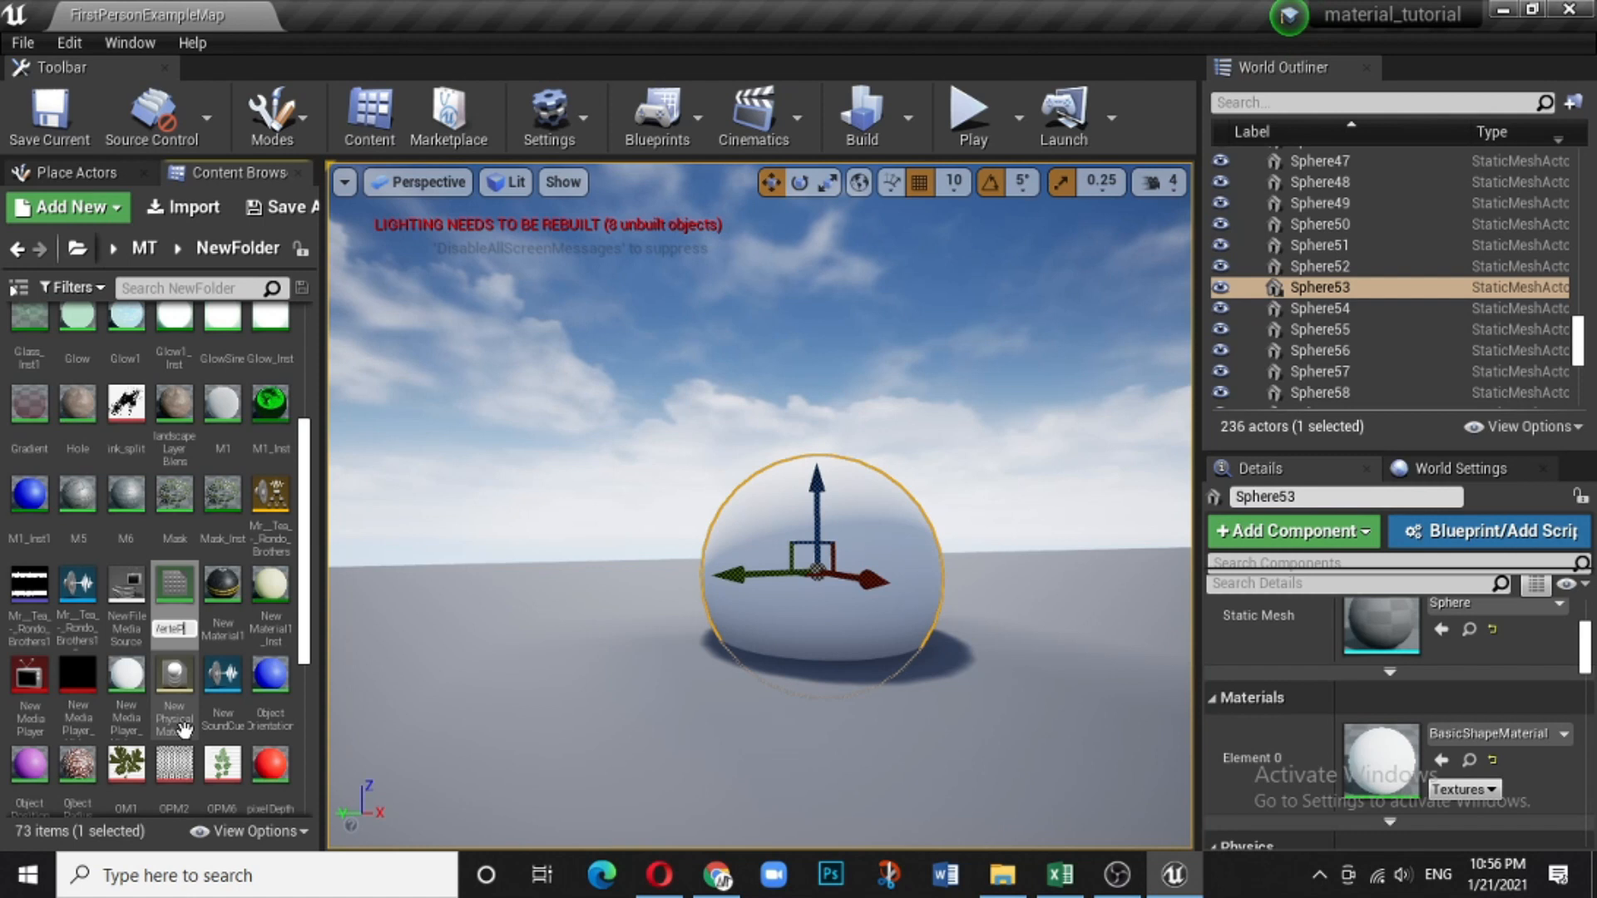
type("P")
key("Return")
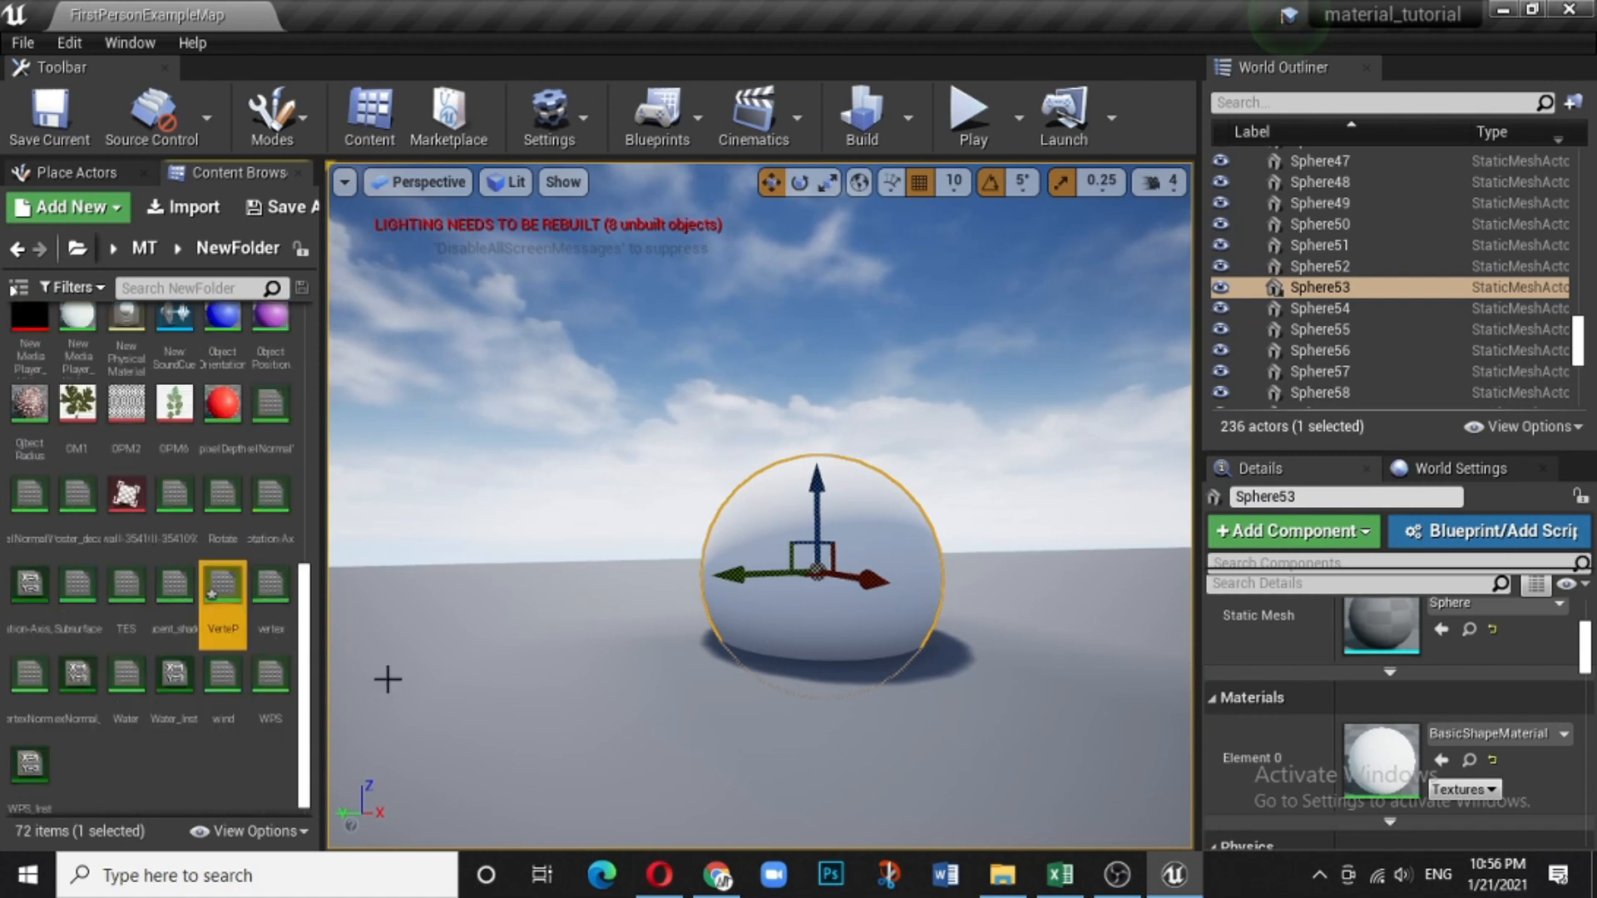
Add a Vertex Color node to the VerteP material, connect its combined output to Base Color, and save.
double_click(233, 582)
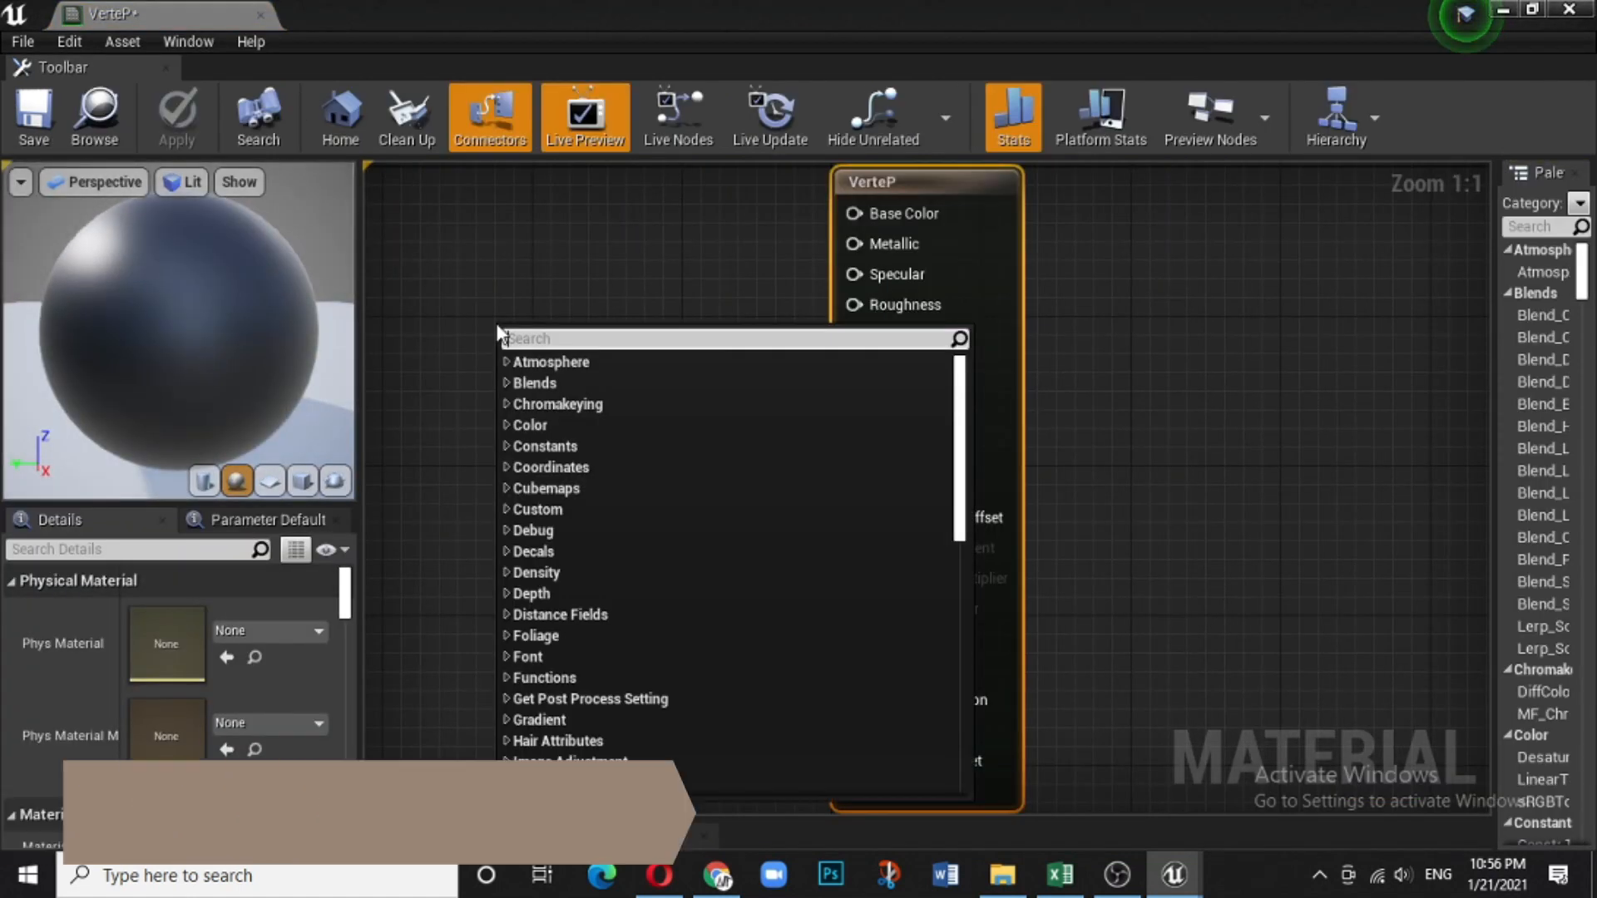
right_click(498, 333)
type("ver")
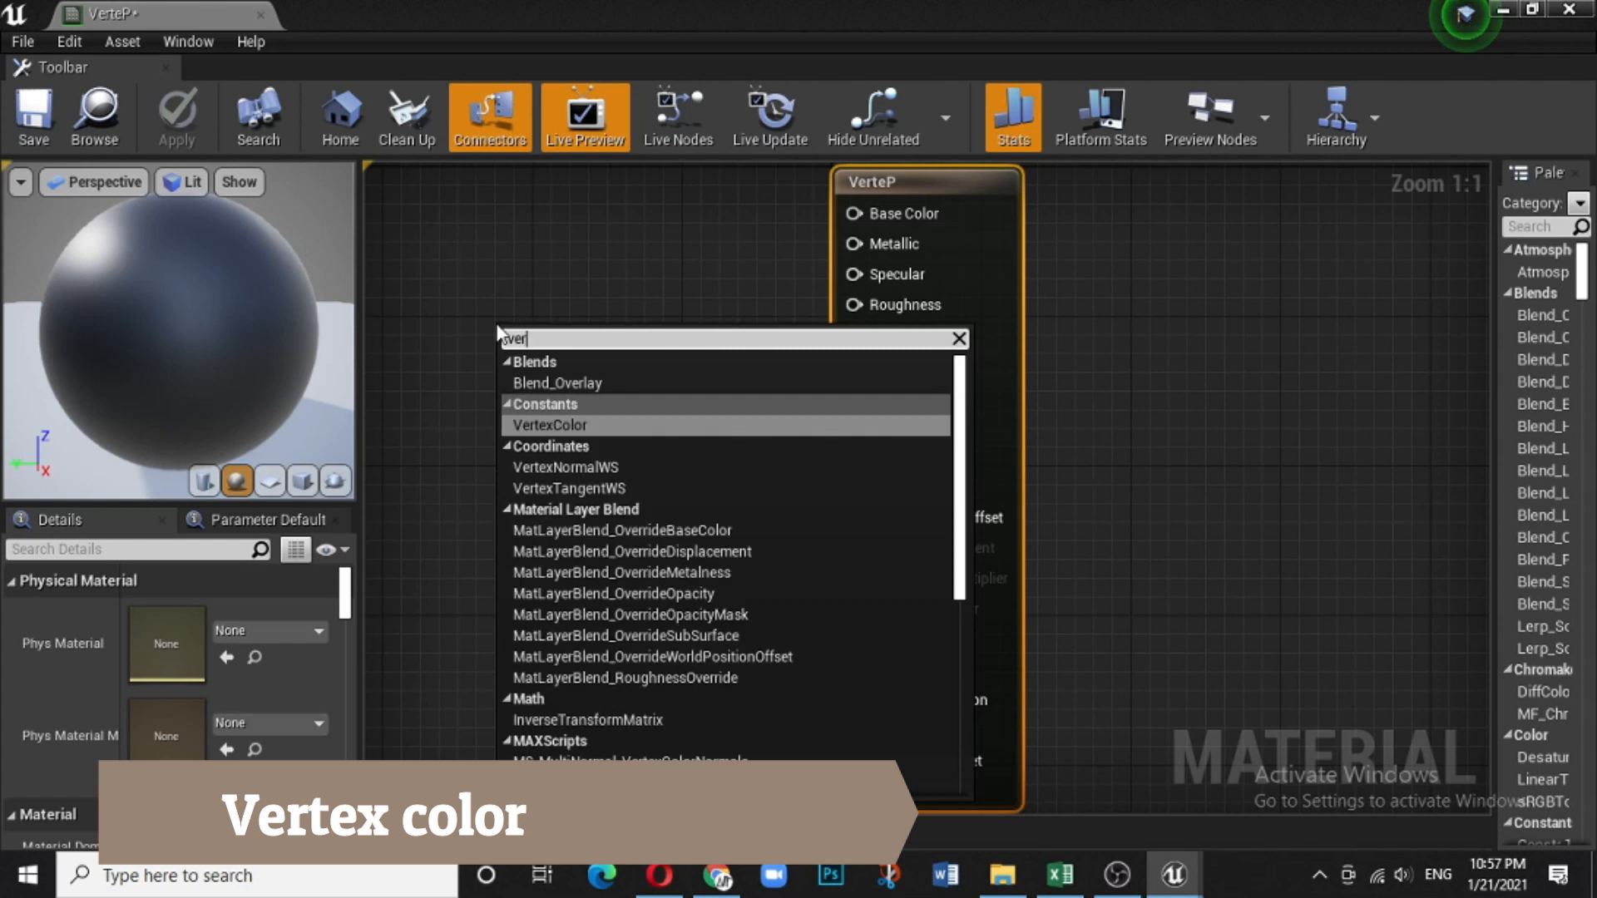
type("tex")
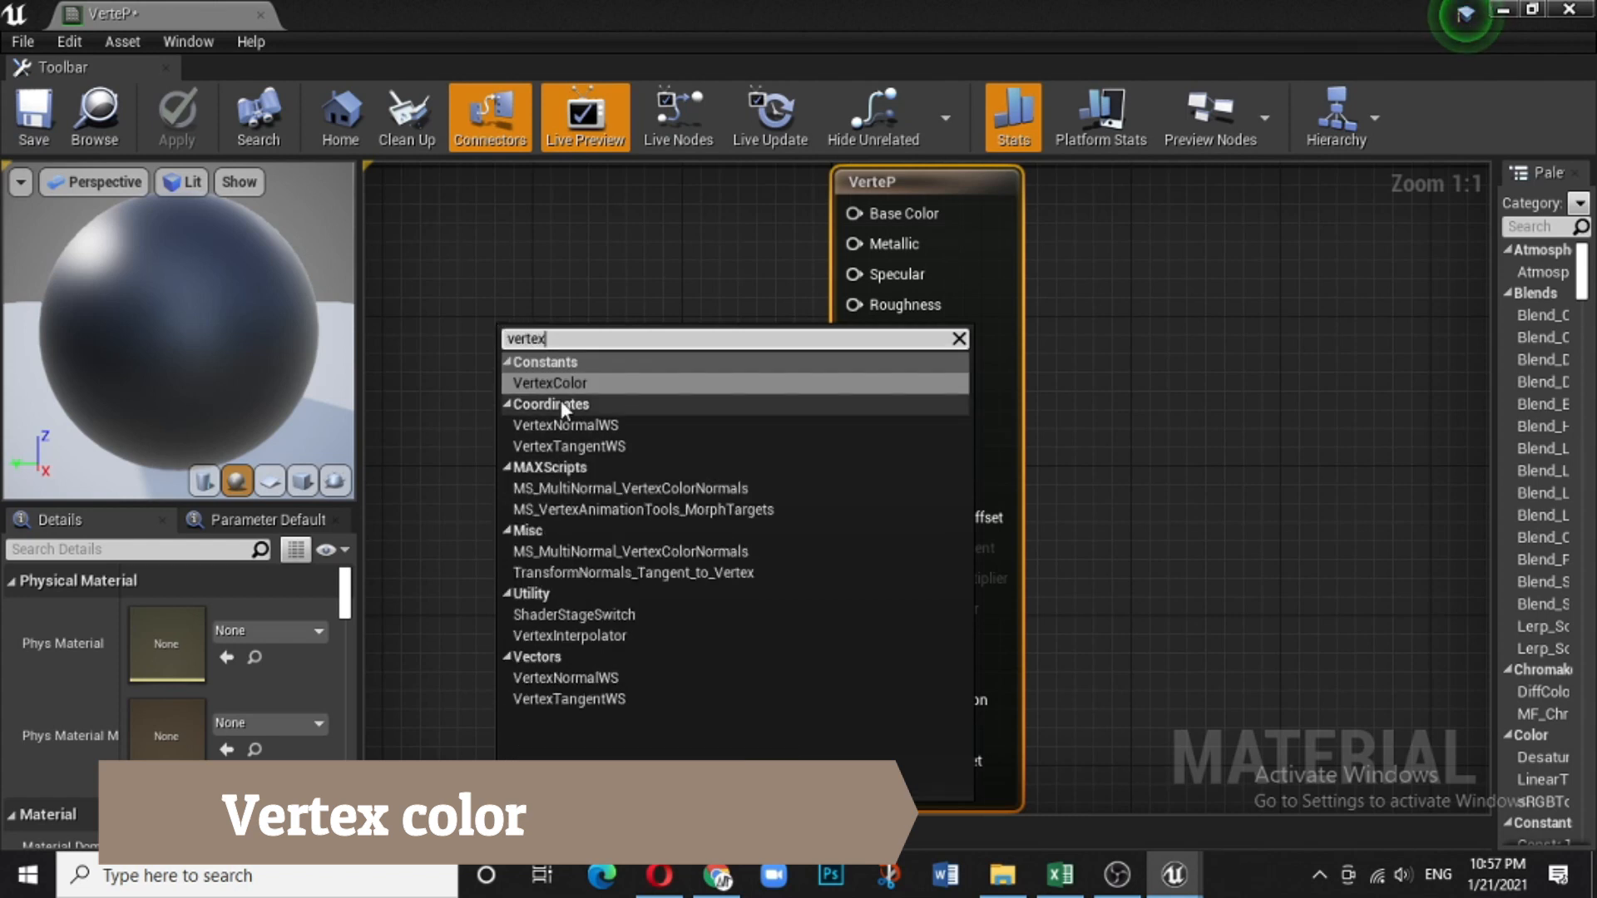
left_click(564, 381)
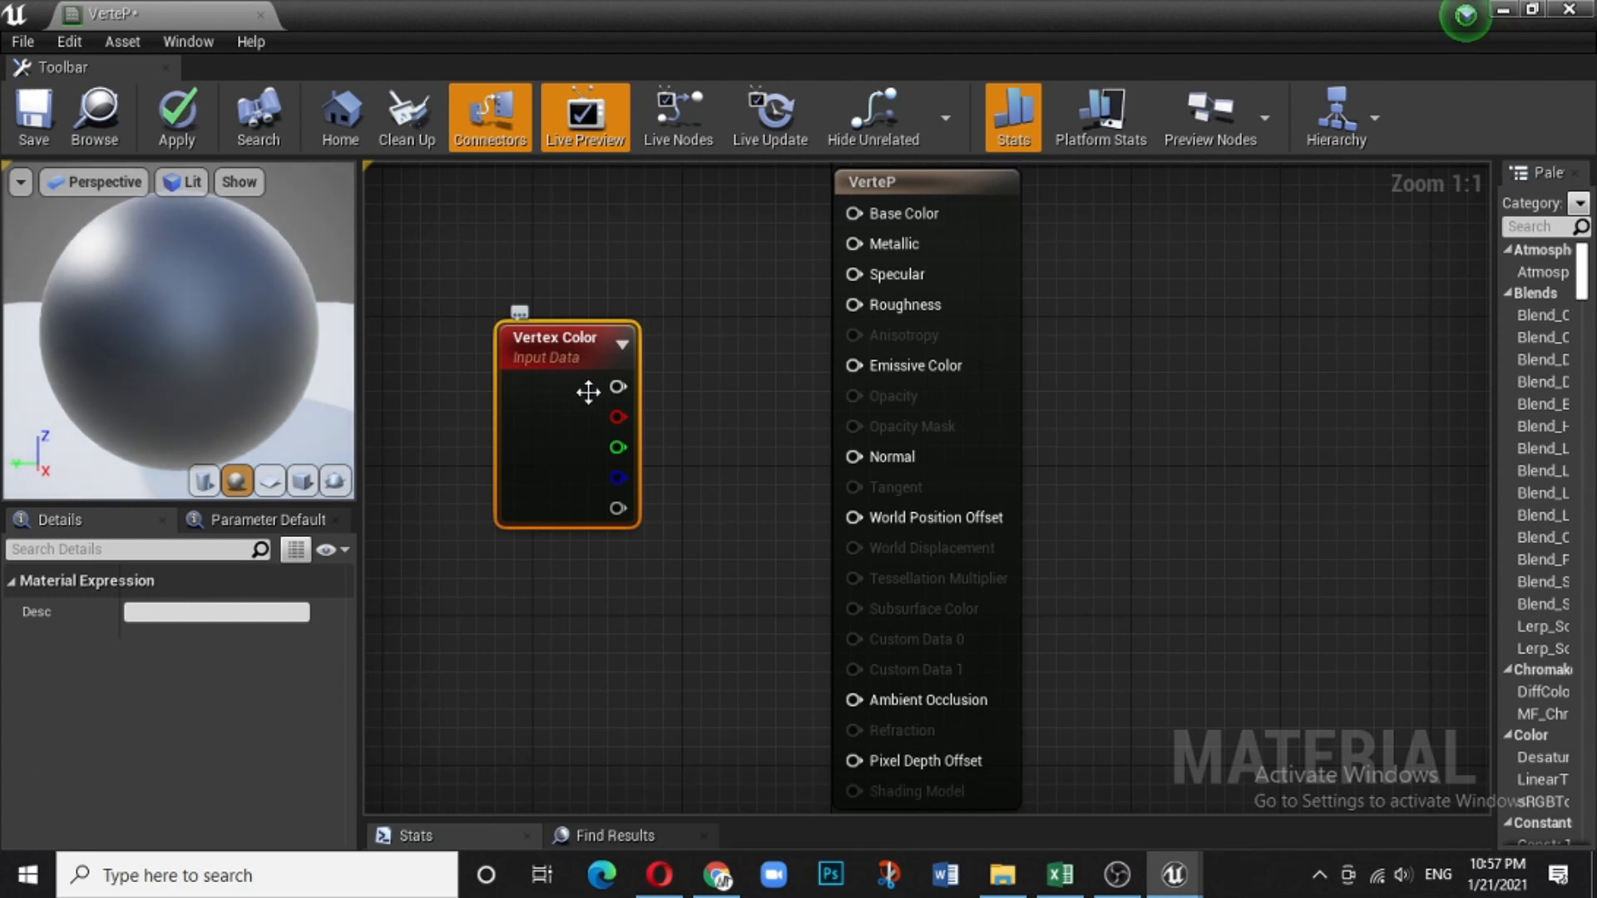
left_click_drag(617, 386, 854, 212)
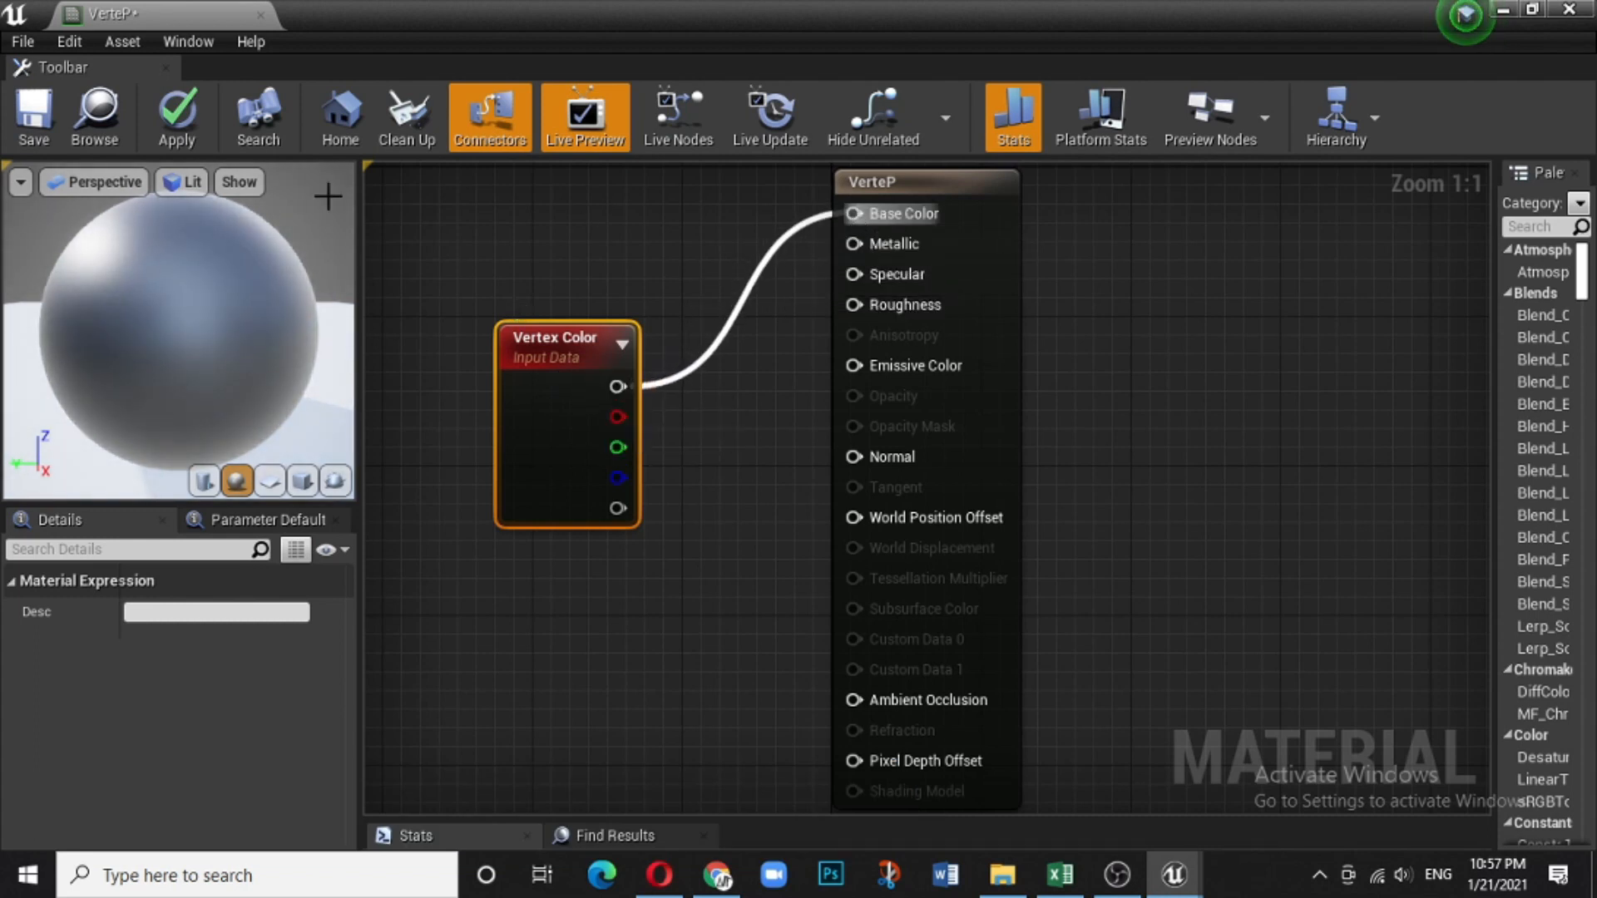
left_click(35, 115)
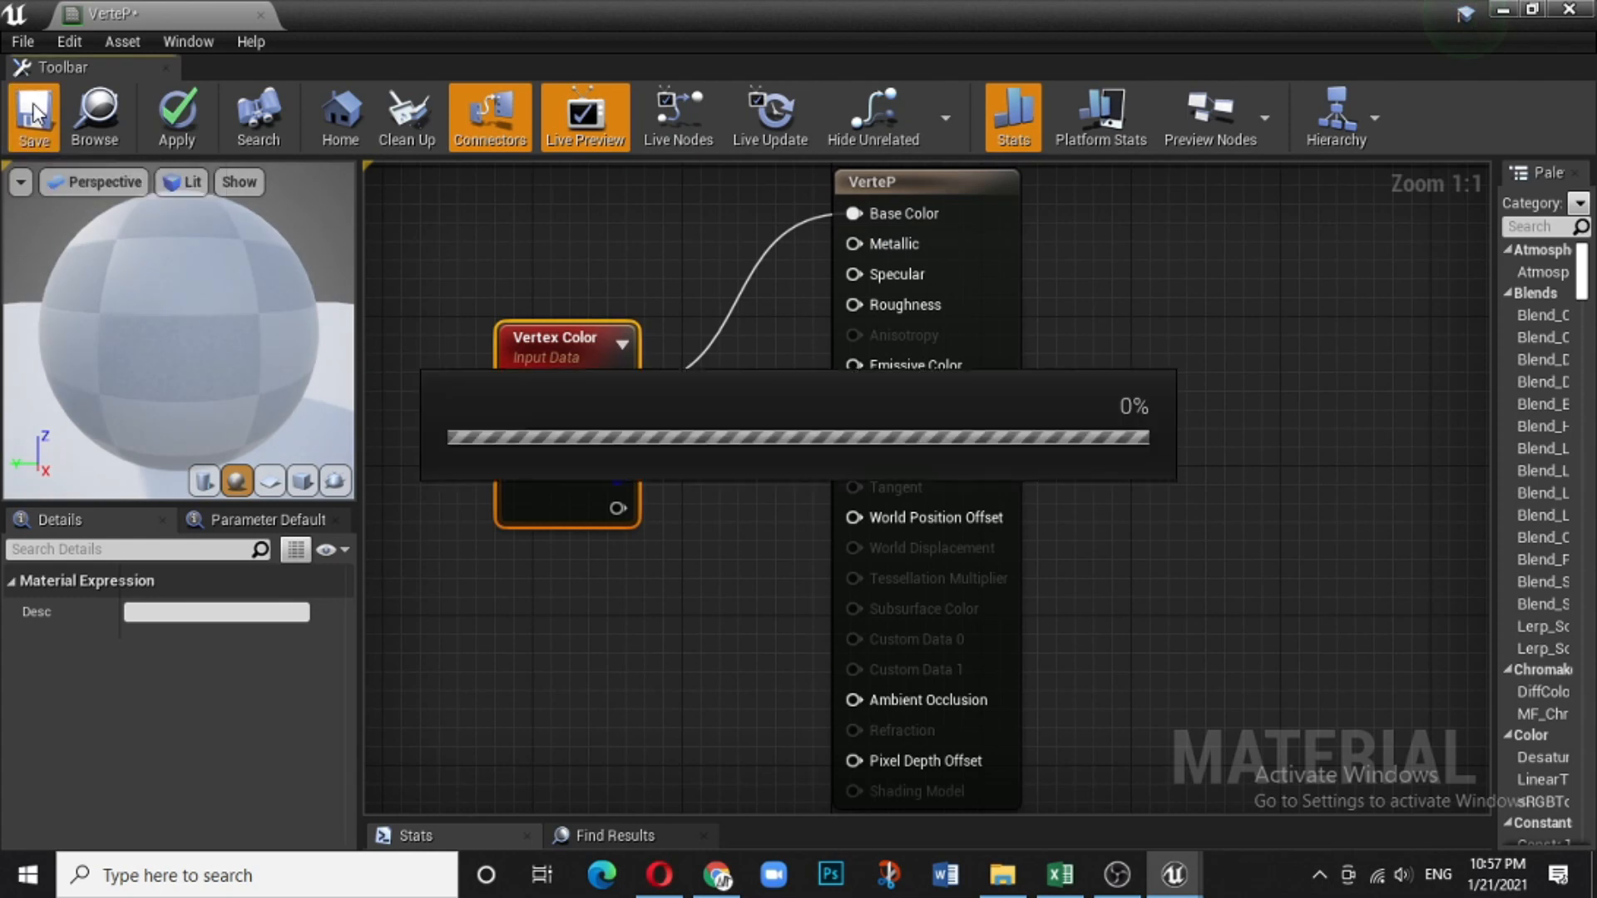
Dock the material editor beside the level and assign VerteP to the Element 0 material slot of Sphere53.
left_click_drag(143, 12, 393, 26)
left_click(131, 15)
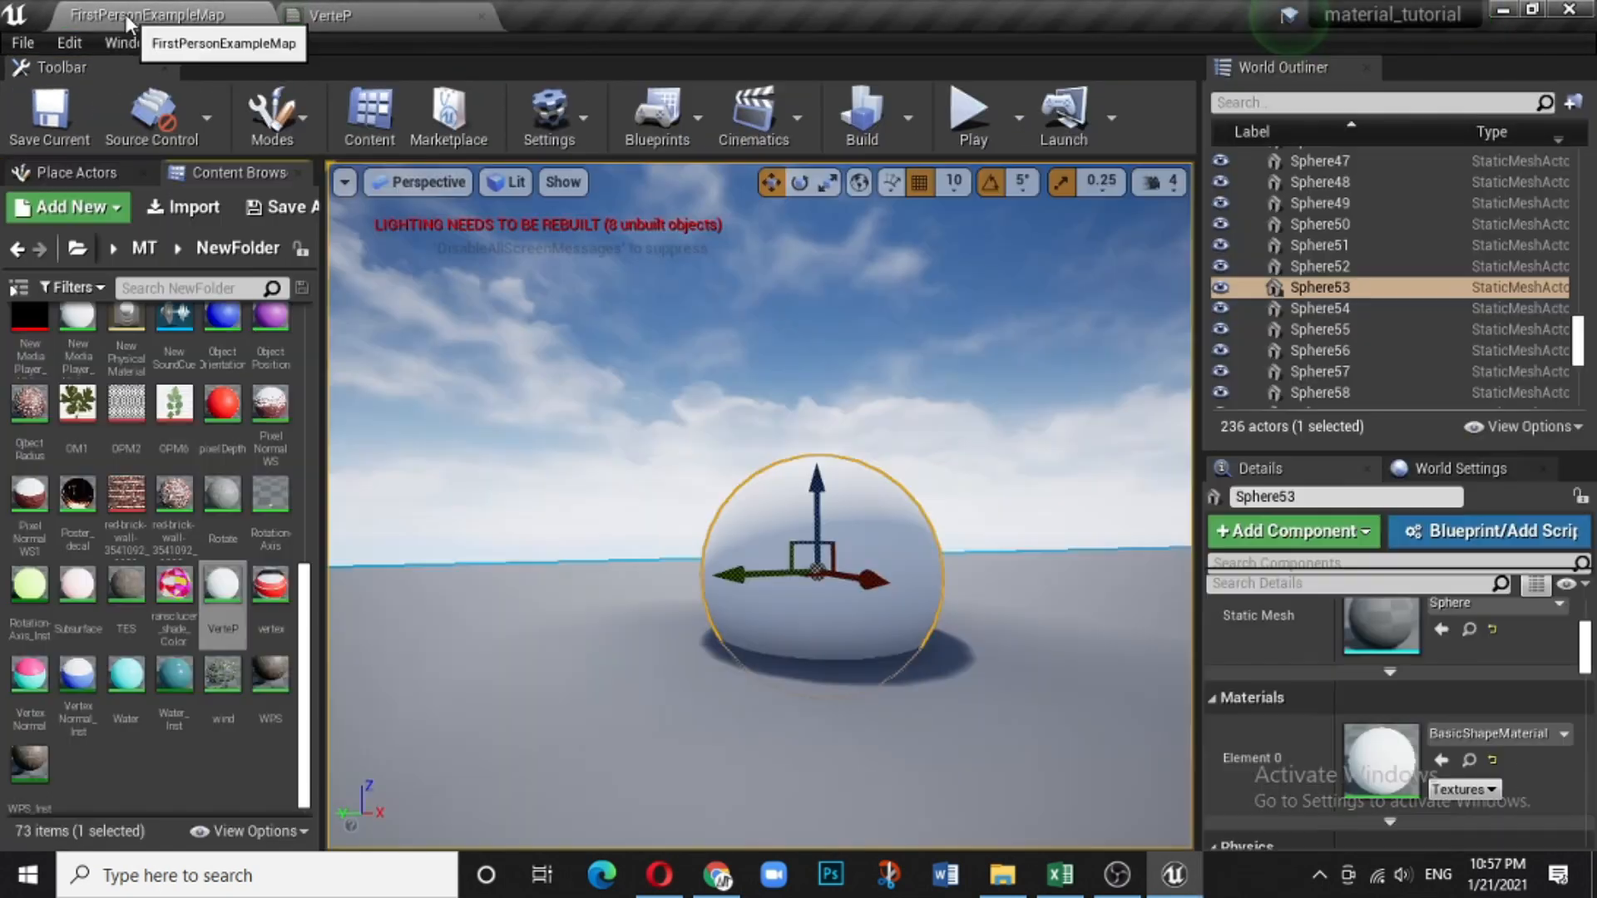
left_click(215, 589)
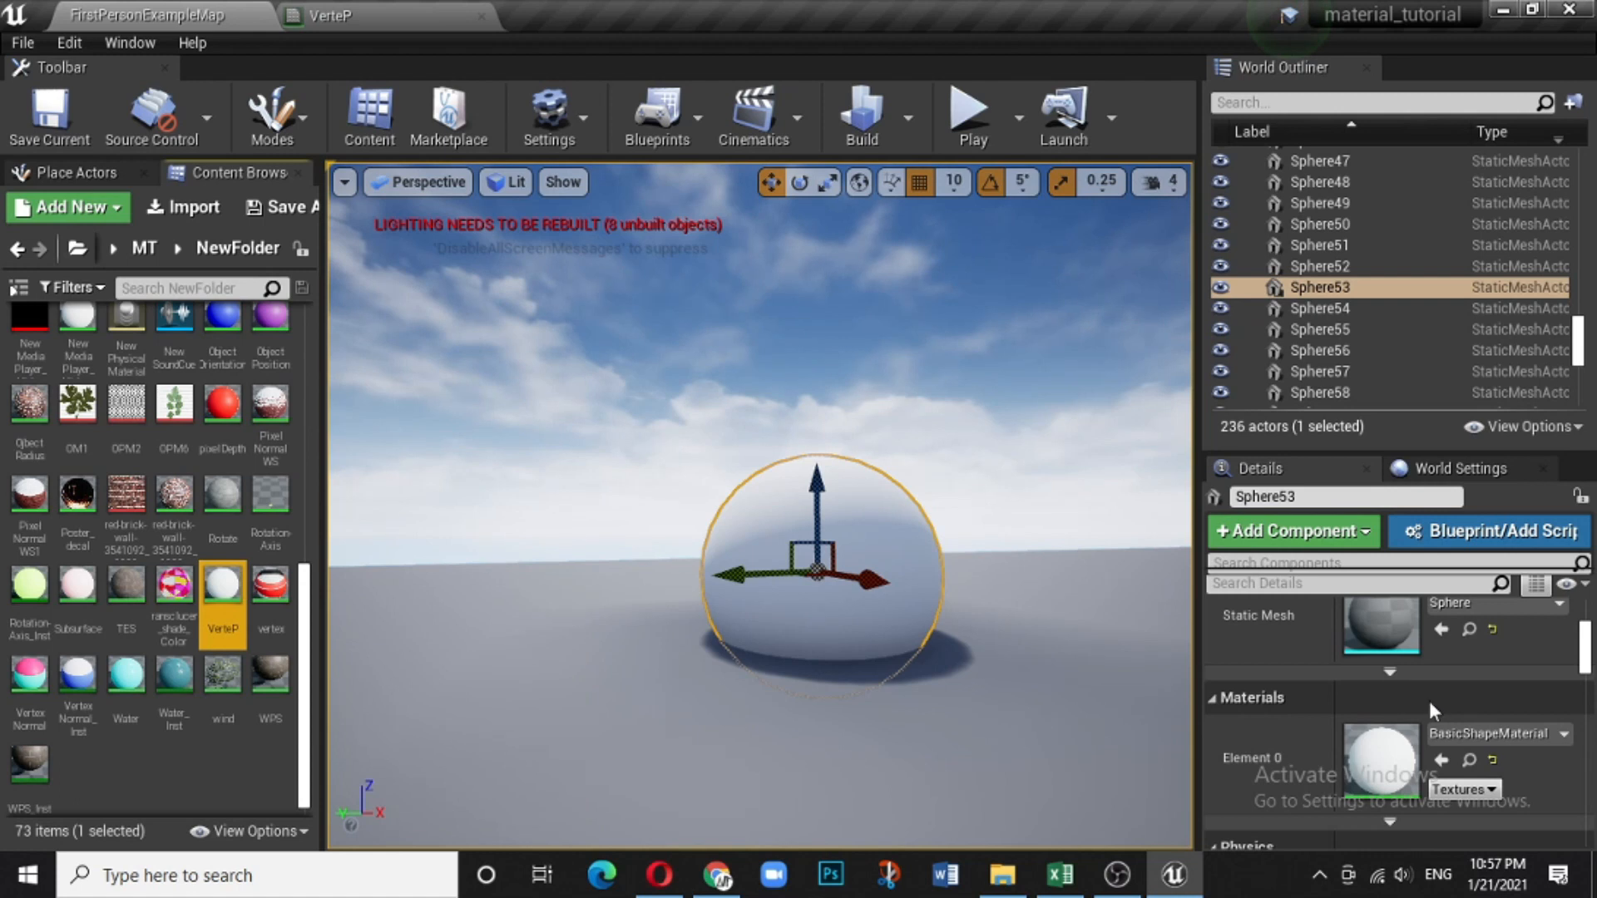
left_click(1441, 761)
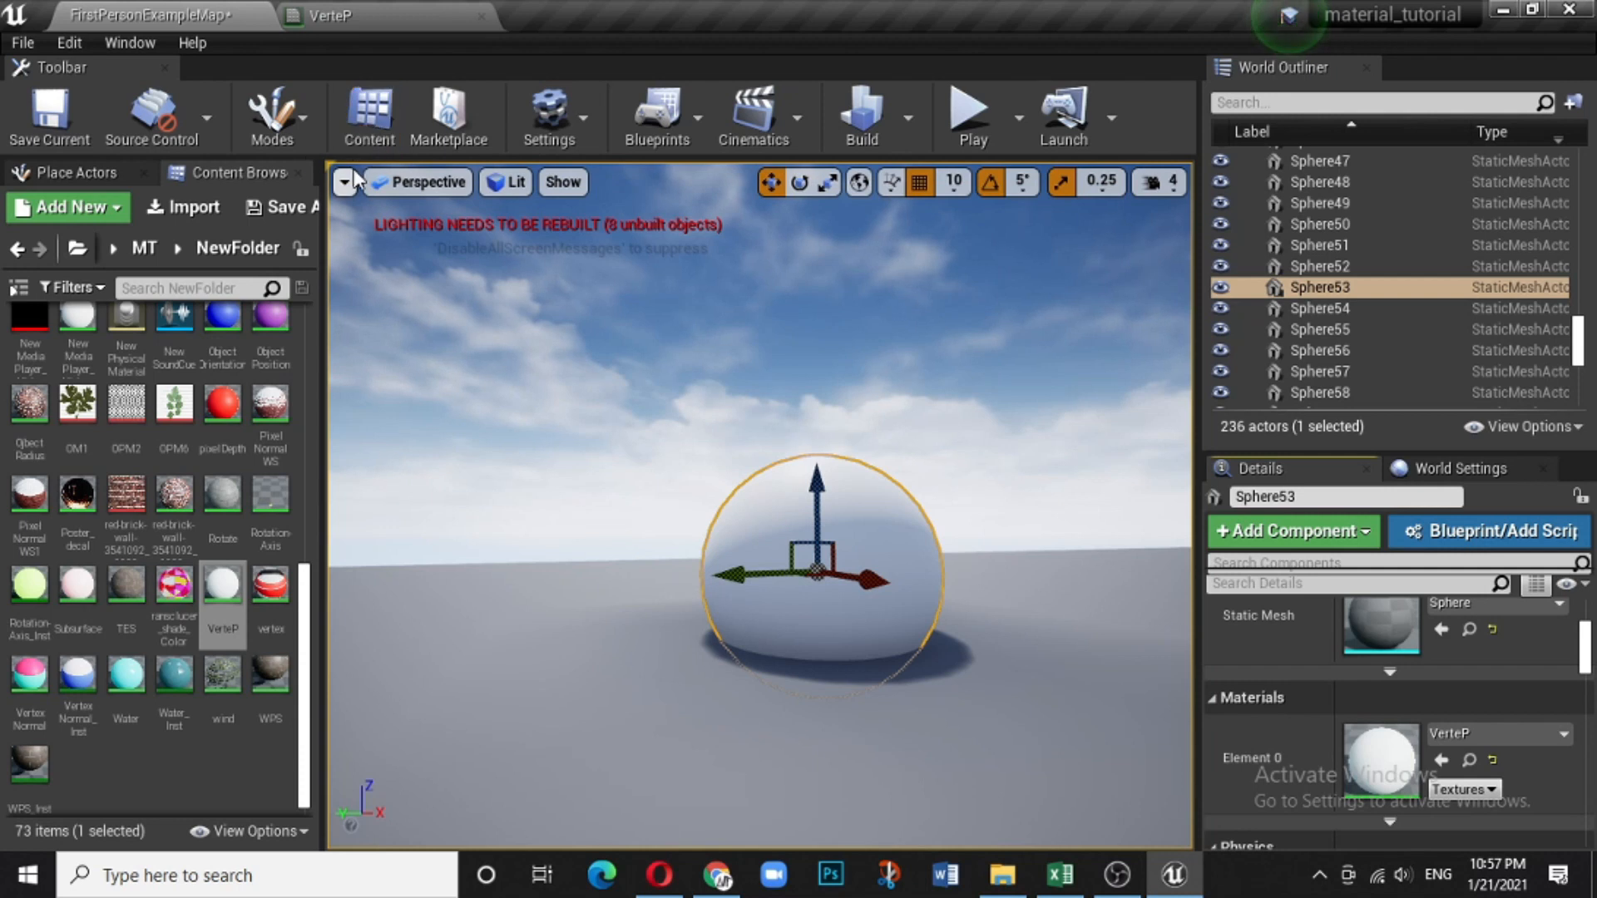
Enter Mesh Paint mode with the vertex color Paint tool and set the brush strength to 0.833333.
left_click(262, 117)
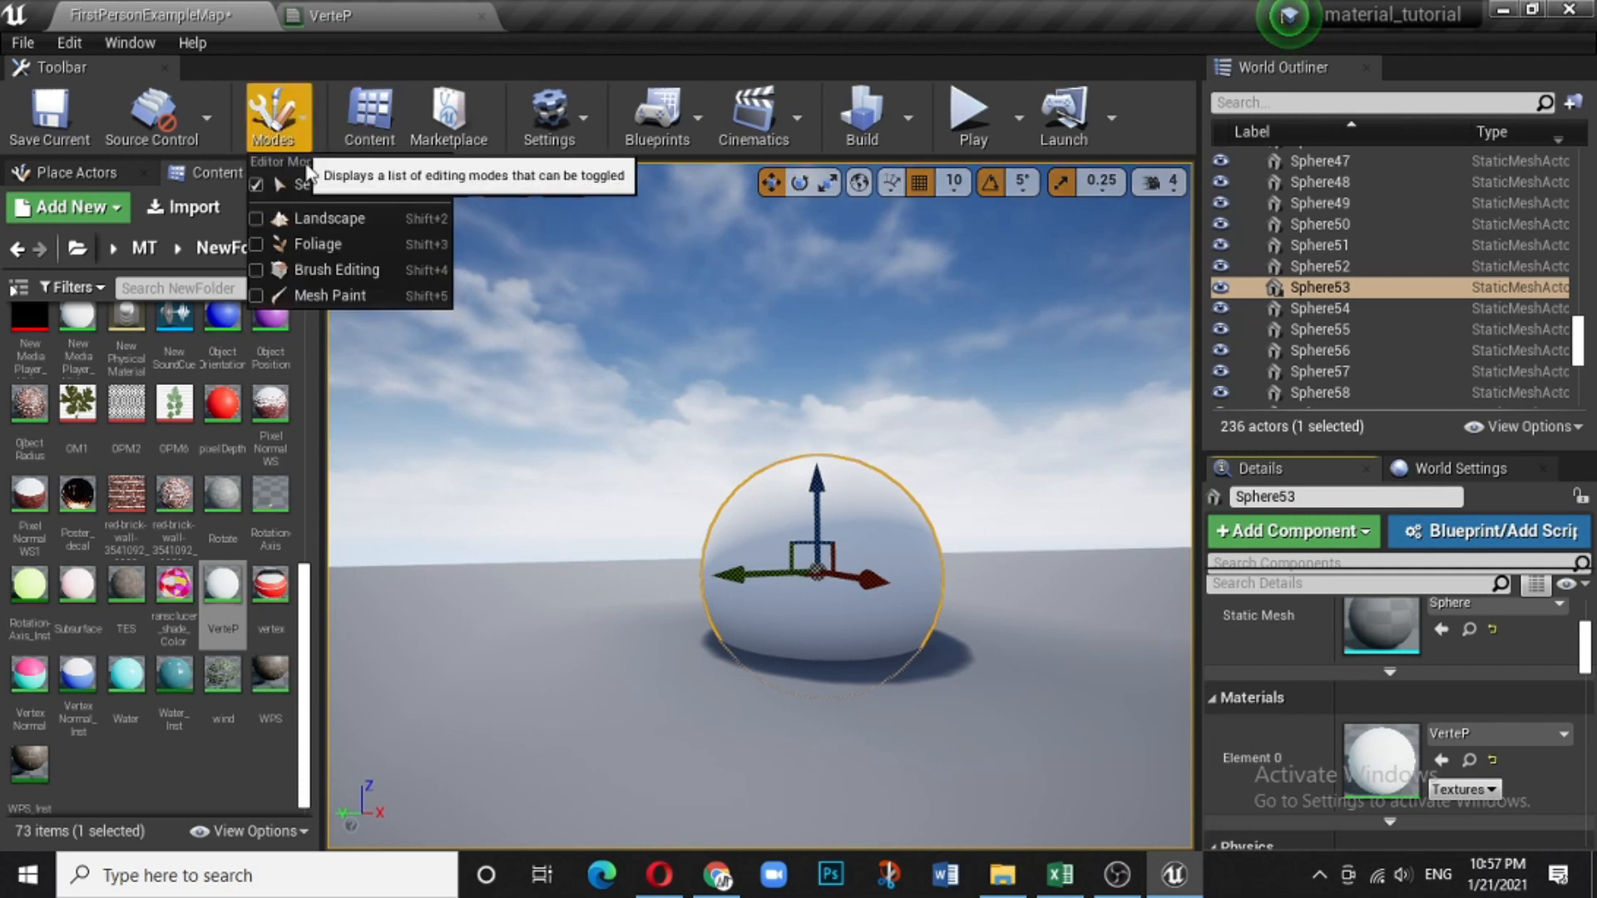
left_click(316, 288)
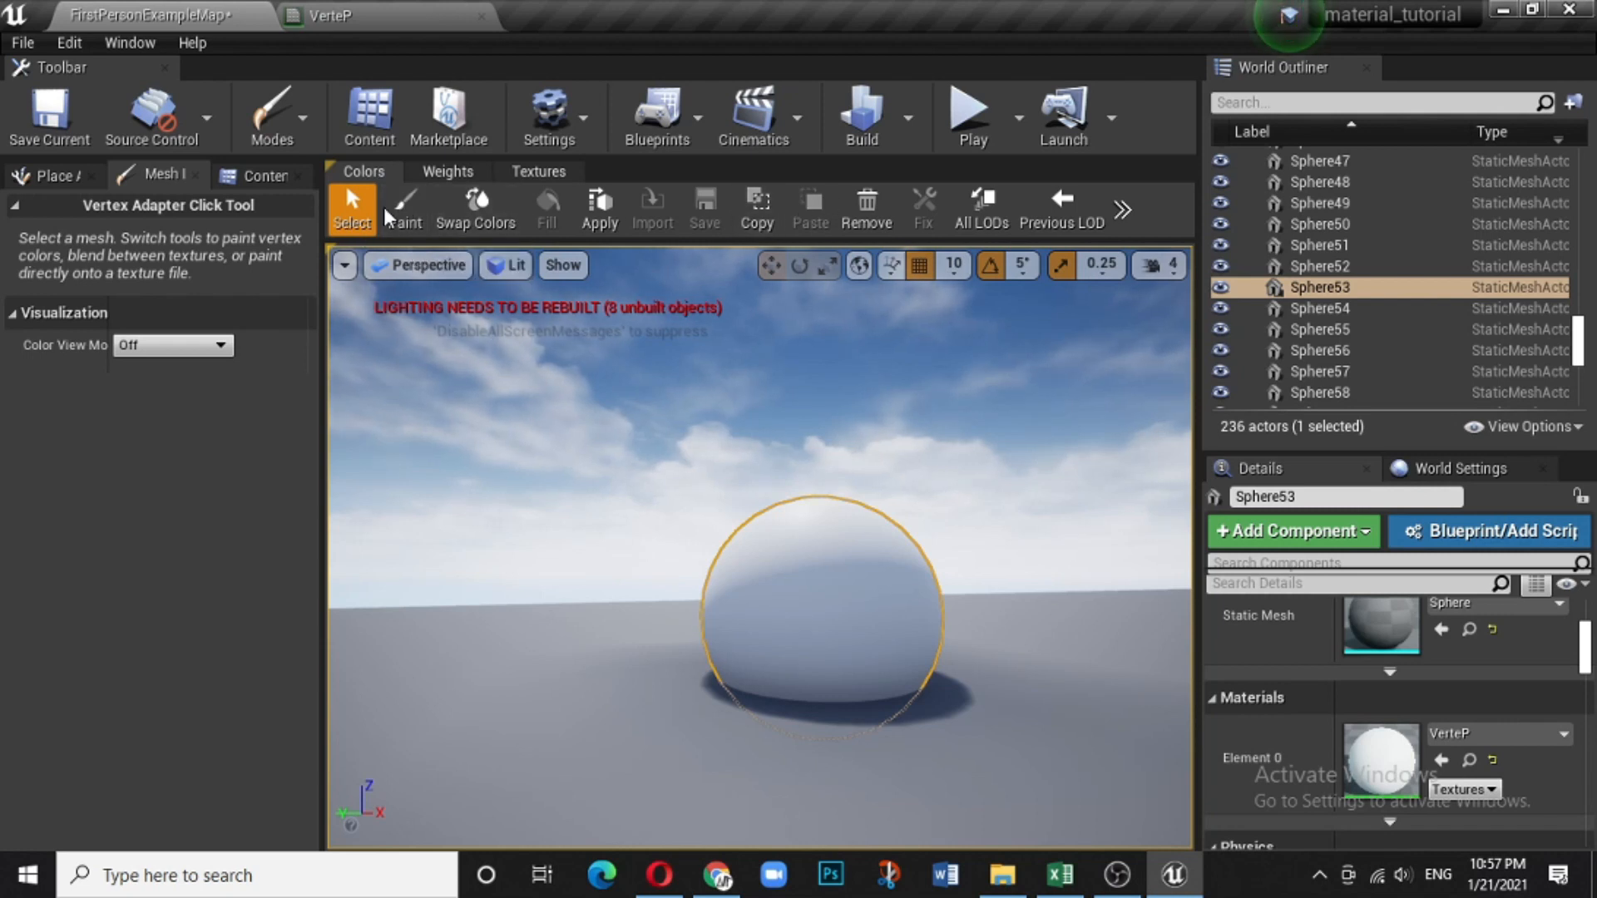
left_click(404, 210)
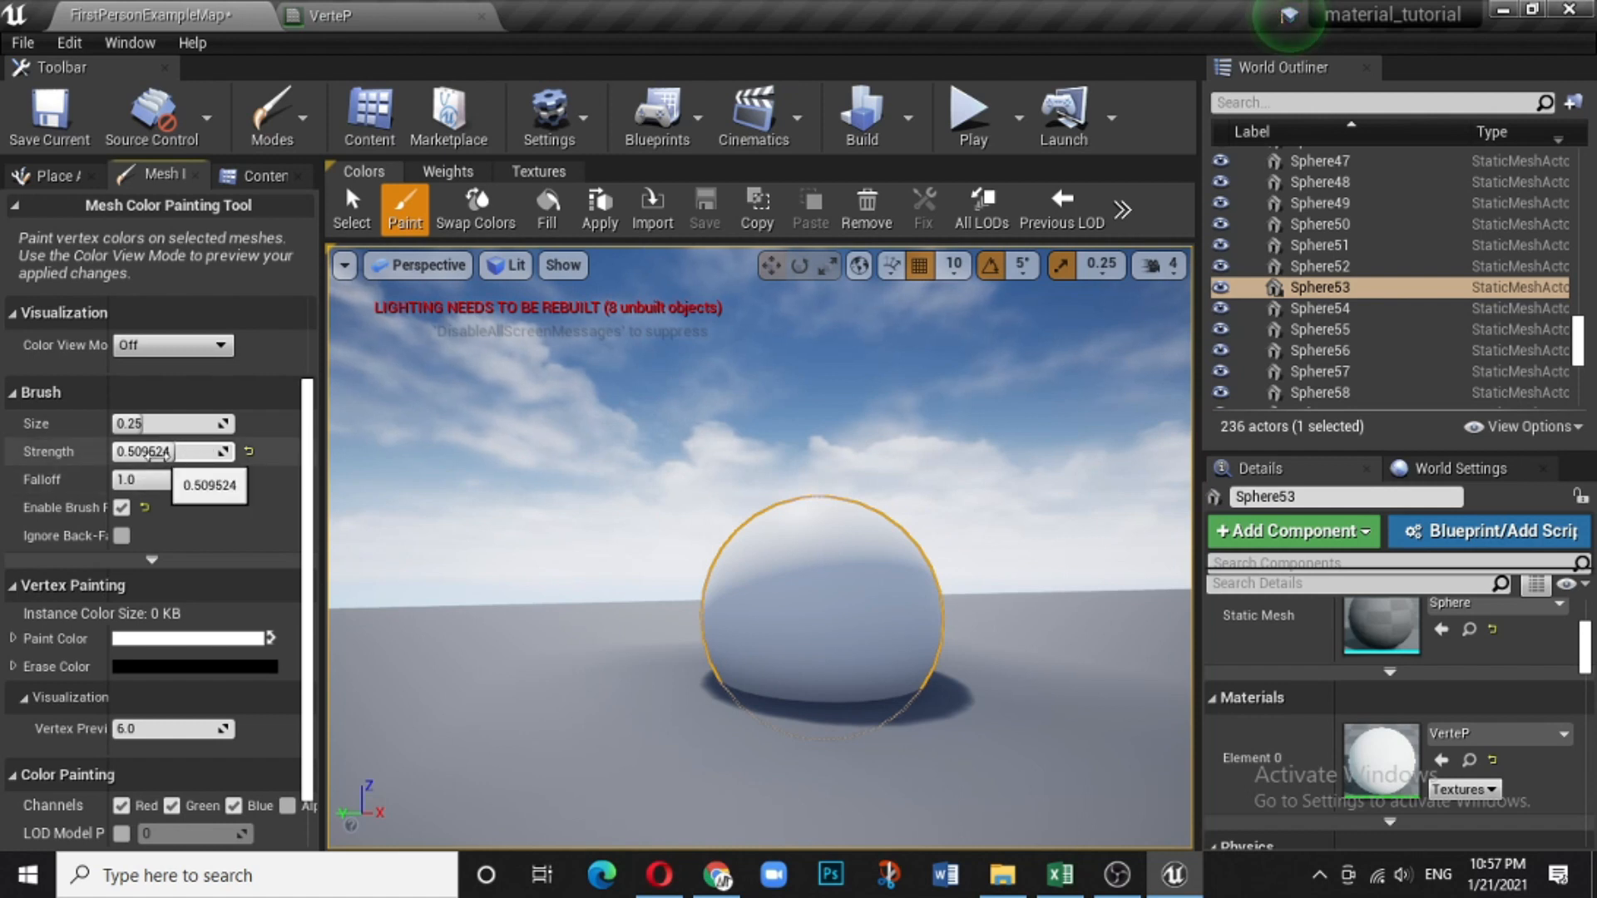
left_click_drag(175, 453, 187, 453)
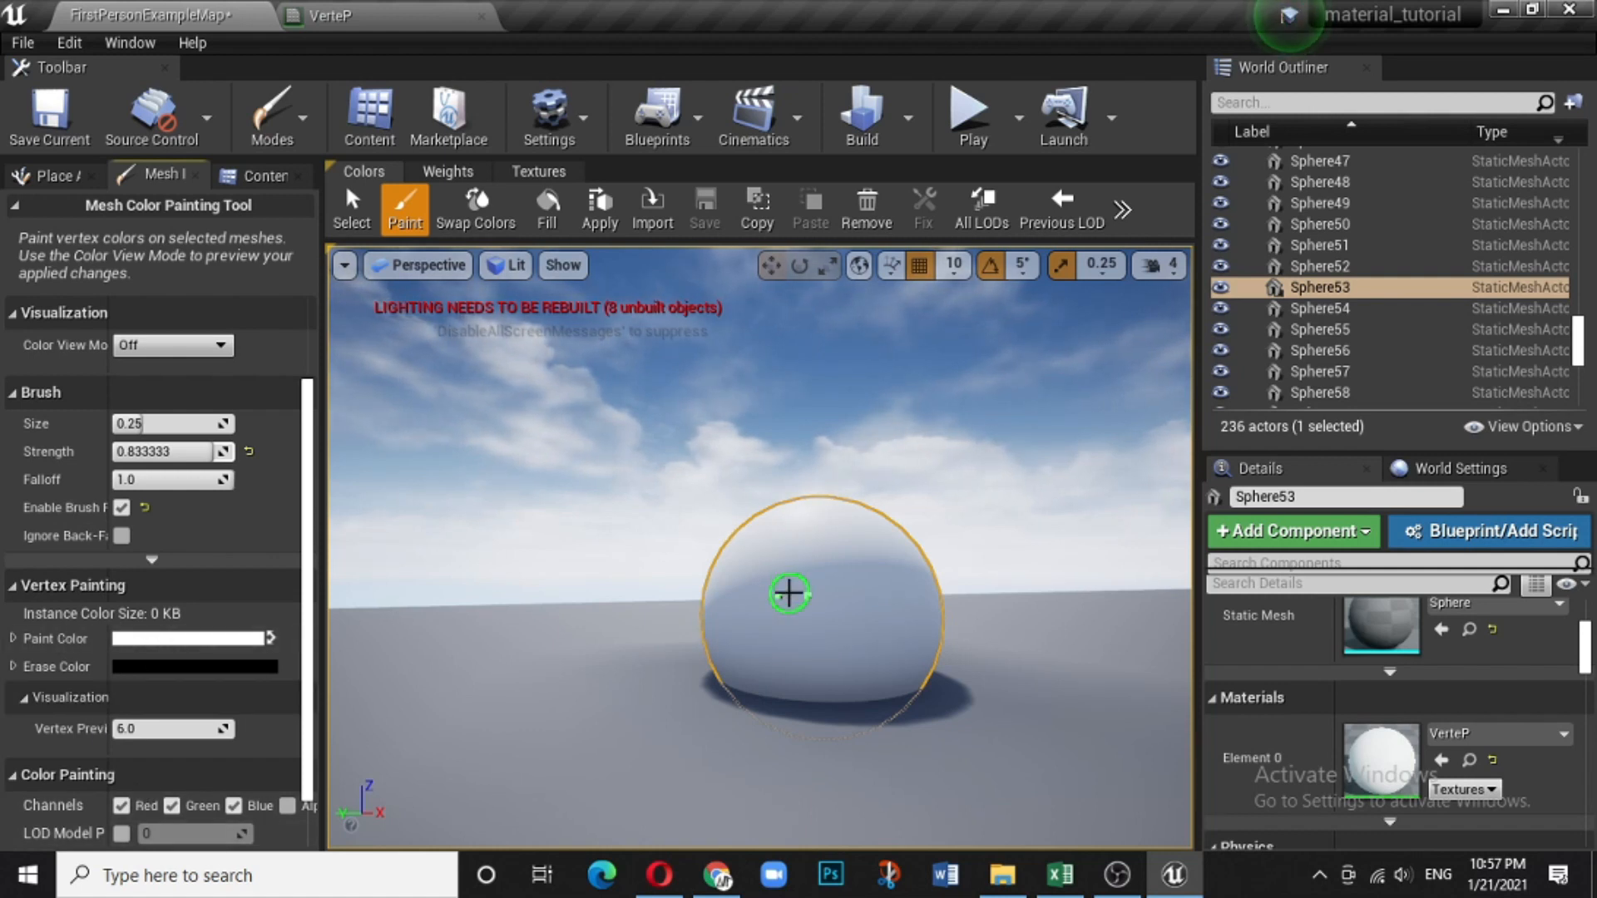
Erase vertex color to black across the sphere's front, and paint the area back to white.
scroll(788, 597, "up", 2)
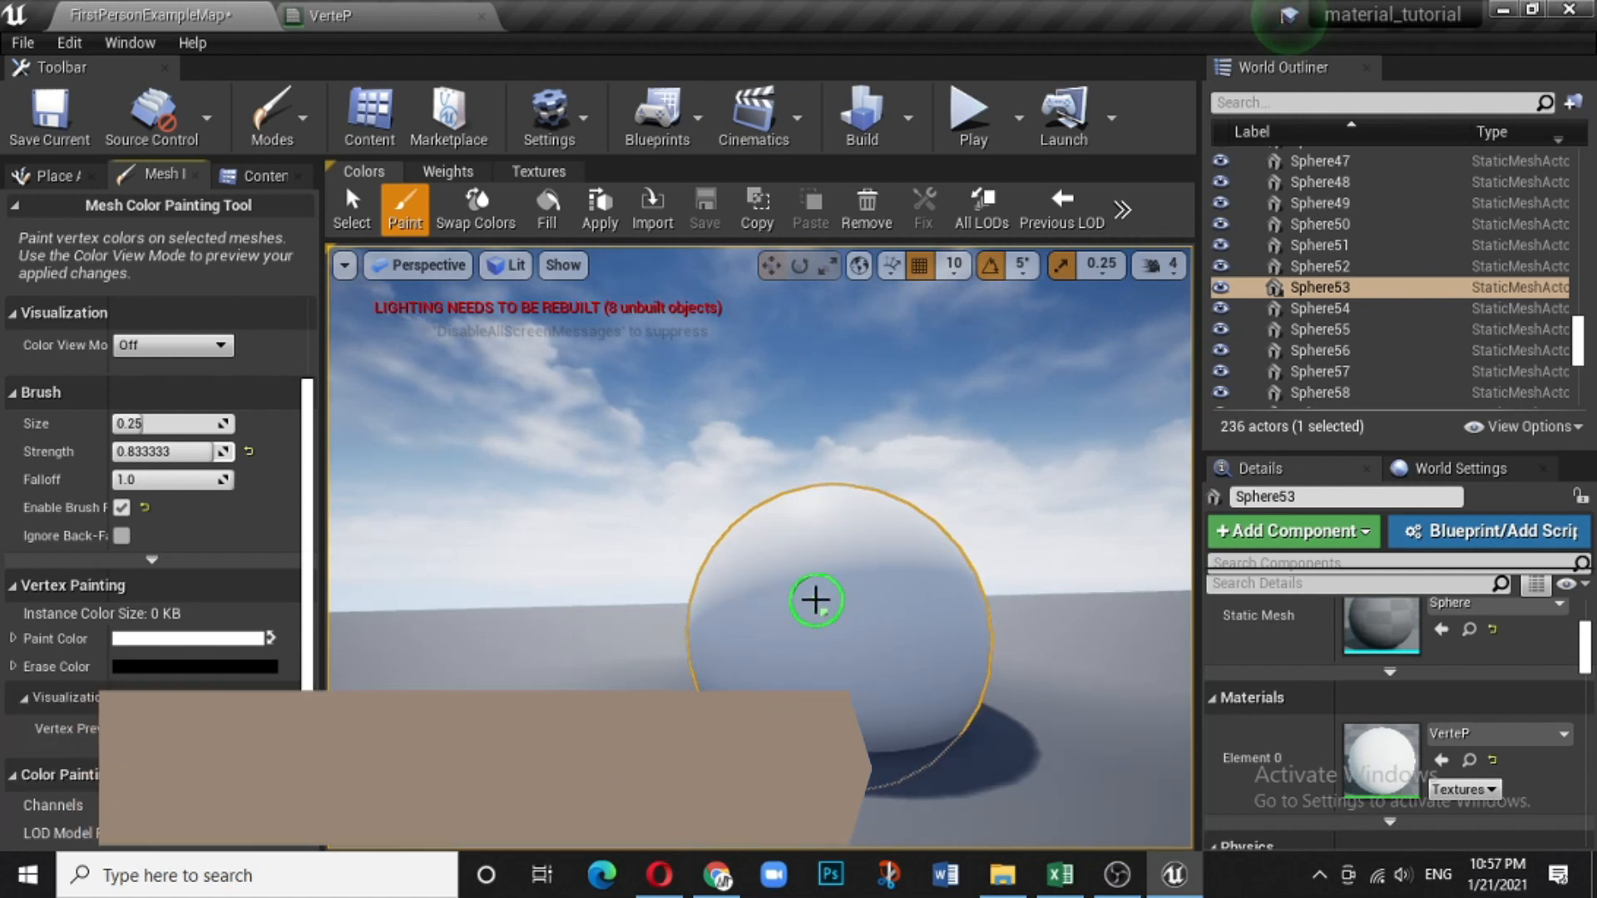
mouse_move(815, 599)
left_mouse_down("shift")
mouse_move(786, 657)
mouse_move(831, 584)
mouse_move(806, 646)
mouse_move(915, 658)
mouse_move(770, 553)
mouse_move(720, 680)
mouse_move(948, 666)
left_mouse_up("shift")
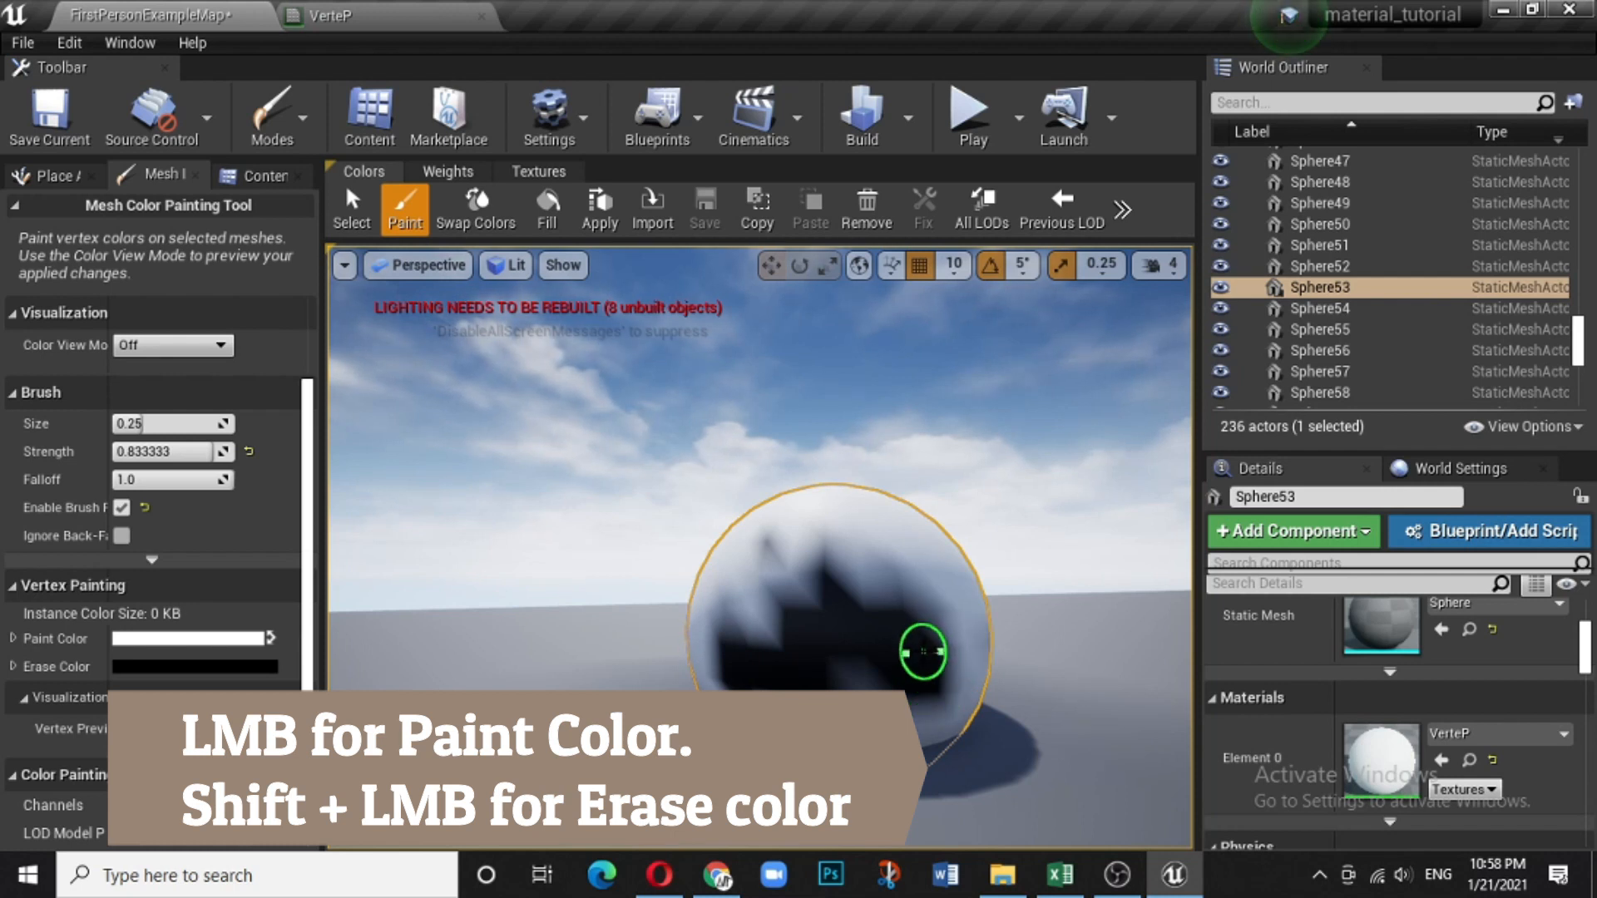
mouse_move(892, 592)
left_mouse_down()
mouse_move(786, 586)
mouse_move(792, 546)
mouse_move(748, 641)
mouse_move(703, 659)
mouse_move(799, 717)
mouse_move(869, 691)
mouse_move(791, 666)
mouse_move(816, 599)
mouse_move(808, 652)
mouse_move(835, 591)
mouse_move(911, 652)
mouse_move(919, 618)
mouse_move(895, 561)
left_mouse_up()
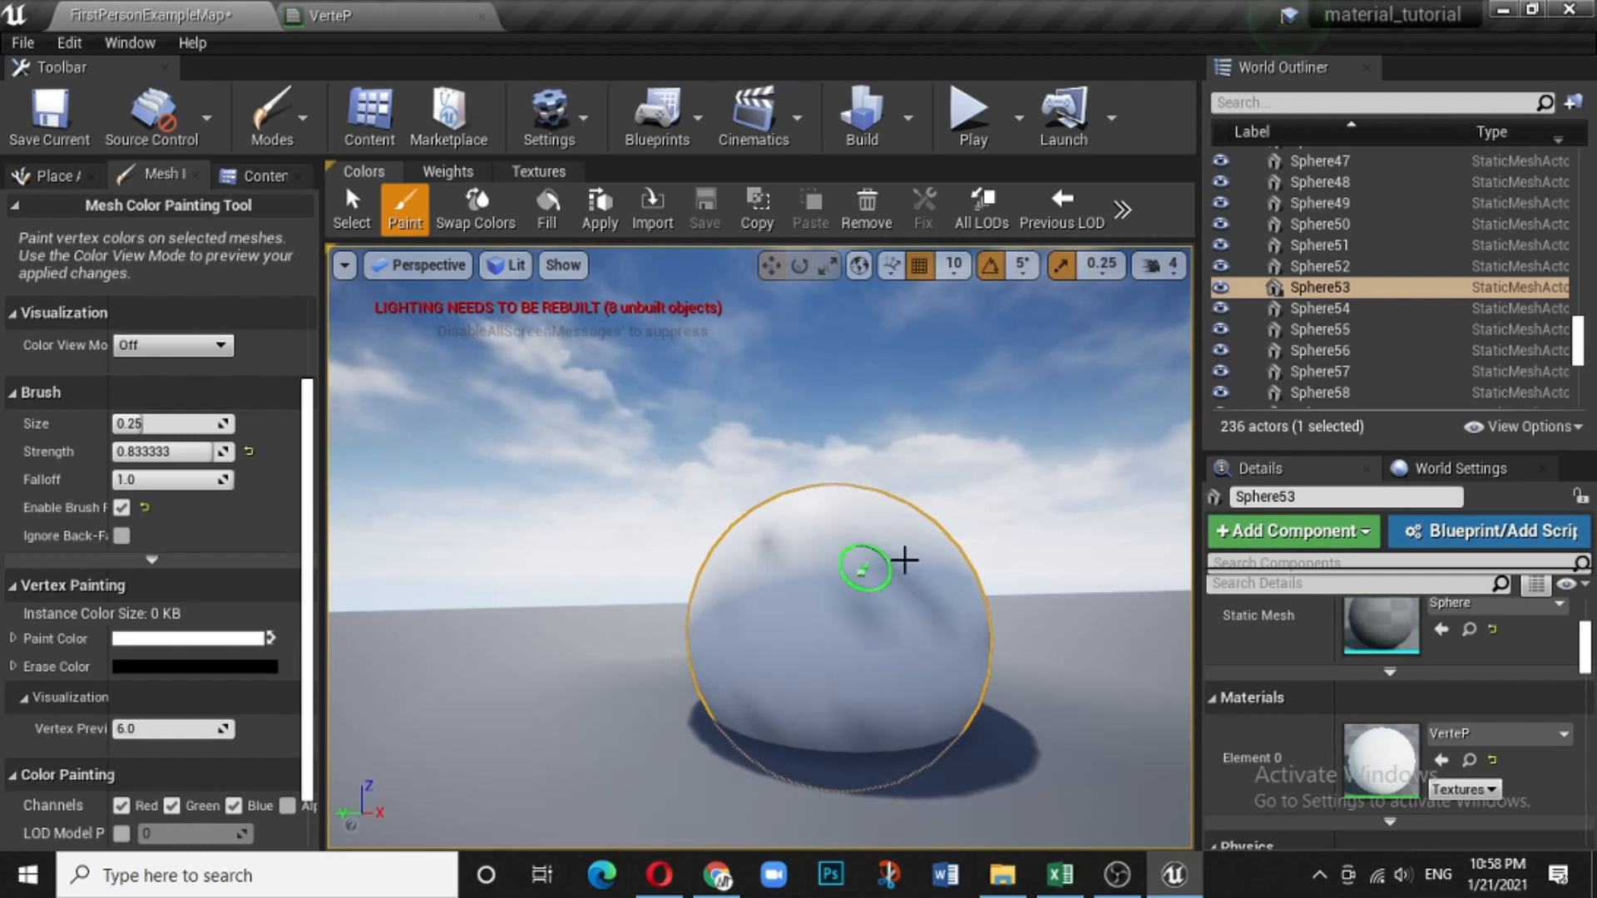
left_click_drag(765, 559, 874, 663)
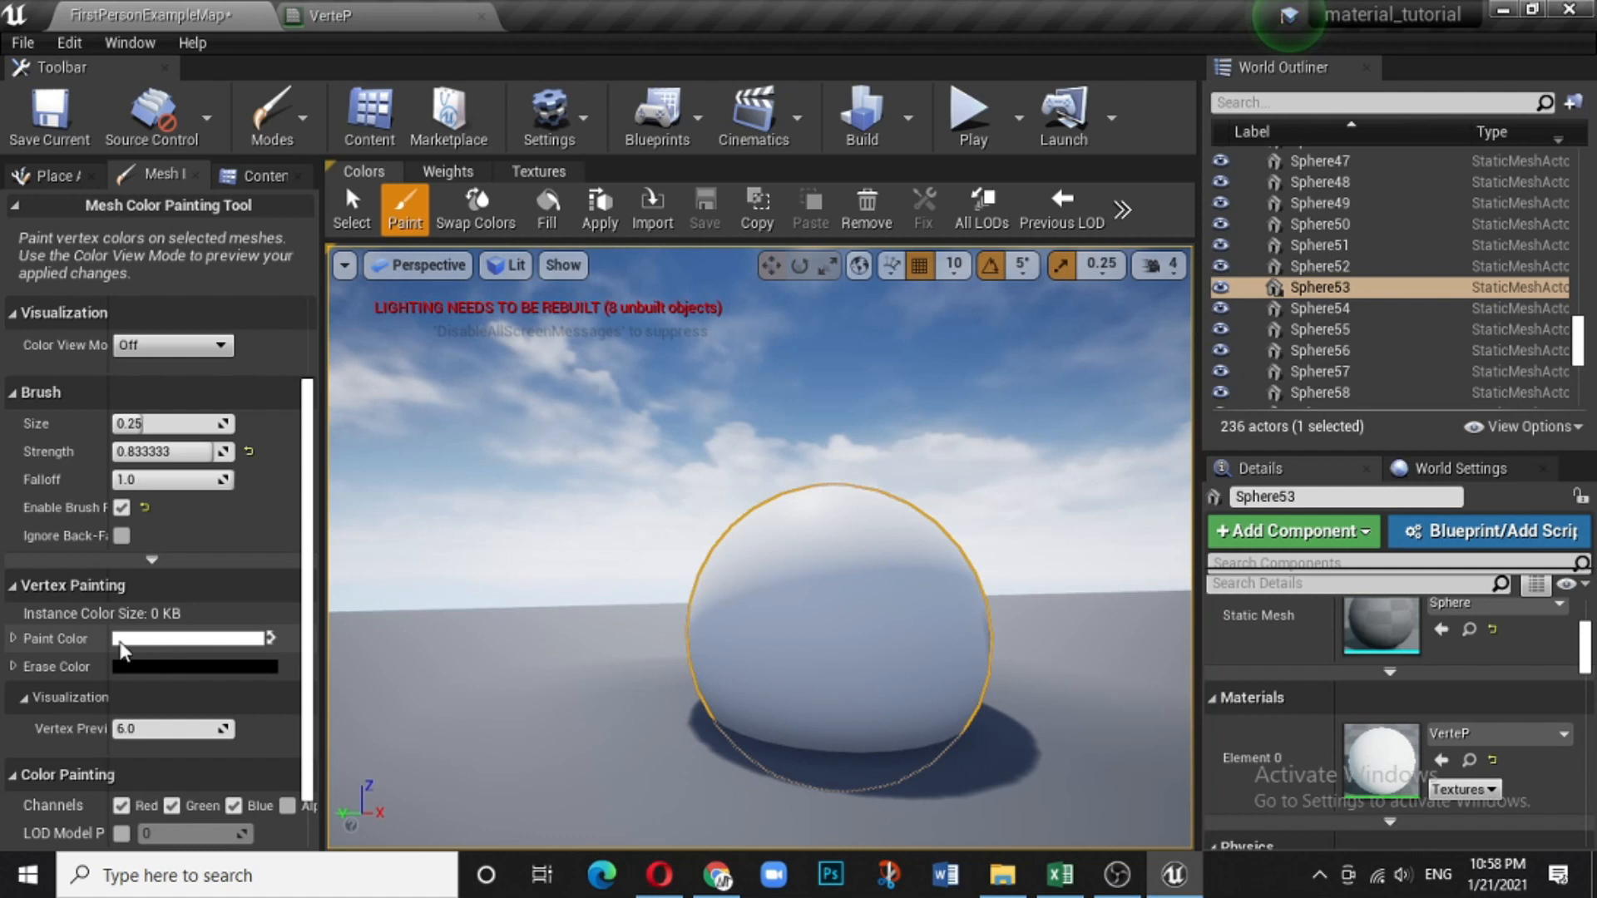
Set the paint color to pink (hex sRGB FF4191FF) and paint patches on the sphere's middle and lower front.
left_click(176, 644)
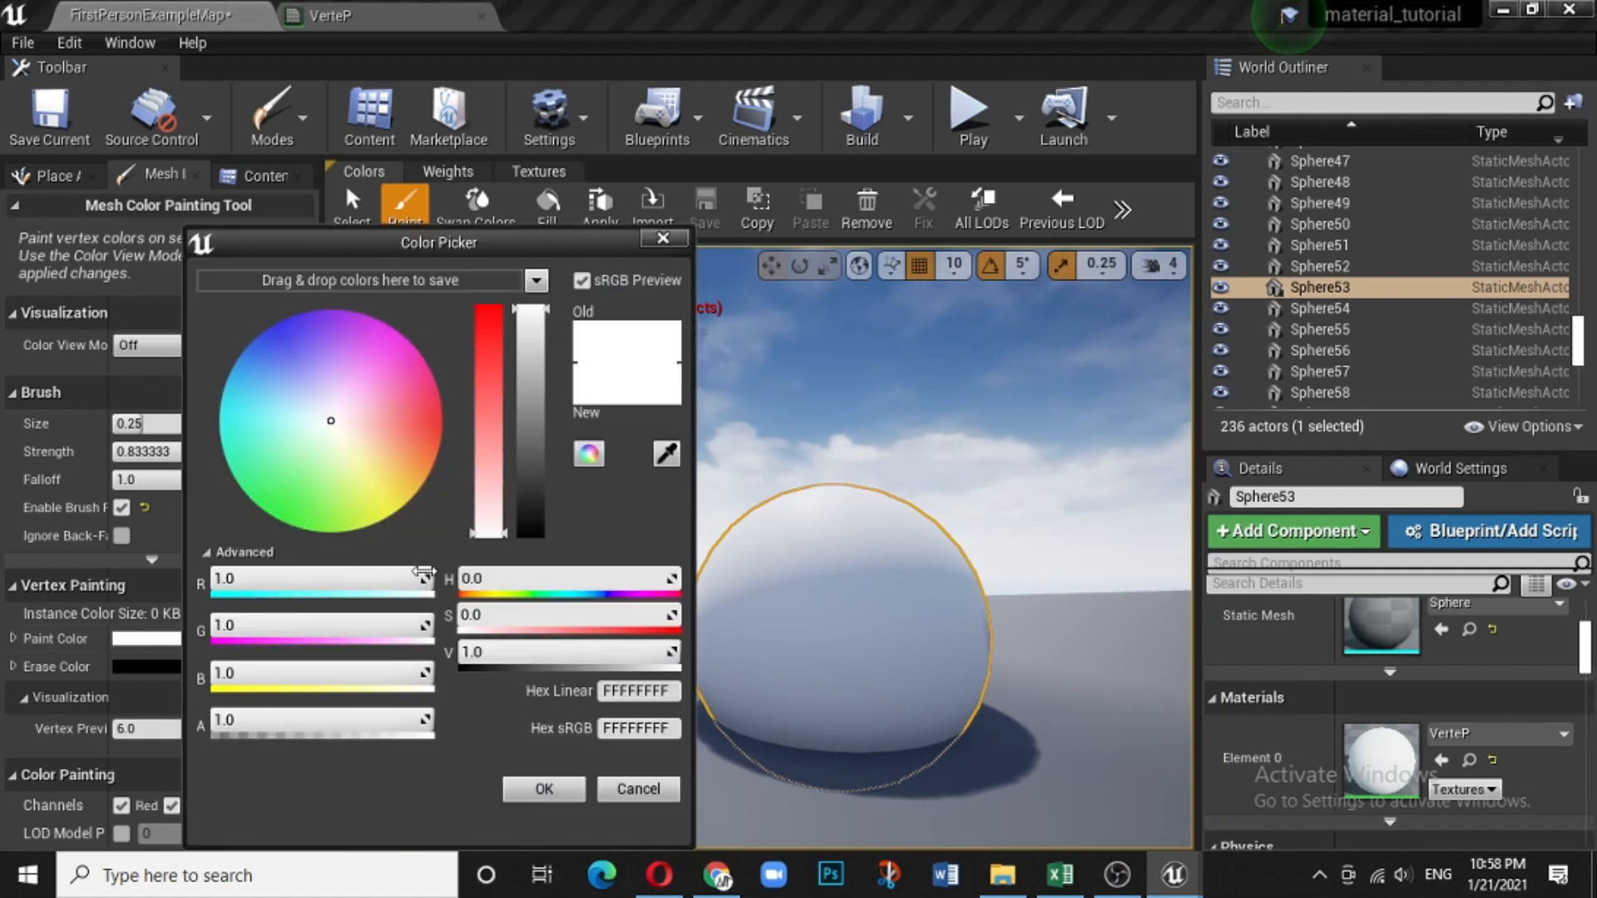
left_click(433, 394)
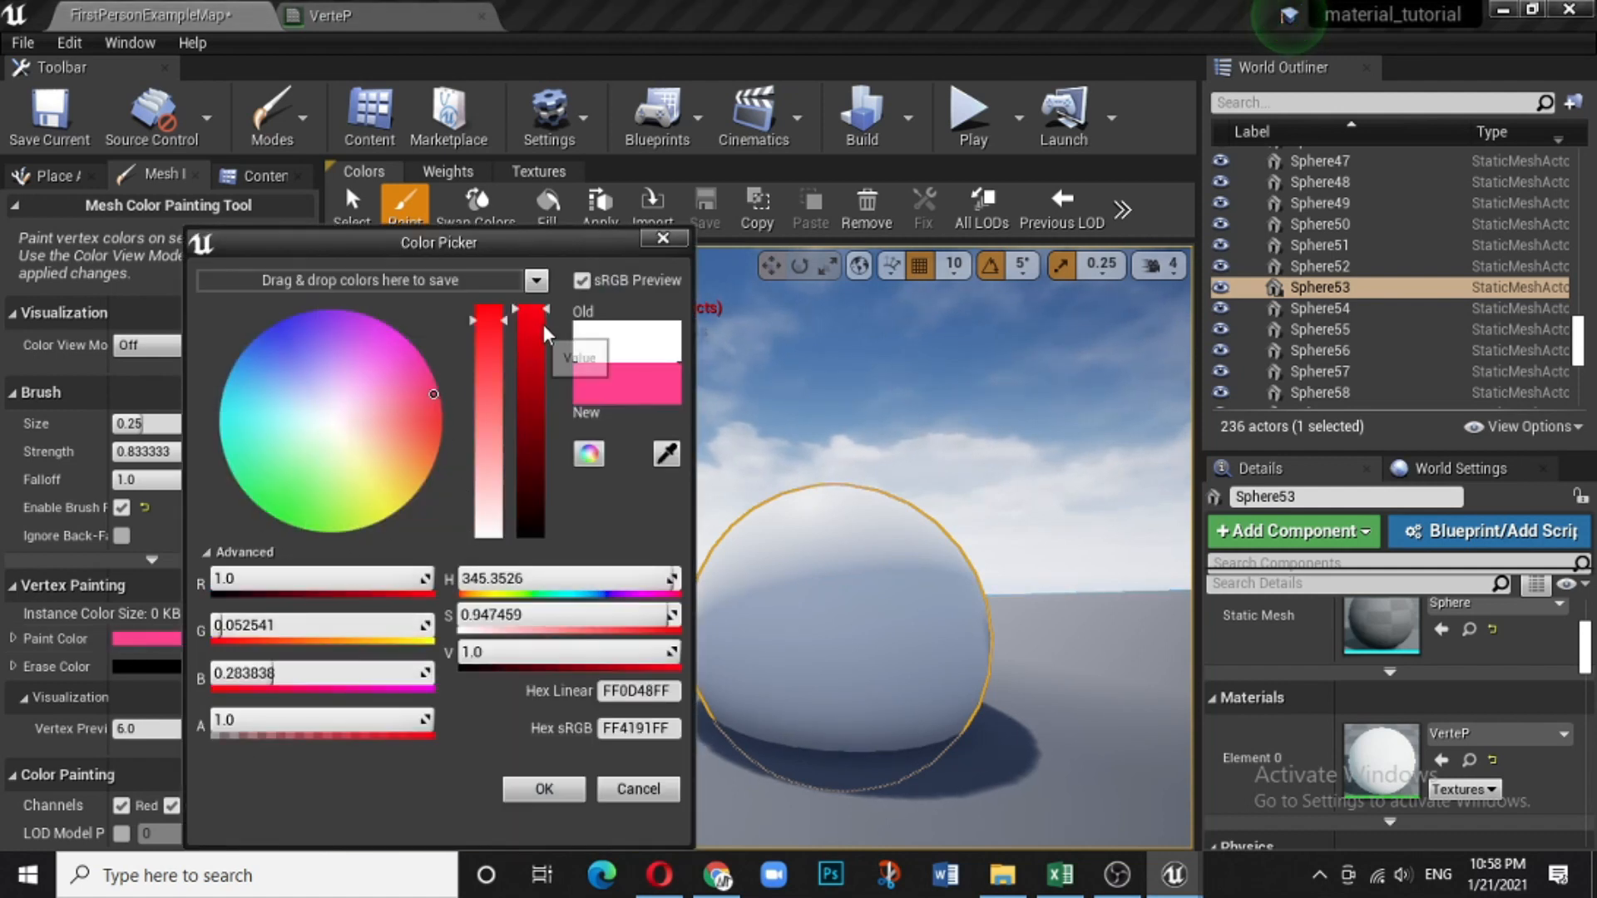
left_click(543, 789)
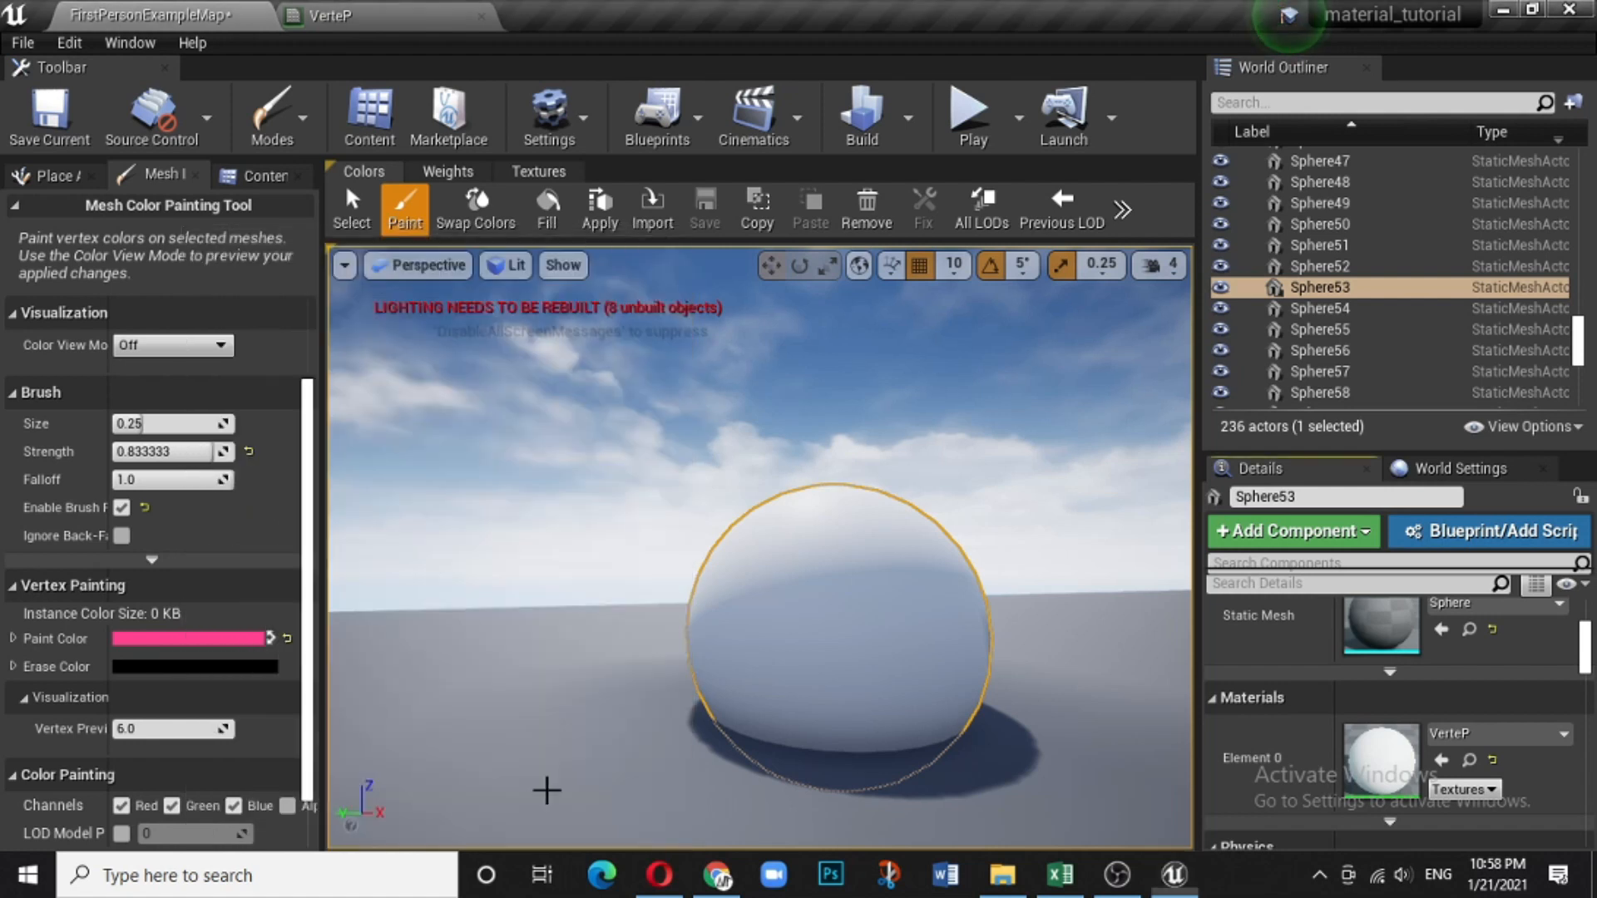
mouse_move(762, 597)
left_mouse_down()
mouse_move(756, 615)
mouse_move(791, 591)
mouse_move(769, 623)
mouse_move(823, 658)
mouse_move(841, 635)
mouse_move(902, 644)
mouse_move(827, 563)
mouse_move(831, 581)
mouse_move(773, 553)
mouse_move(898, 559)
mouse_move(911, 644)
mouse_move(819, 736)
left_mouse_up()
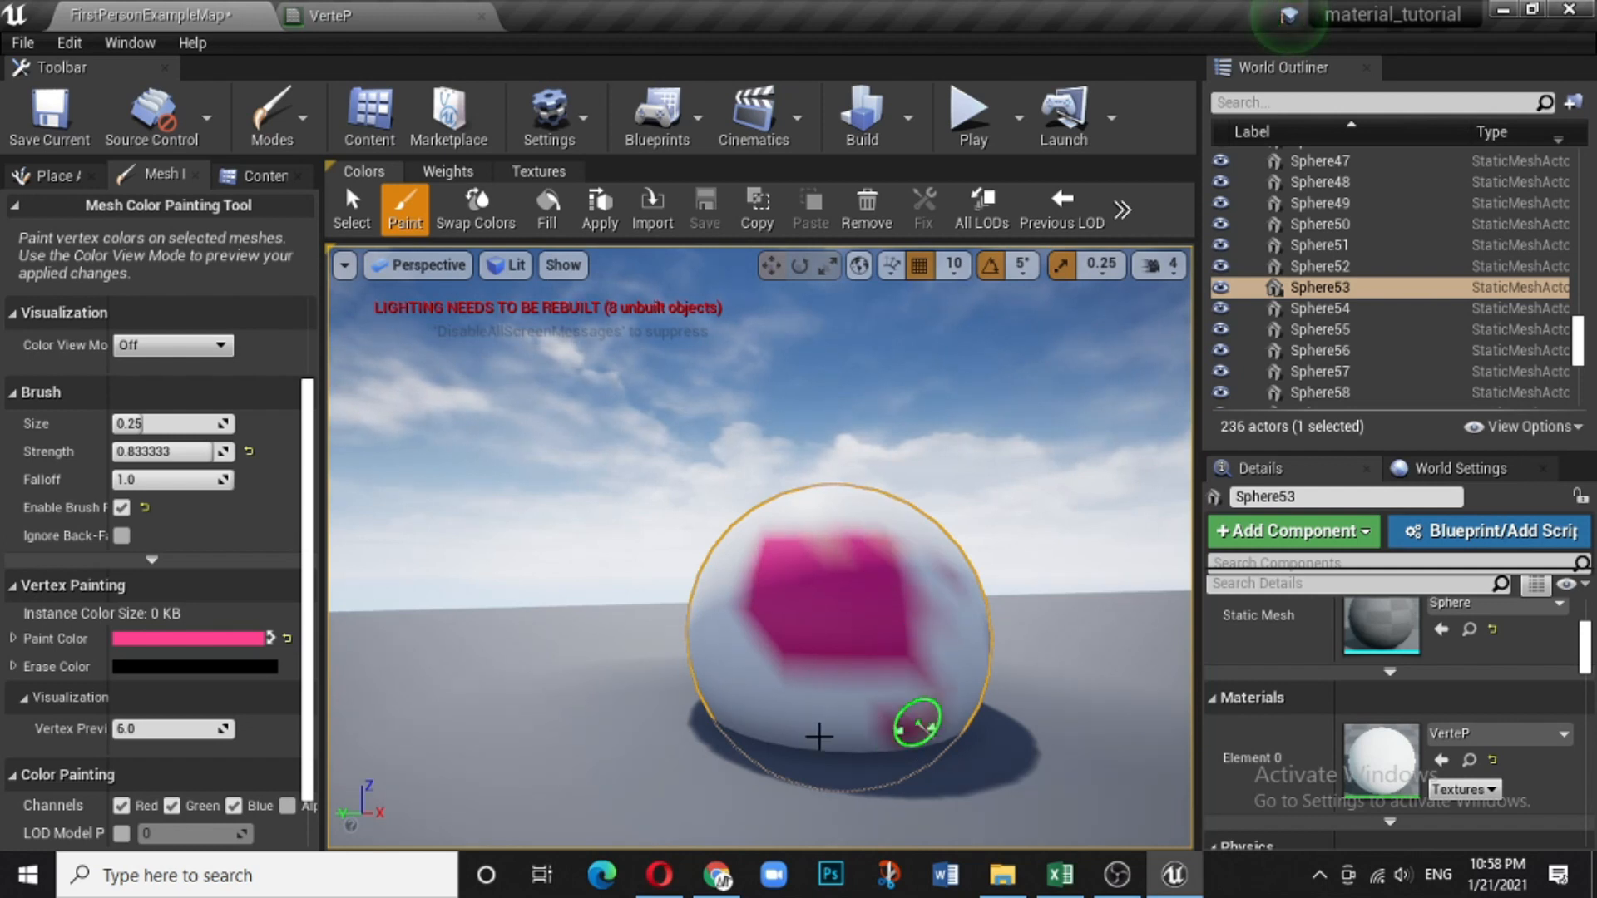
Set the paint color to light green (hex sRGB 98FF5DFF) and paint the left, center and lower front of the sphere.
left_click(250, 639)
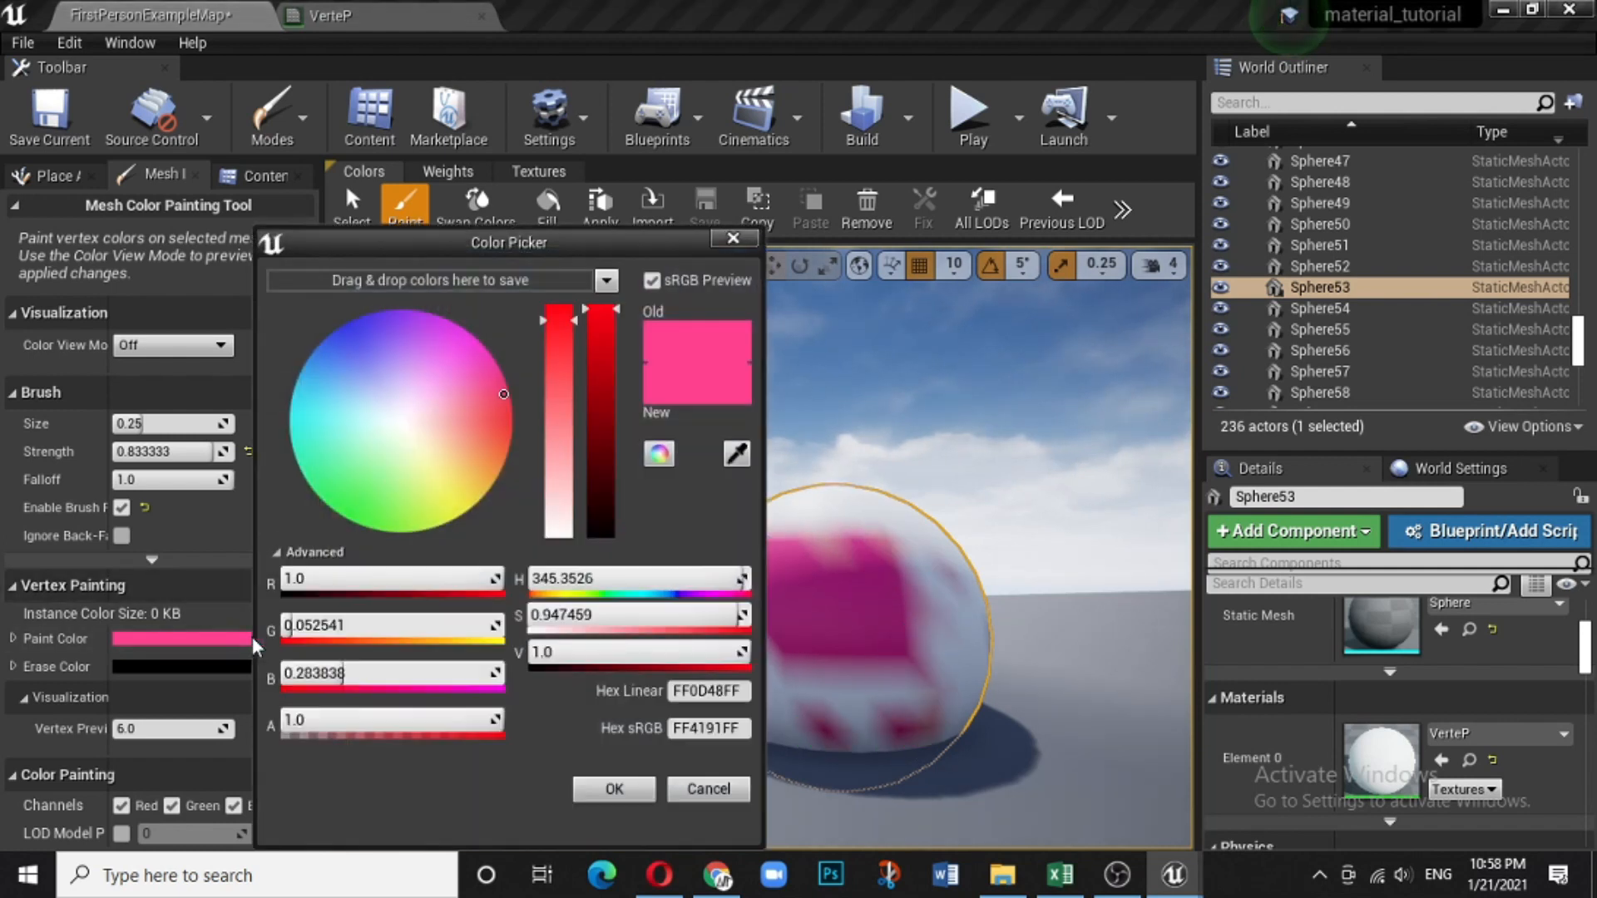
left_click(372, 520)
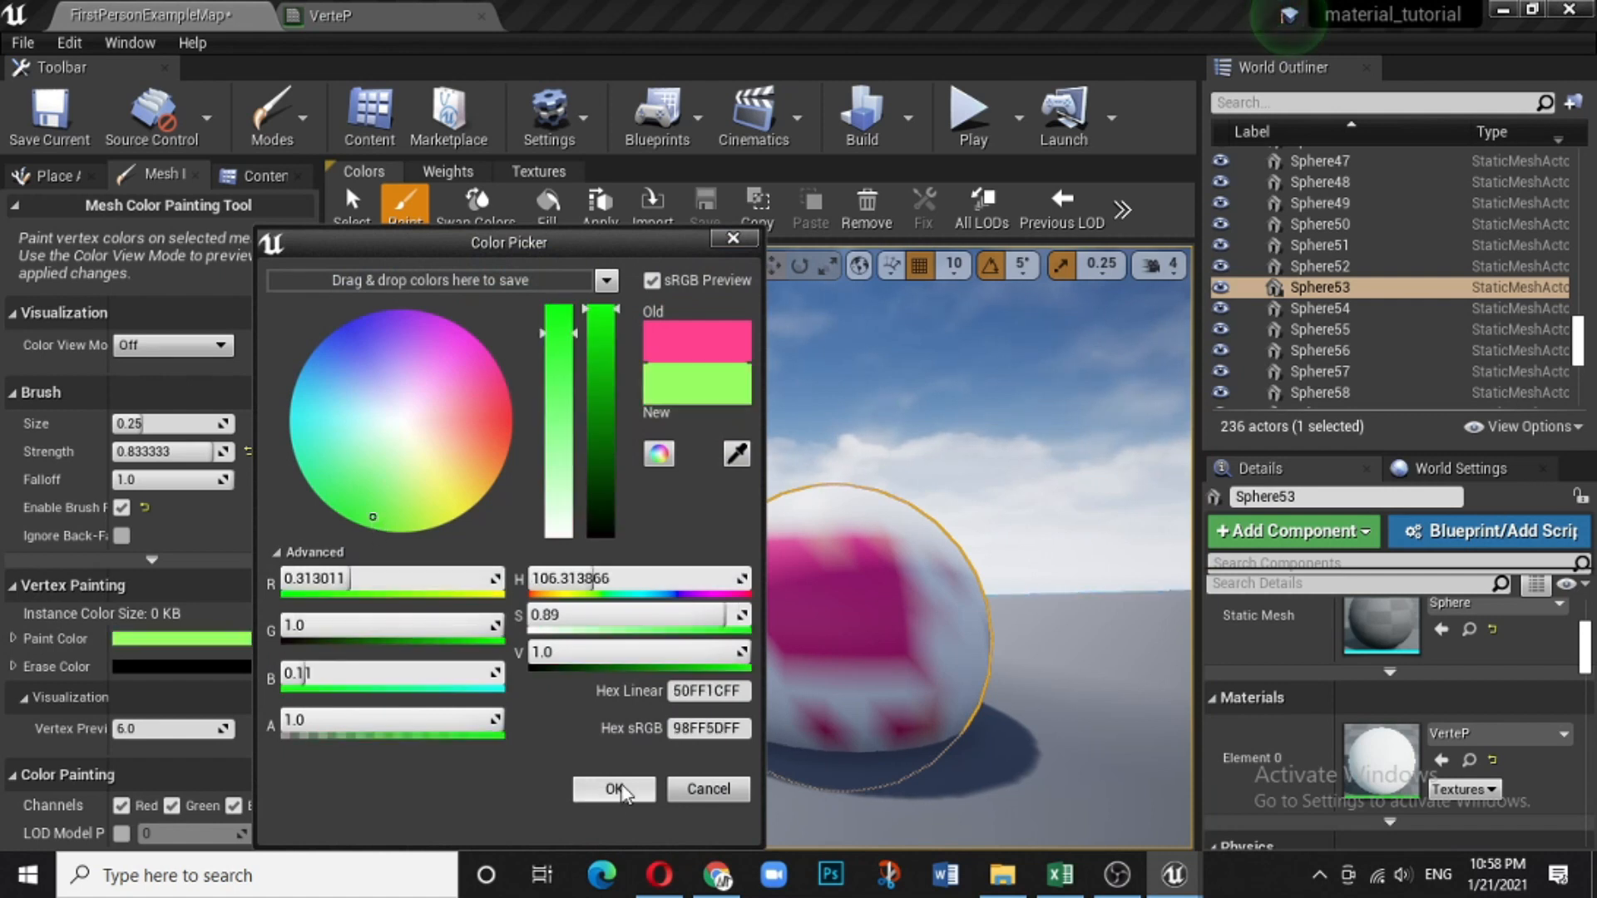
left_click(599, 792)
mouse_move(764, 606)
left_mouse_down()
mouse_move(745, 609)
mouse_move(816, 588)
mouse_move(927, 652)
mouse_move(799, 717)
left_mouse_up()
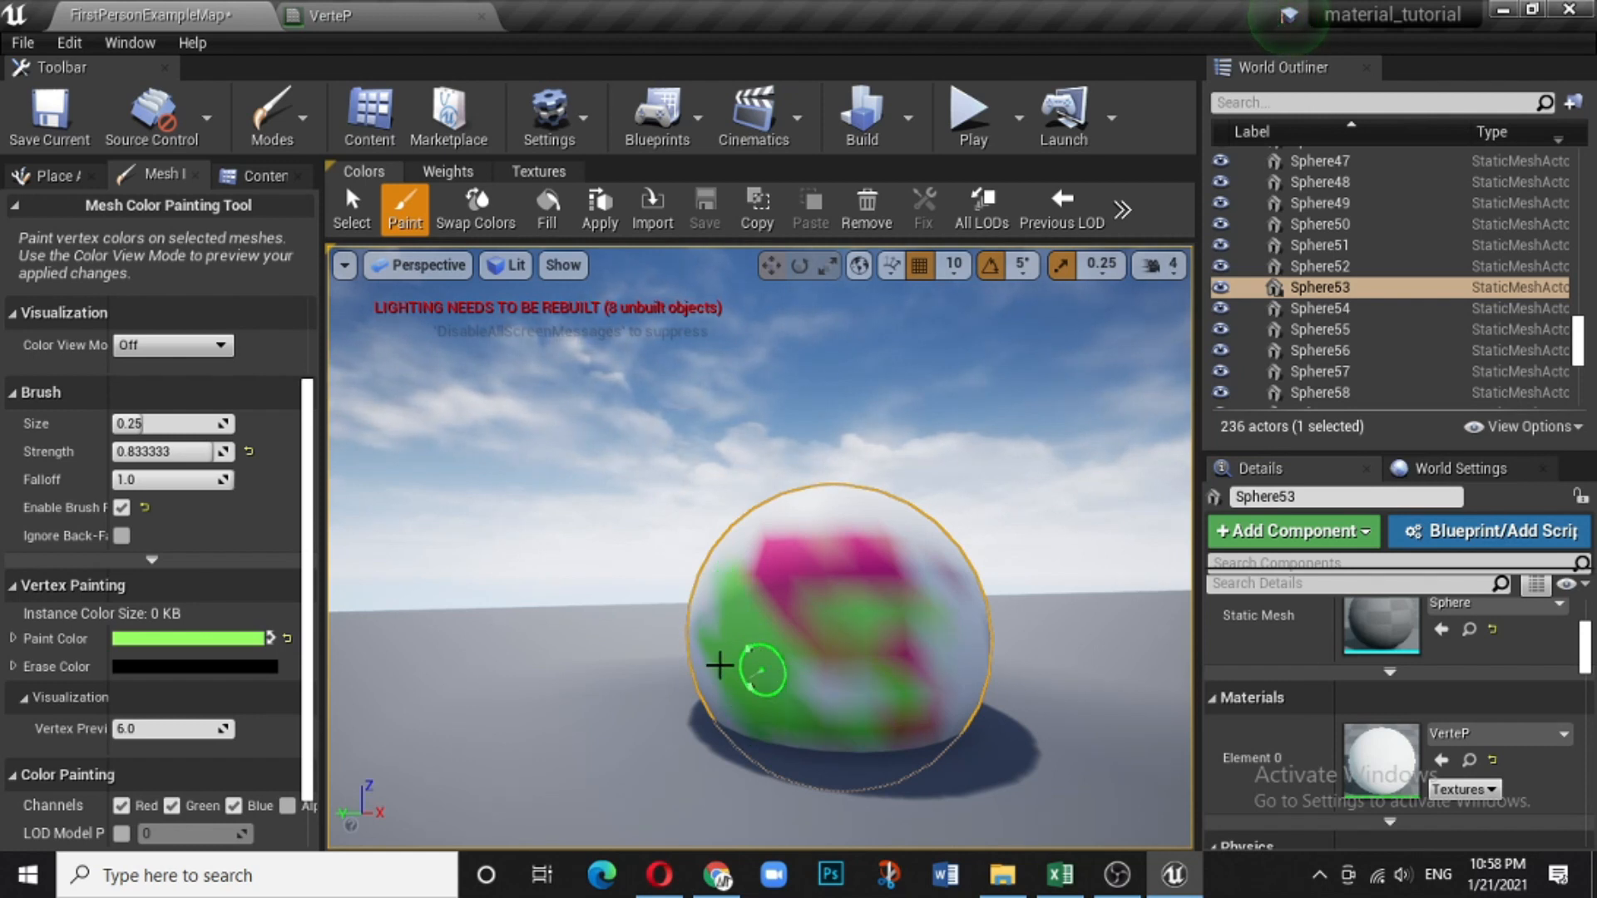
Set the paint color to blue (hex sRGB 537EFFFF) and paint the right side of the sphere.
left_click(207, 638)
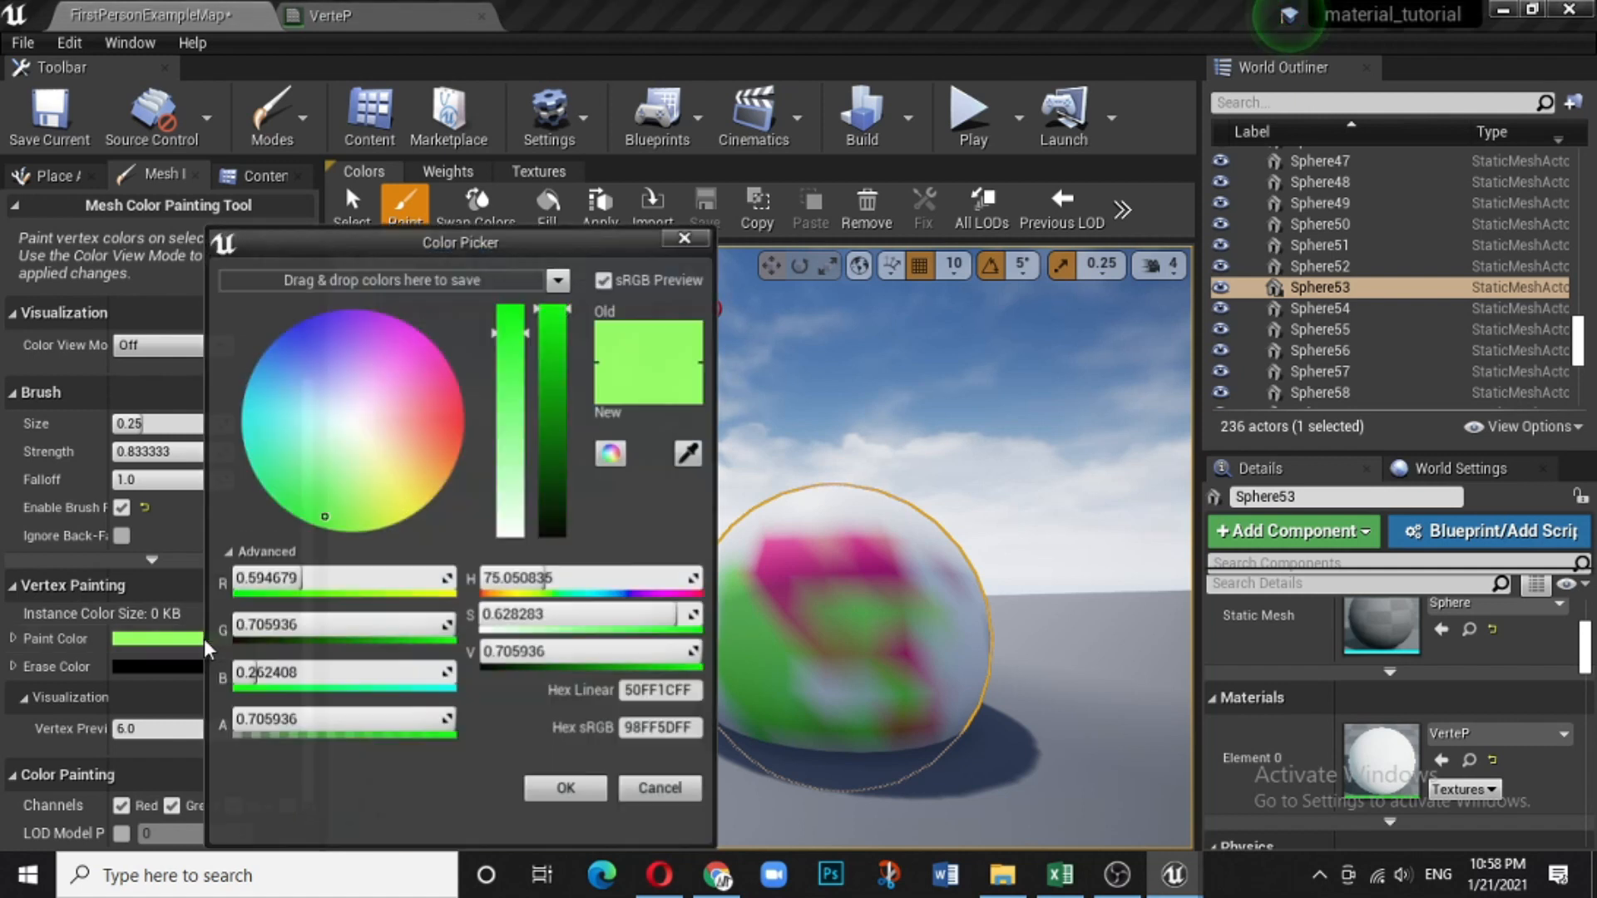
left_click(289, 340)
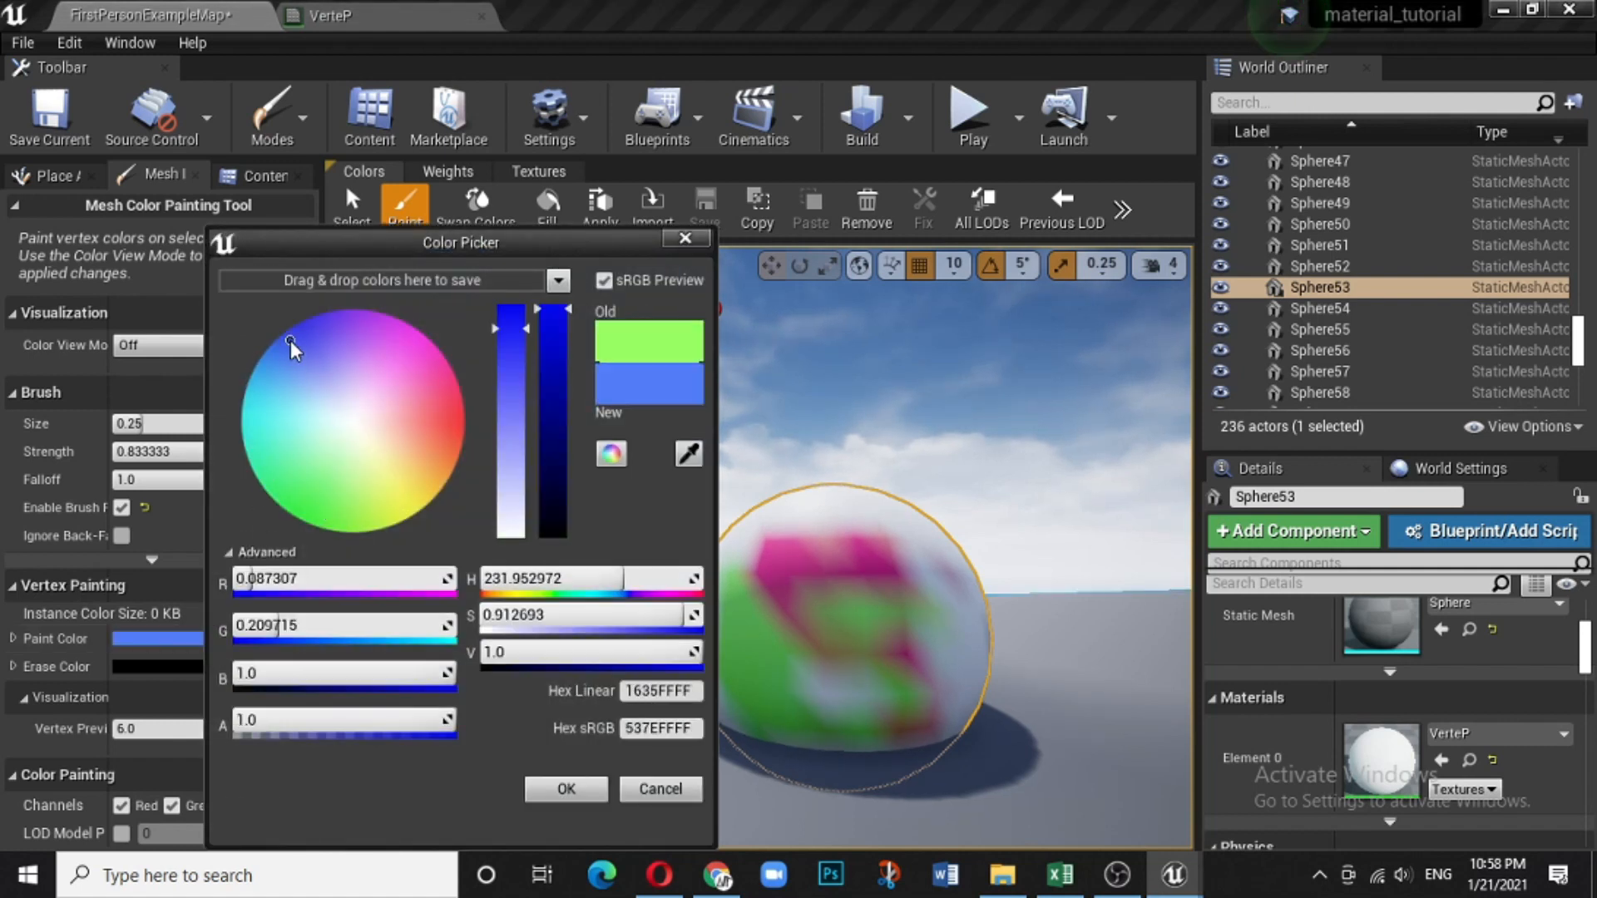
left_click(572, 792)
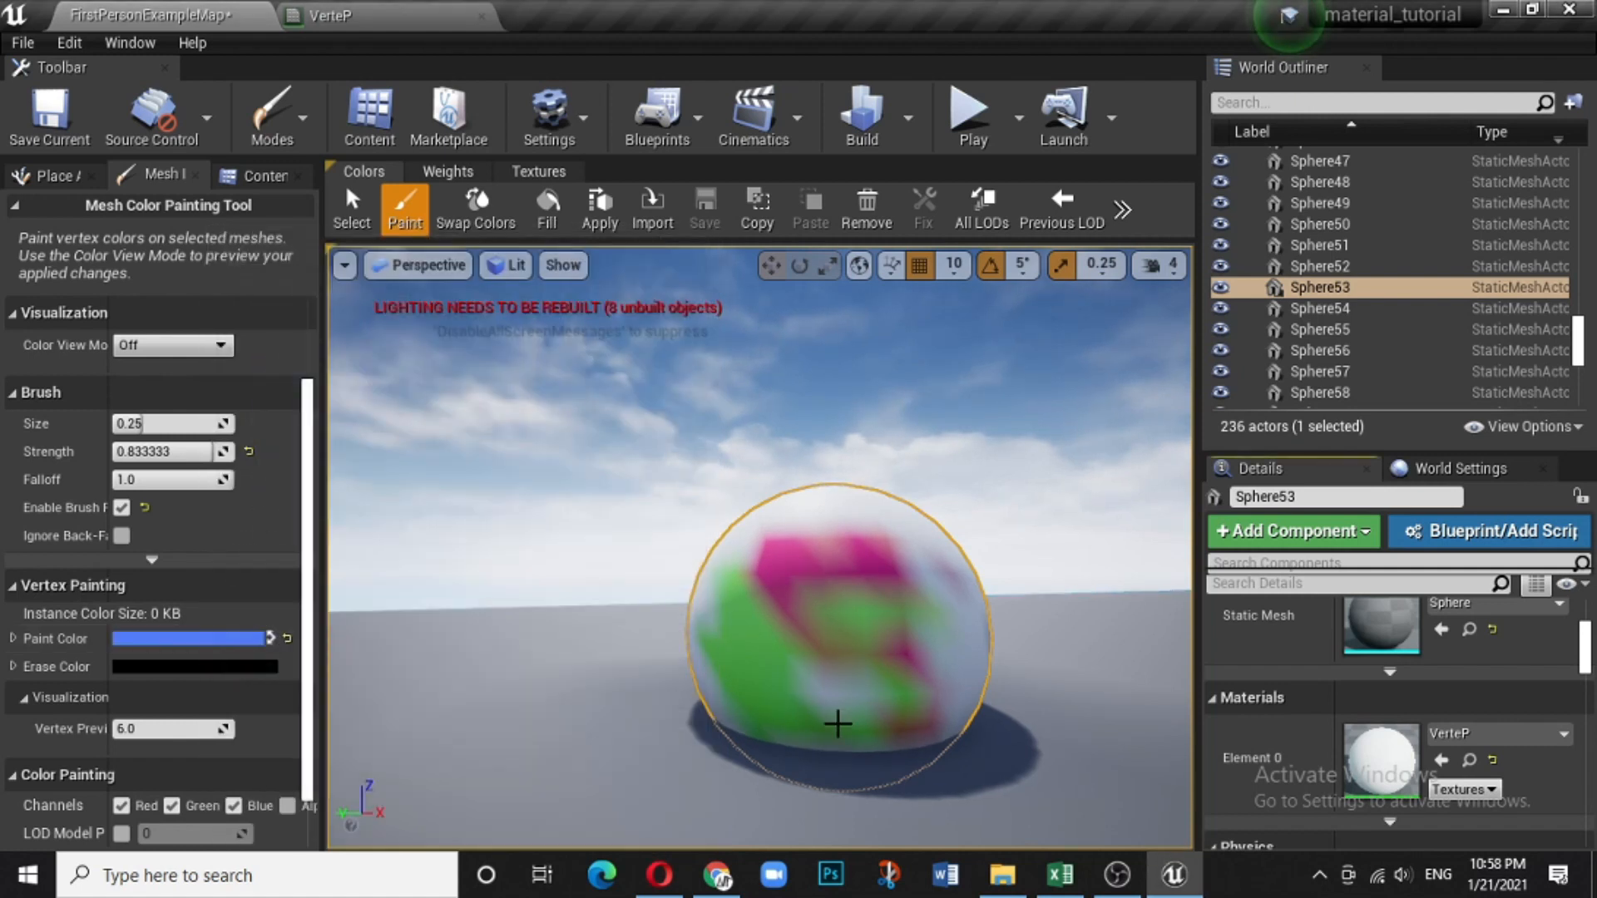
mouse_move(965, 616)
left_mouse_down()
mouse_move(969, 666)
mouse_move(920, 572)
mouse_move(965, 622)
left_mouse_up()
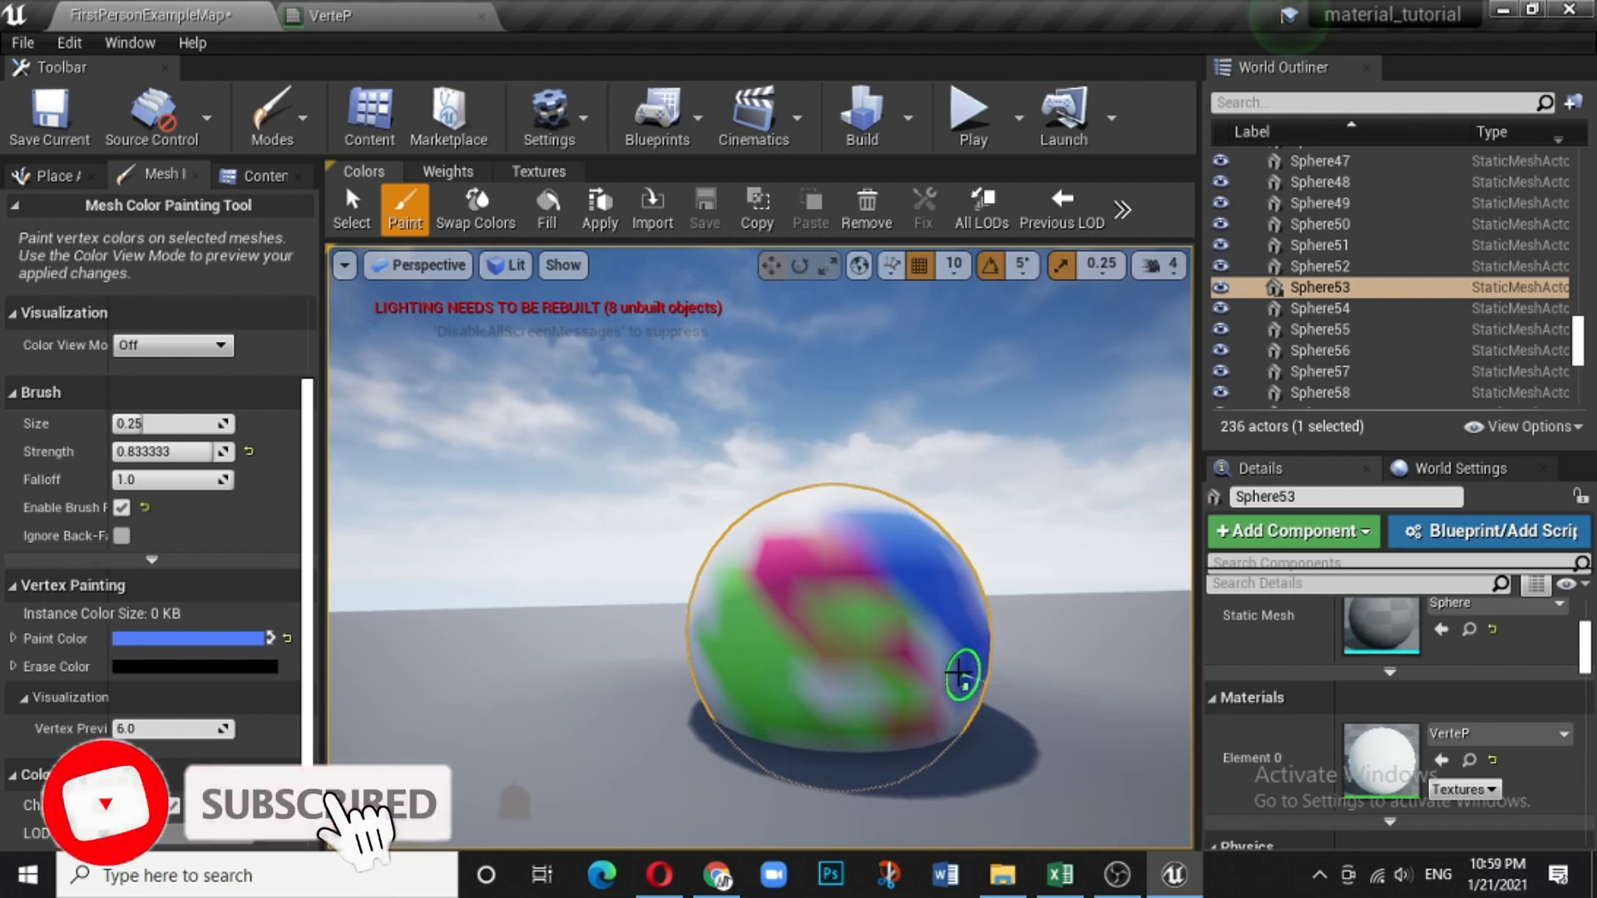
Add a Constant3Vector node above the Vertex Color node in the VerteP material graph, and spread the nodes apart.
left_click(420, 16)
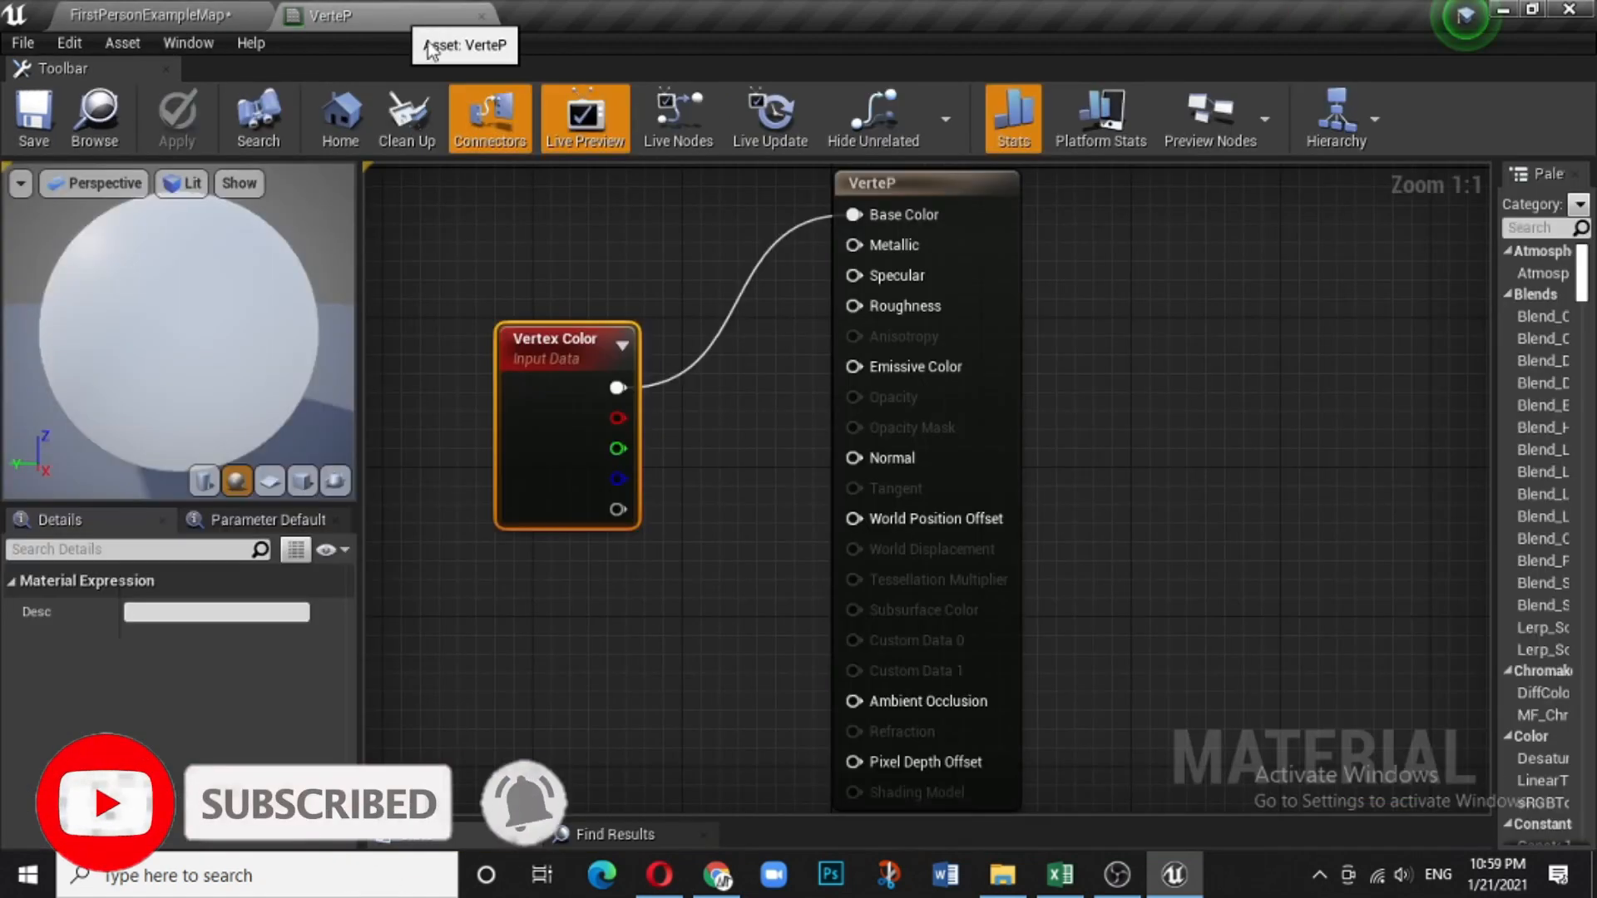
left_click_drag(547, 341, 490, 403)
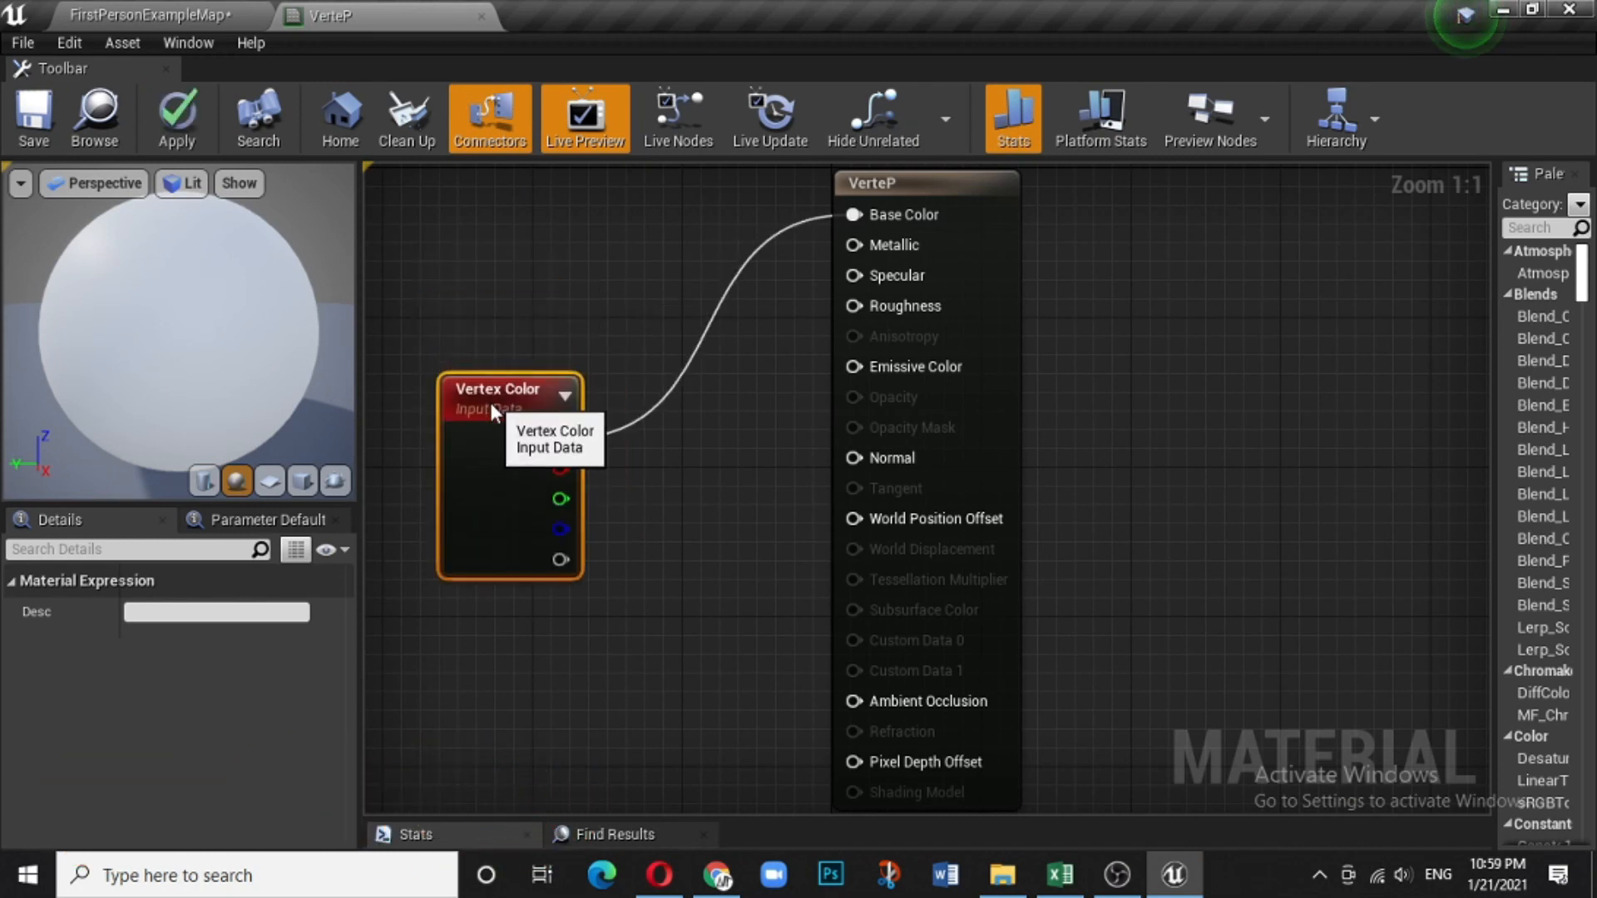
left_click(484, 208)
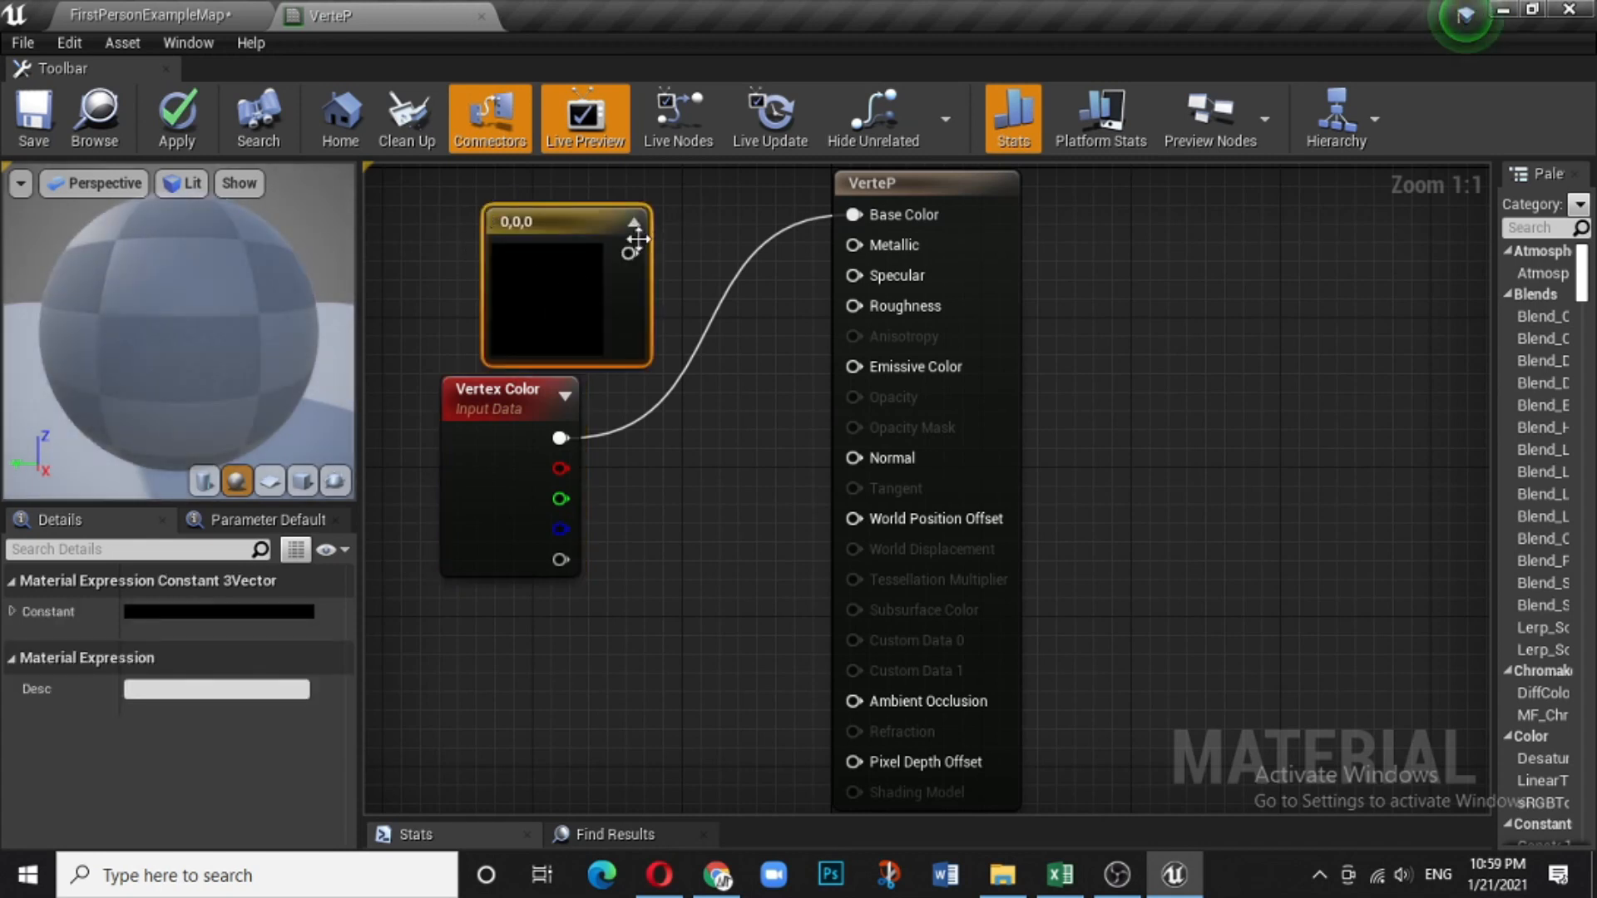
left_click_drag(958, 187, 1089, 234)
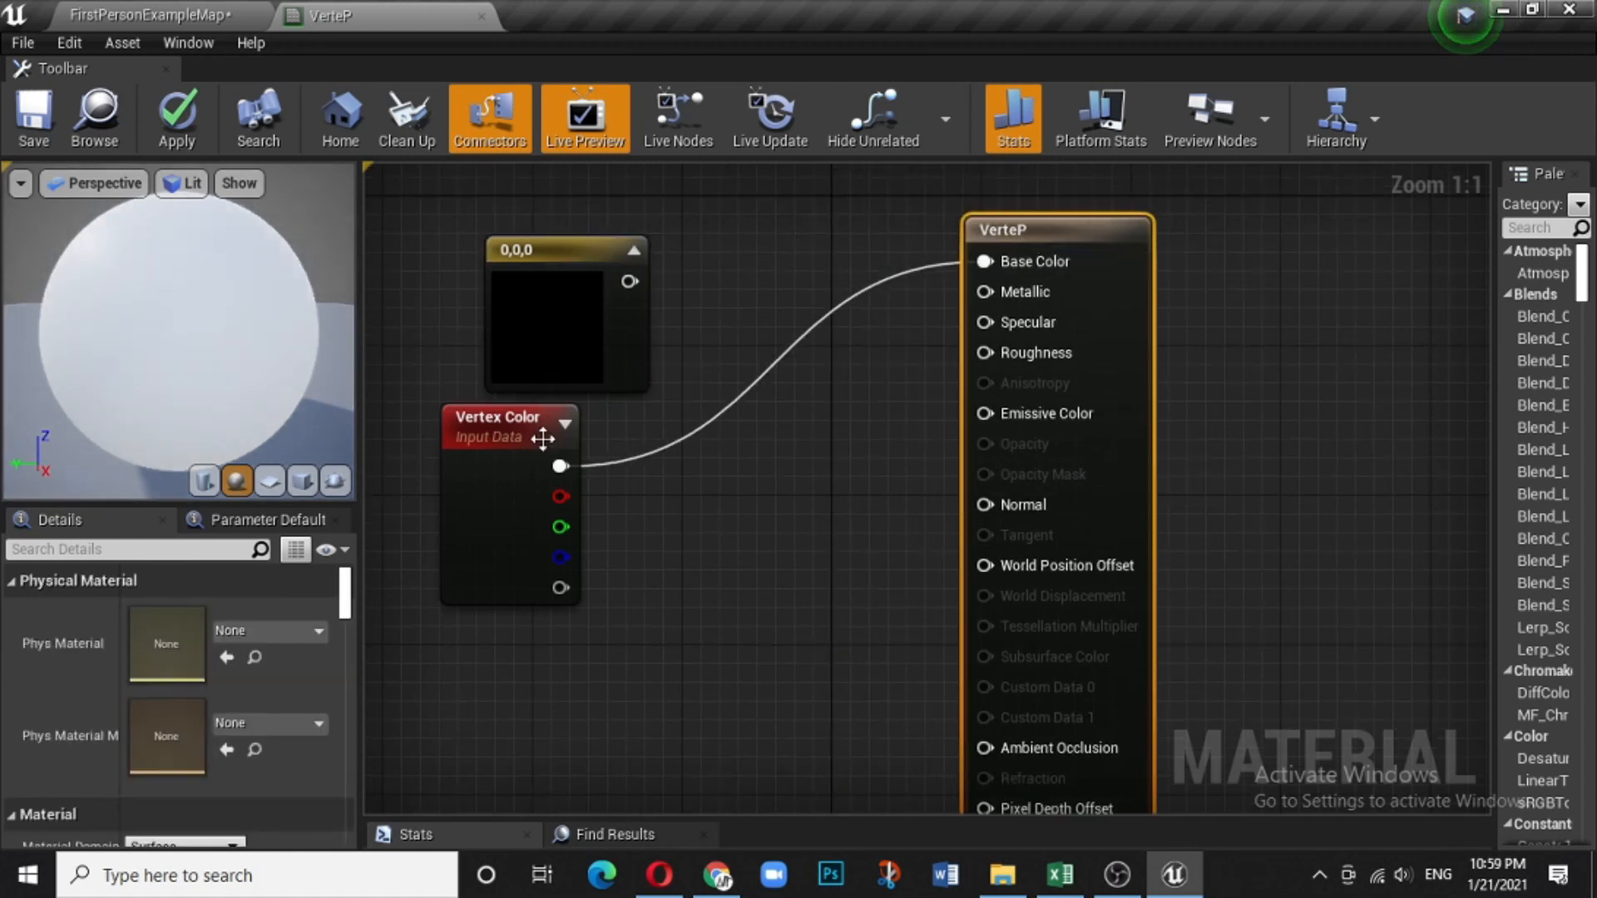
left_click_drag(542, 438, 579, 532)
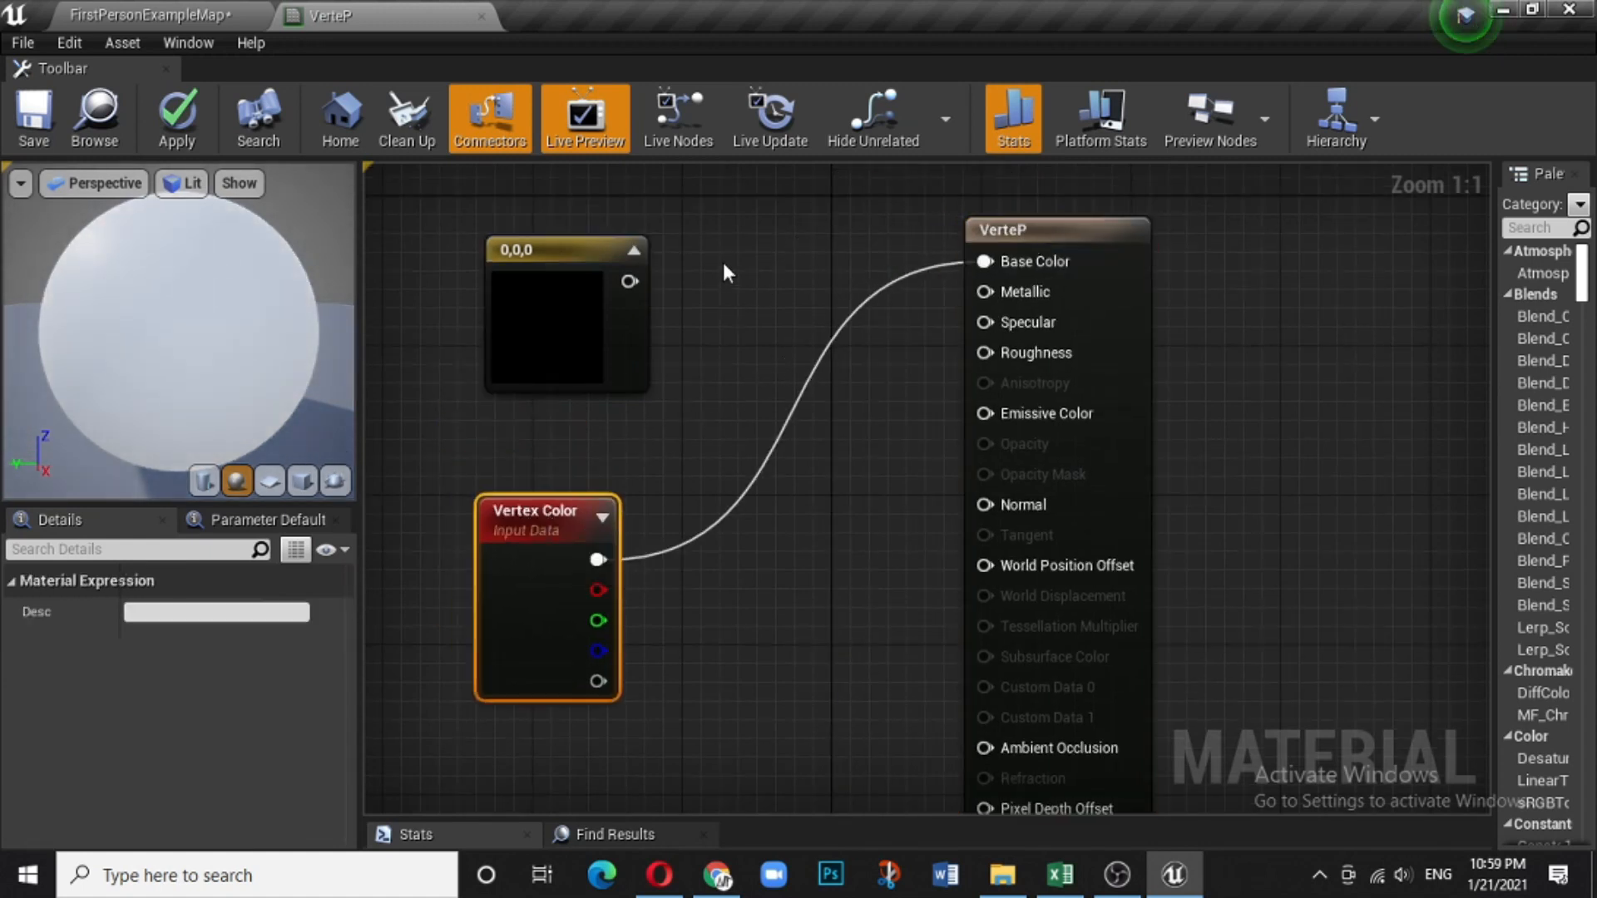
Set the Constant3Vector's color to pure red (R 1.0, G 0.0, B 0.0).
double_click(552, 348)
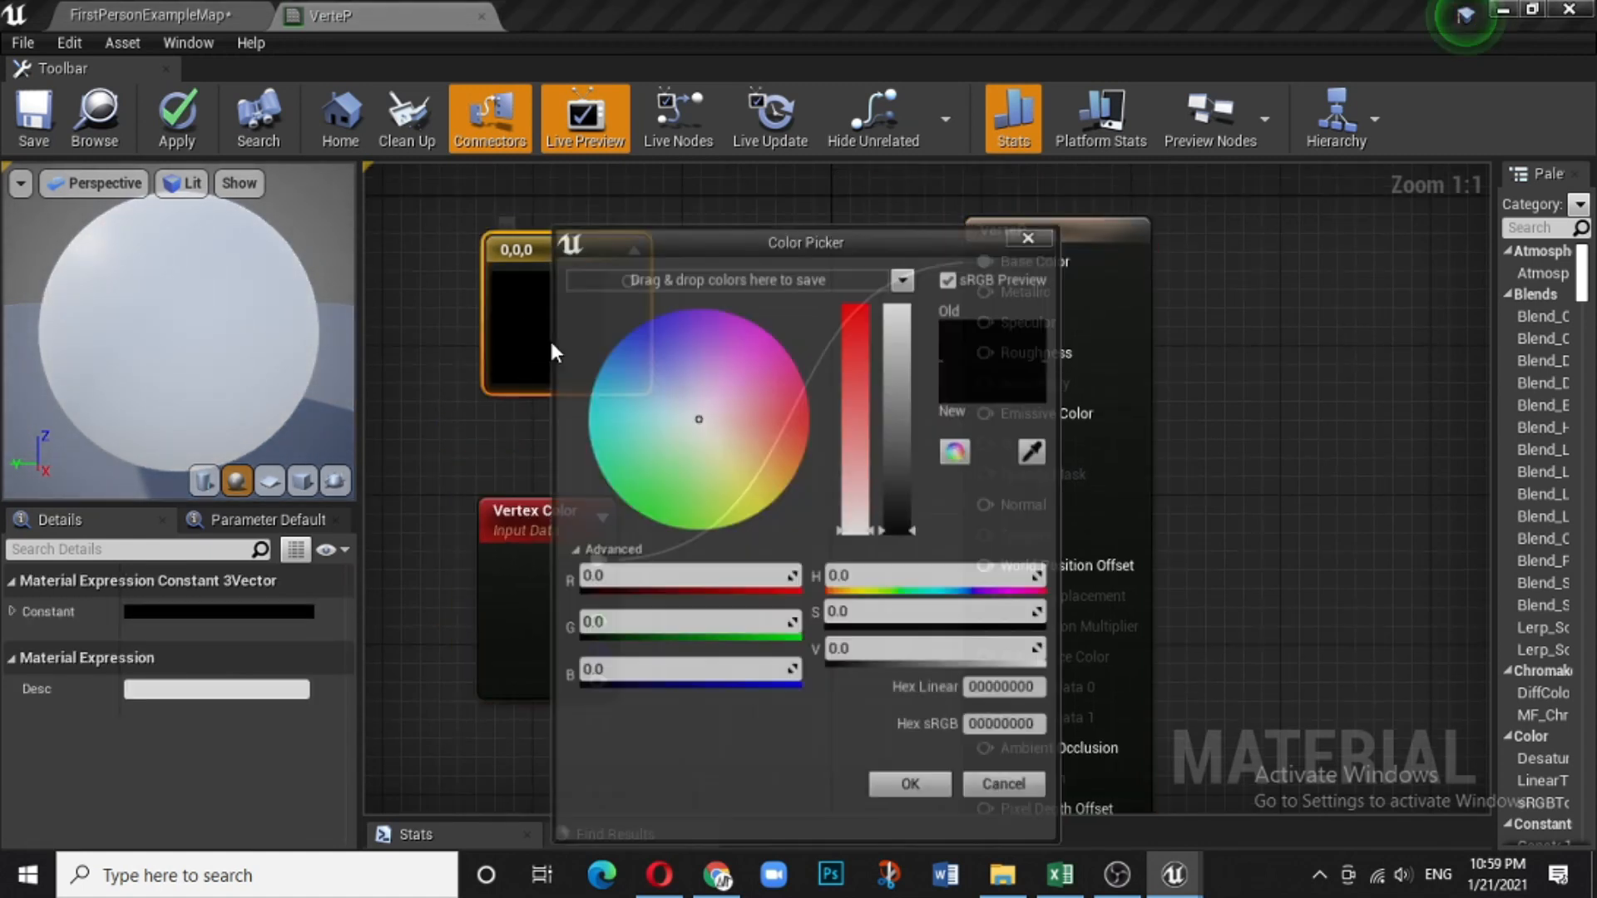
left_click(158, 611)
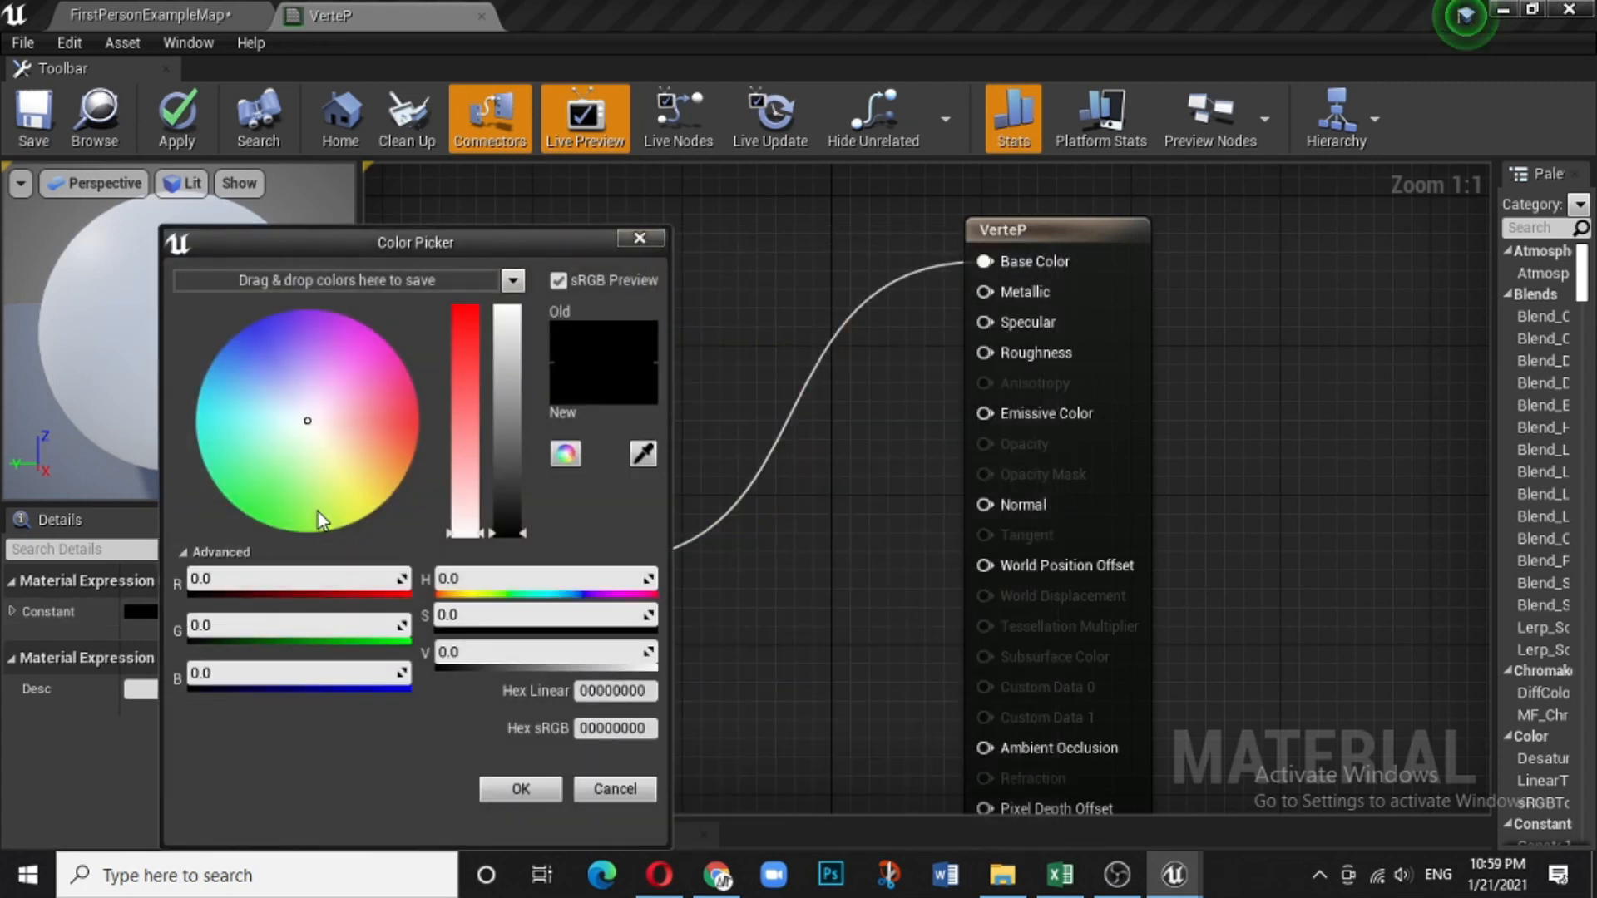
left_click(321, 512)
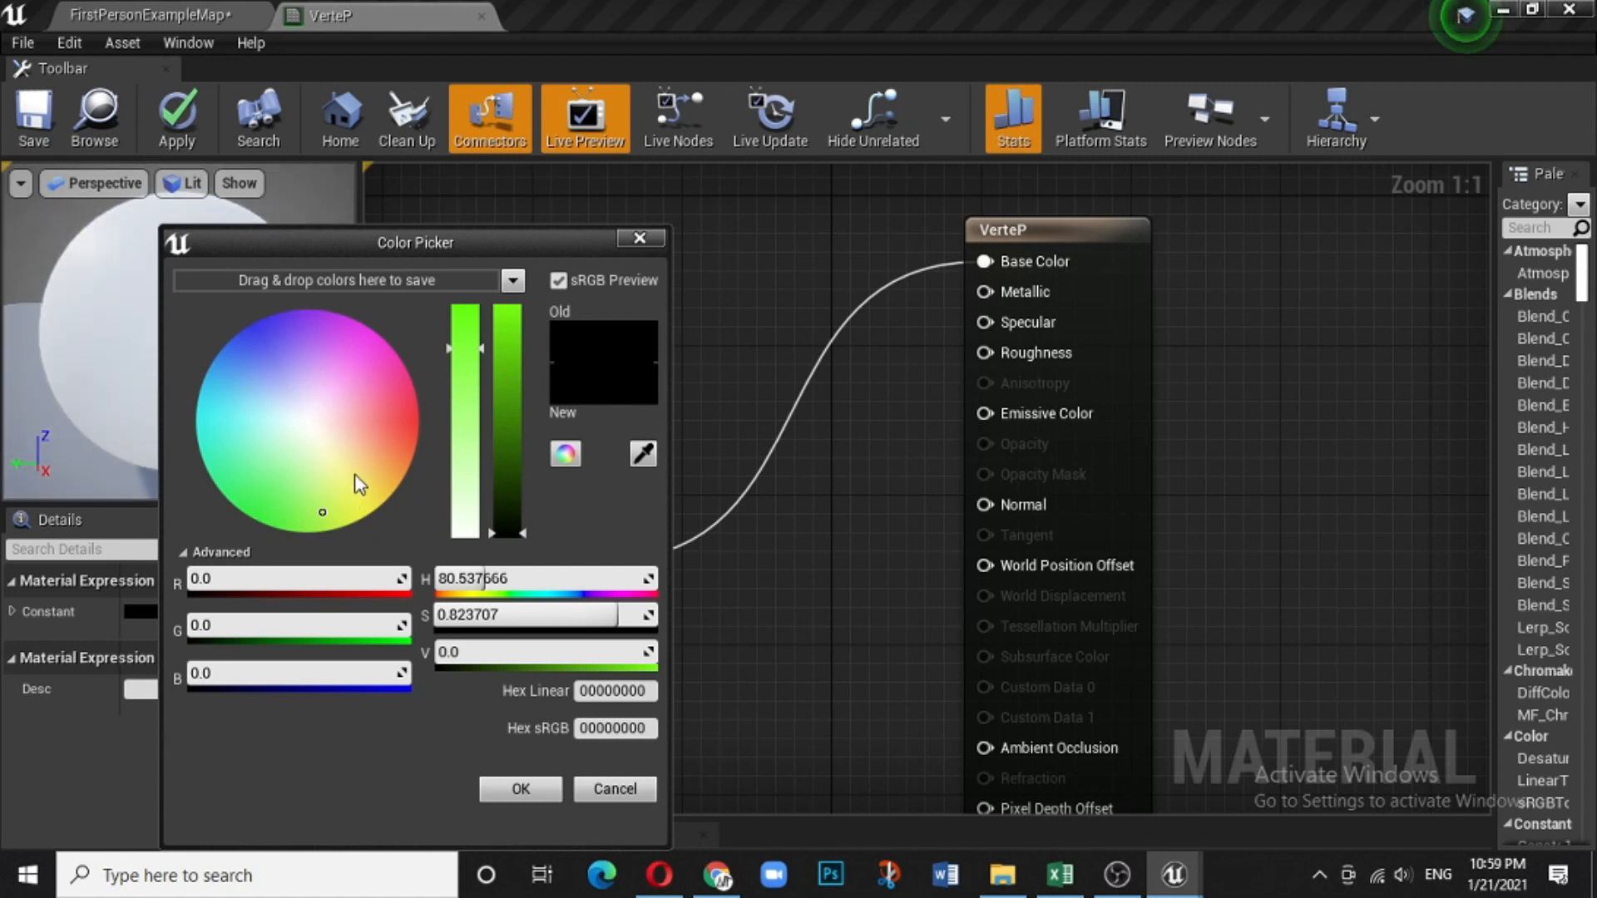
left_click(413, 408)
left_click_drag(520, 526, 512, 295)
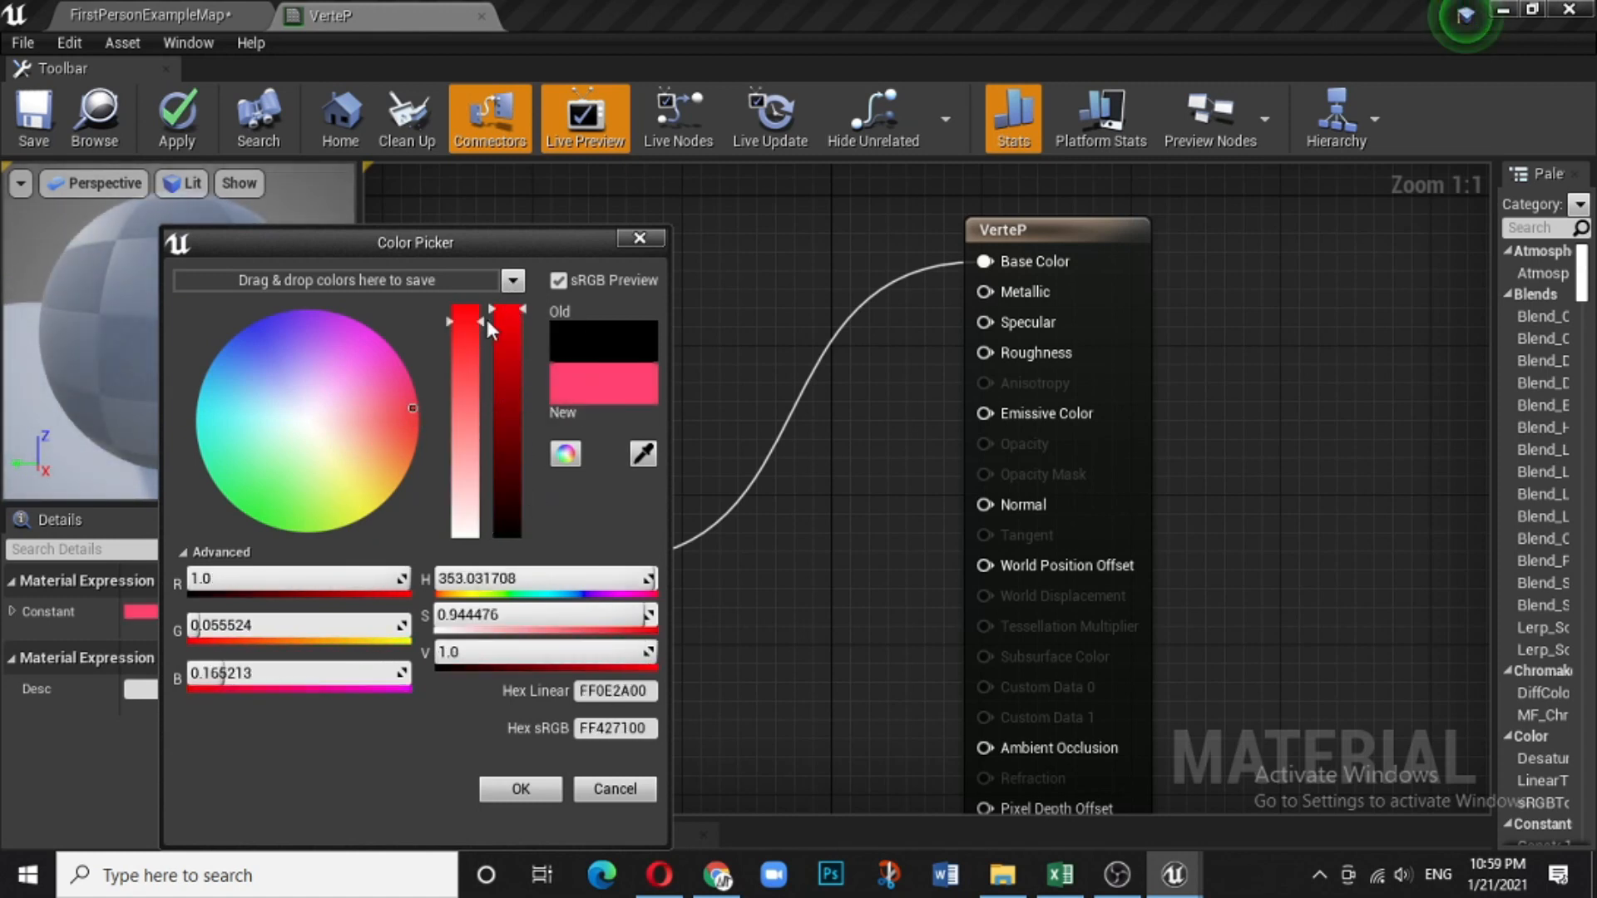
left_click_drag(461, 311, 465, 300)
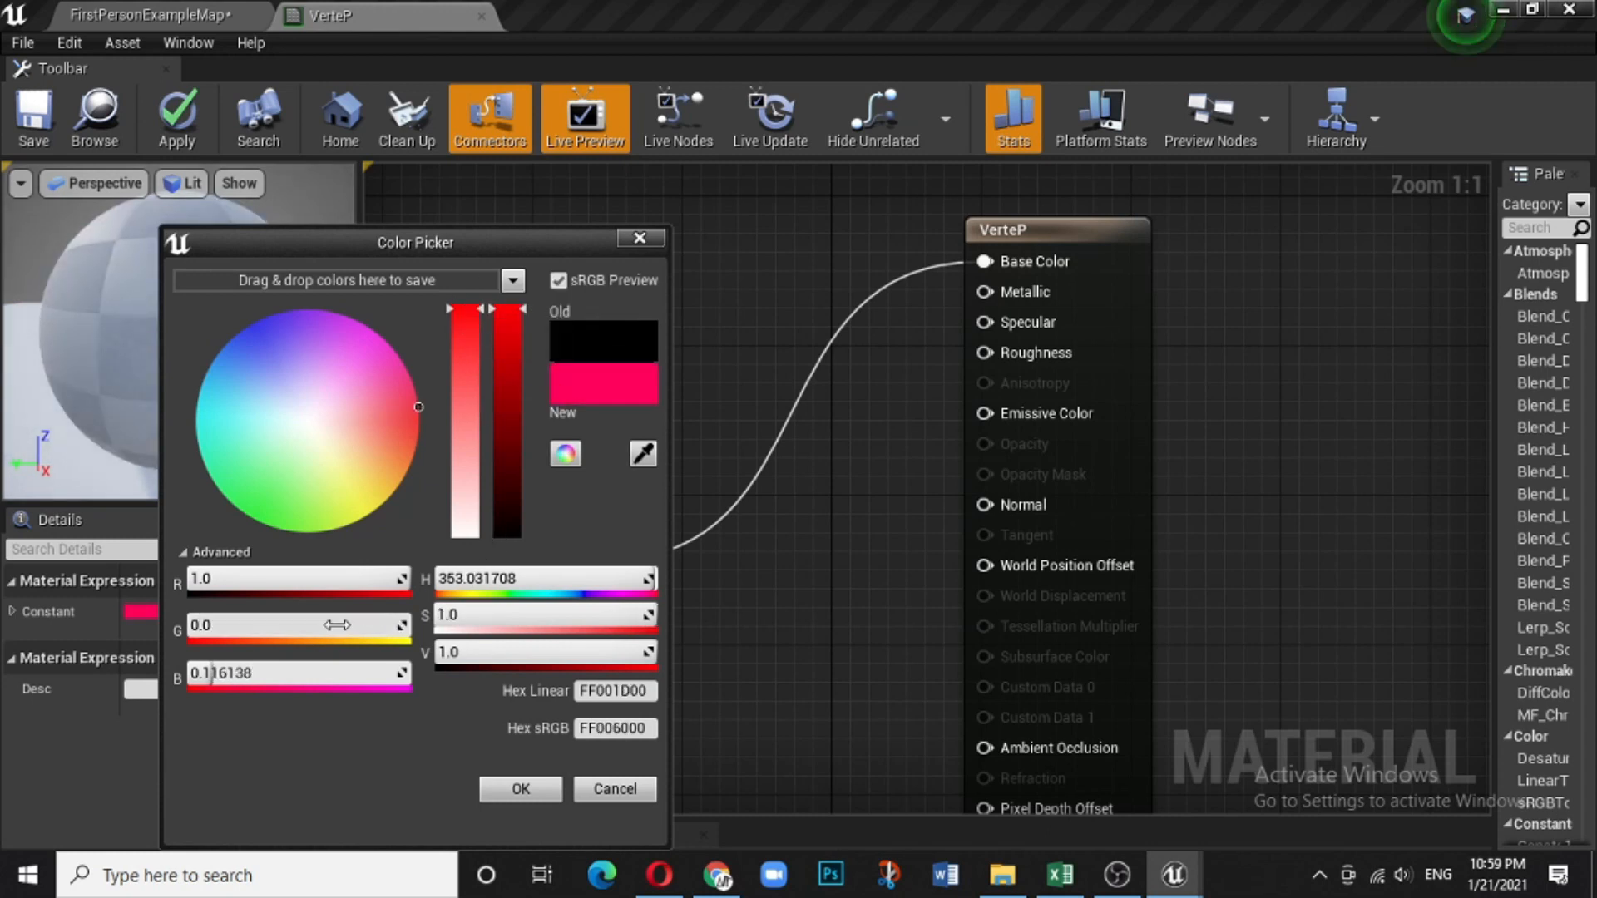
left_click(290, 623)
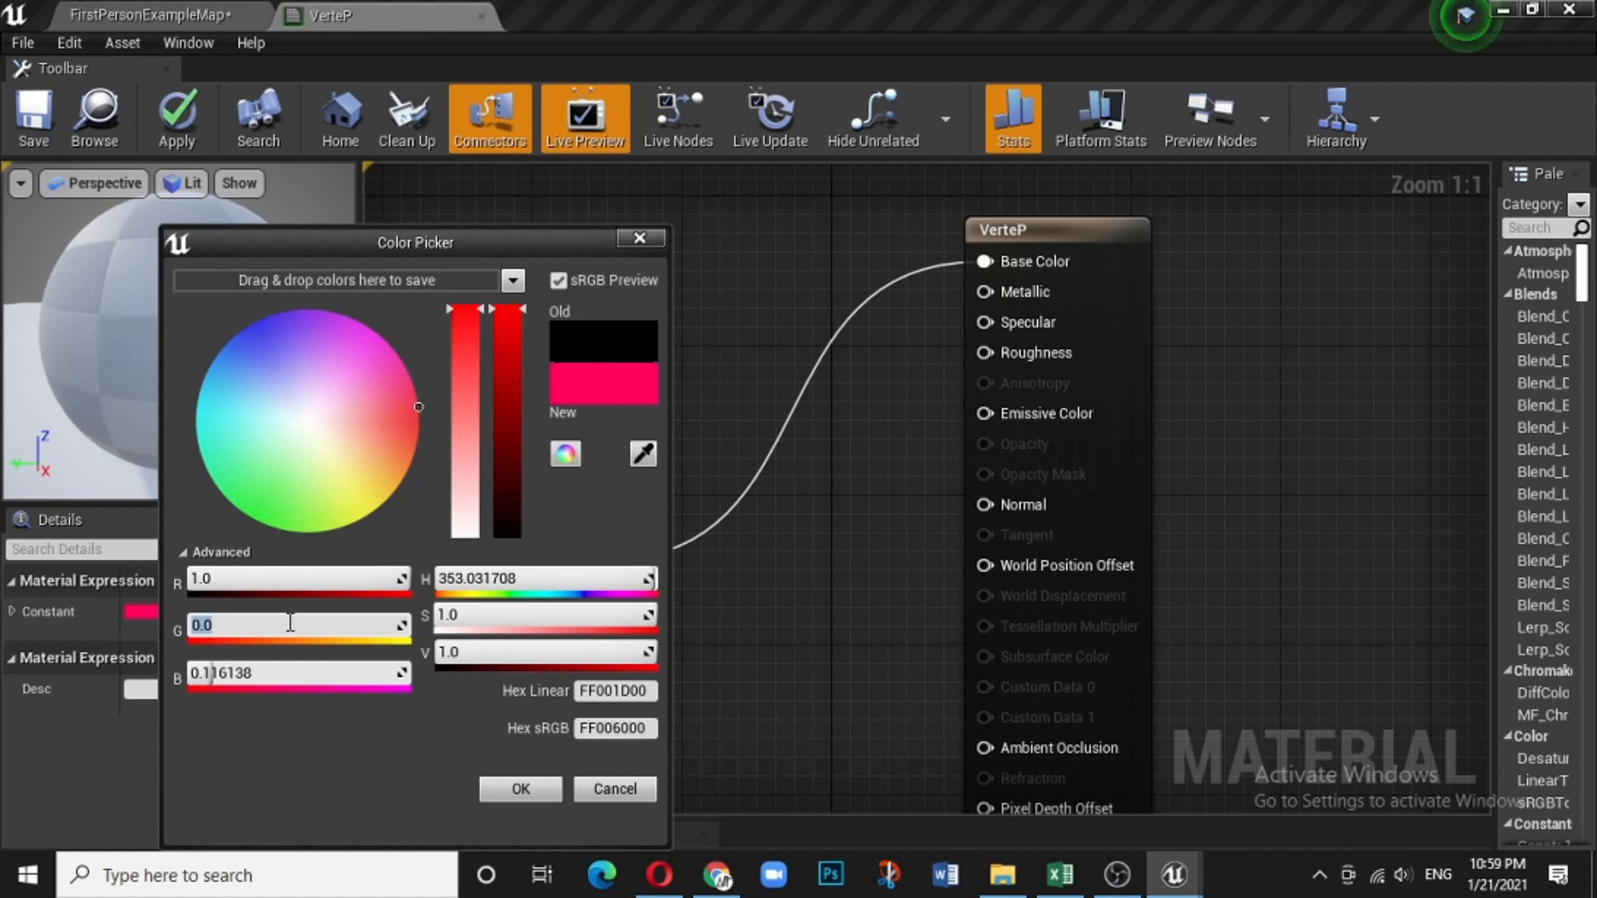
key("Return")
left_click(276, 673)
type("0")
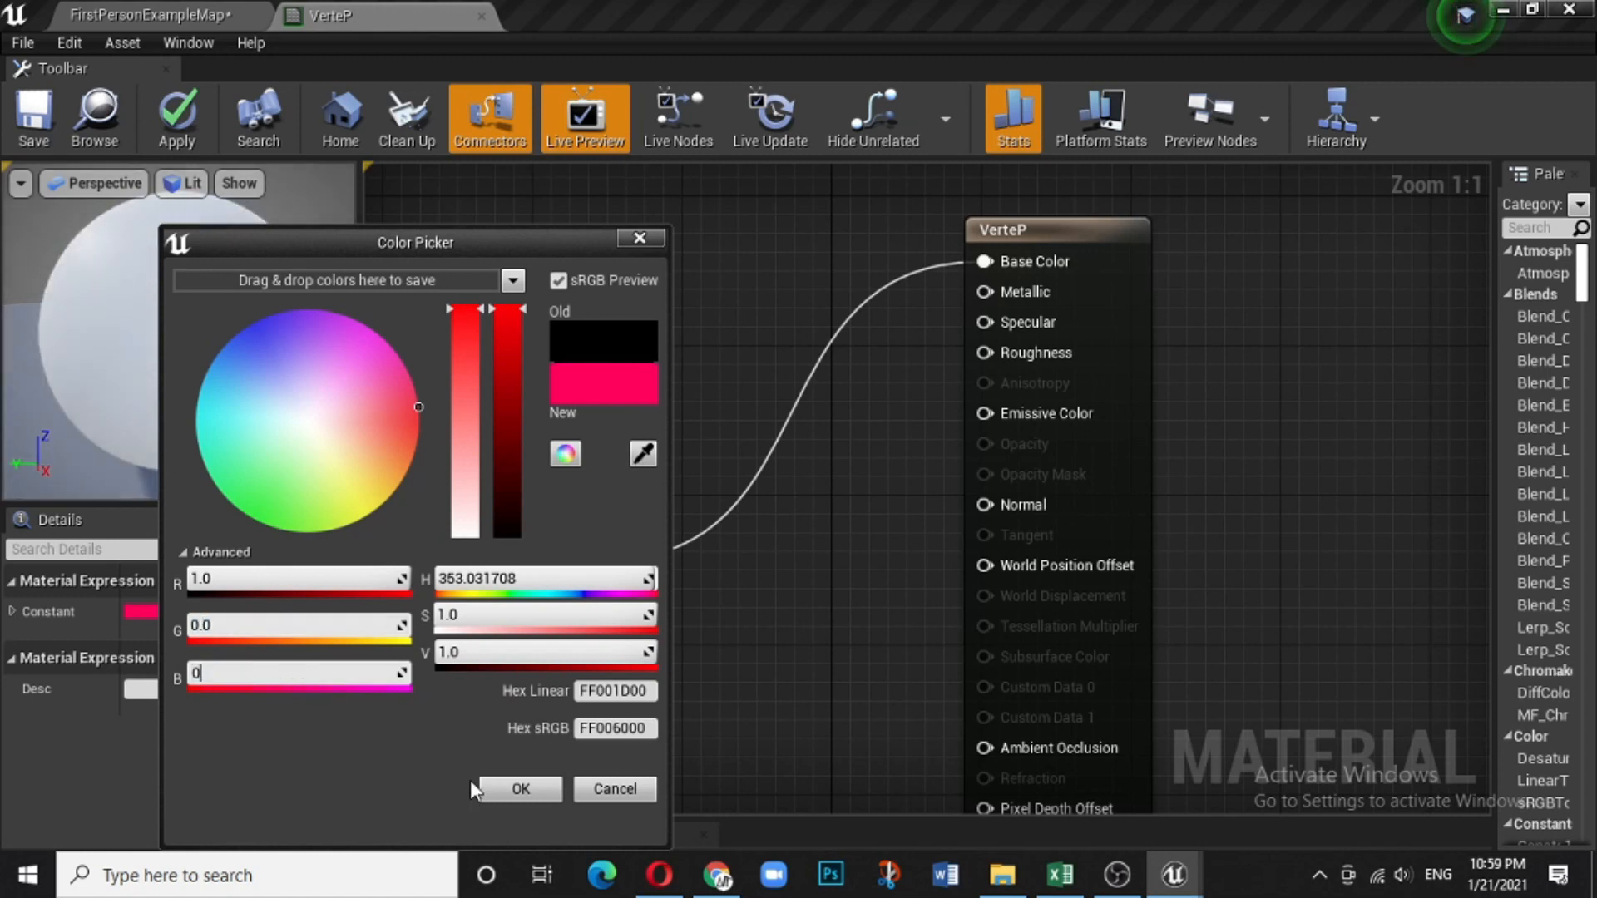
key("Return")
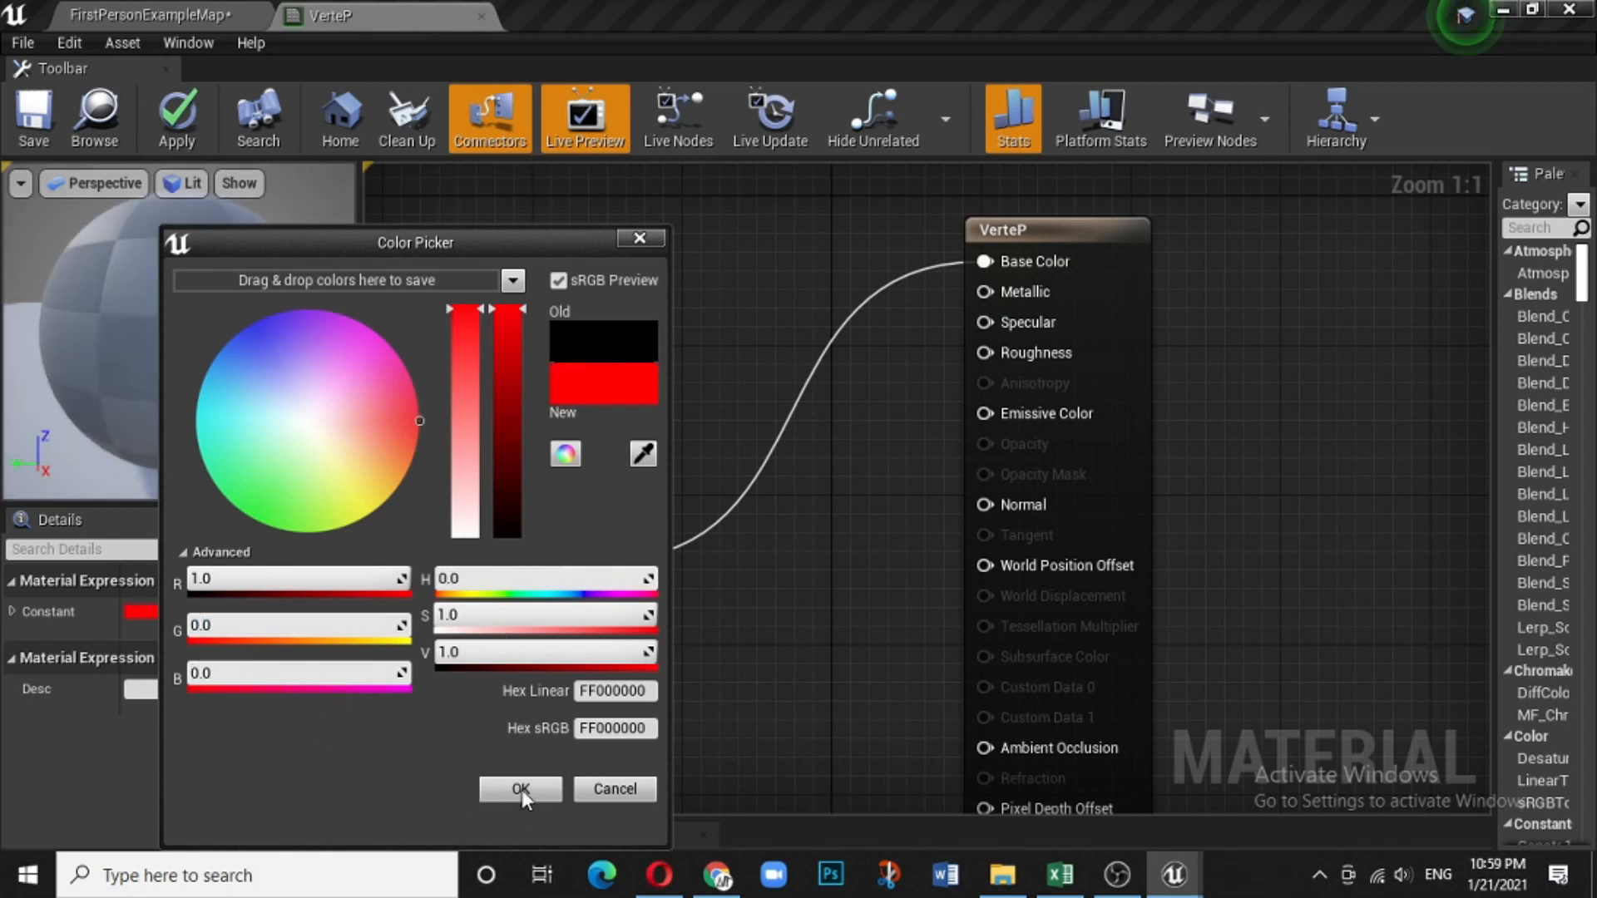
left_click(521, 788)
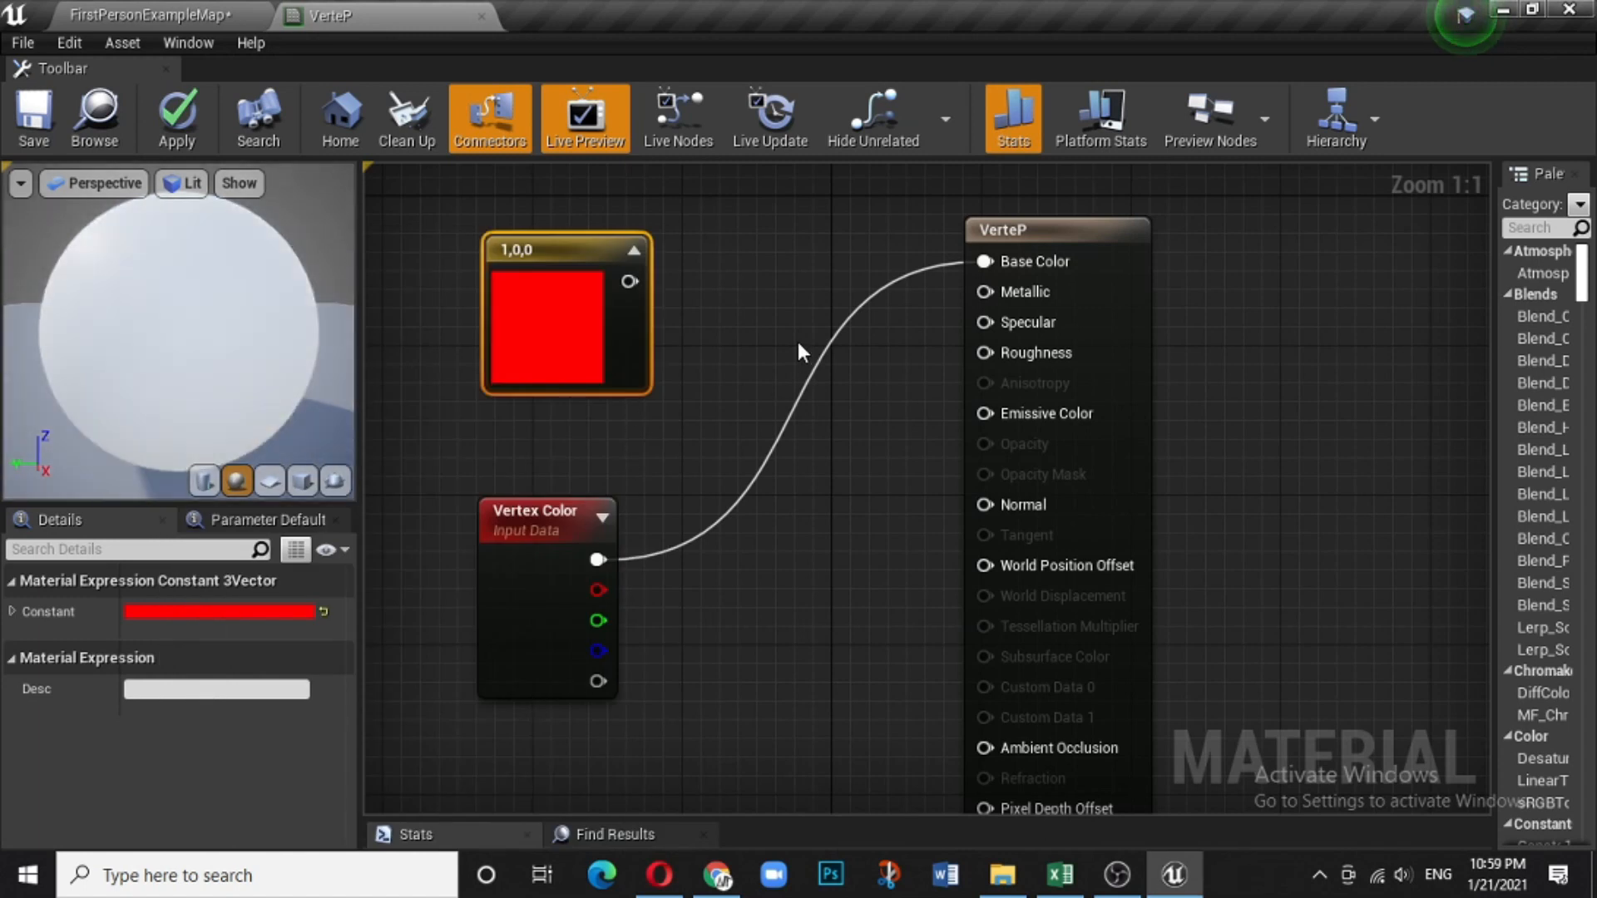
Add a LinearInterpolate node fed by the red constant into A and Vertex Color into Alpha, connect it to Base Color, and save the material.
right_click(715, 281)
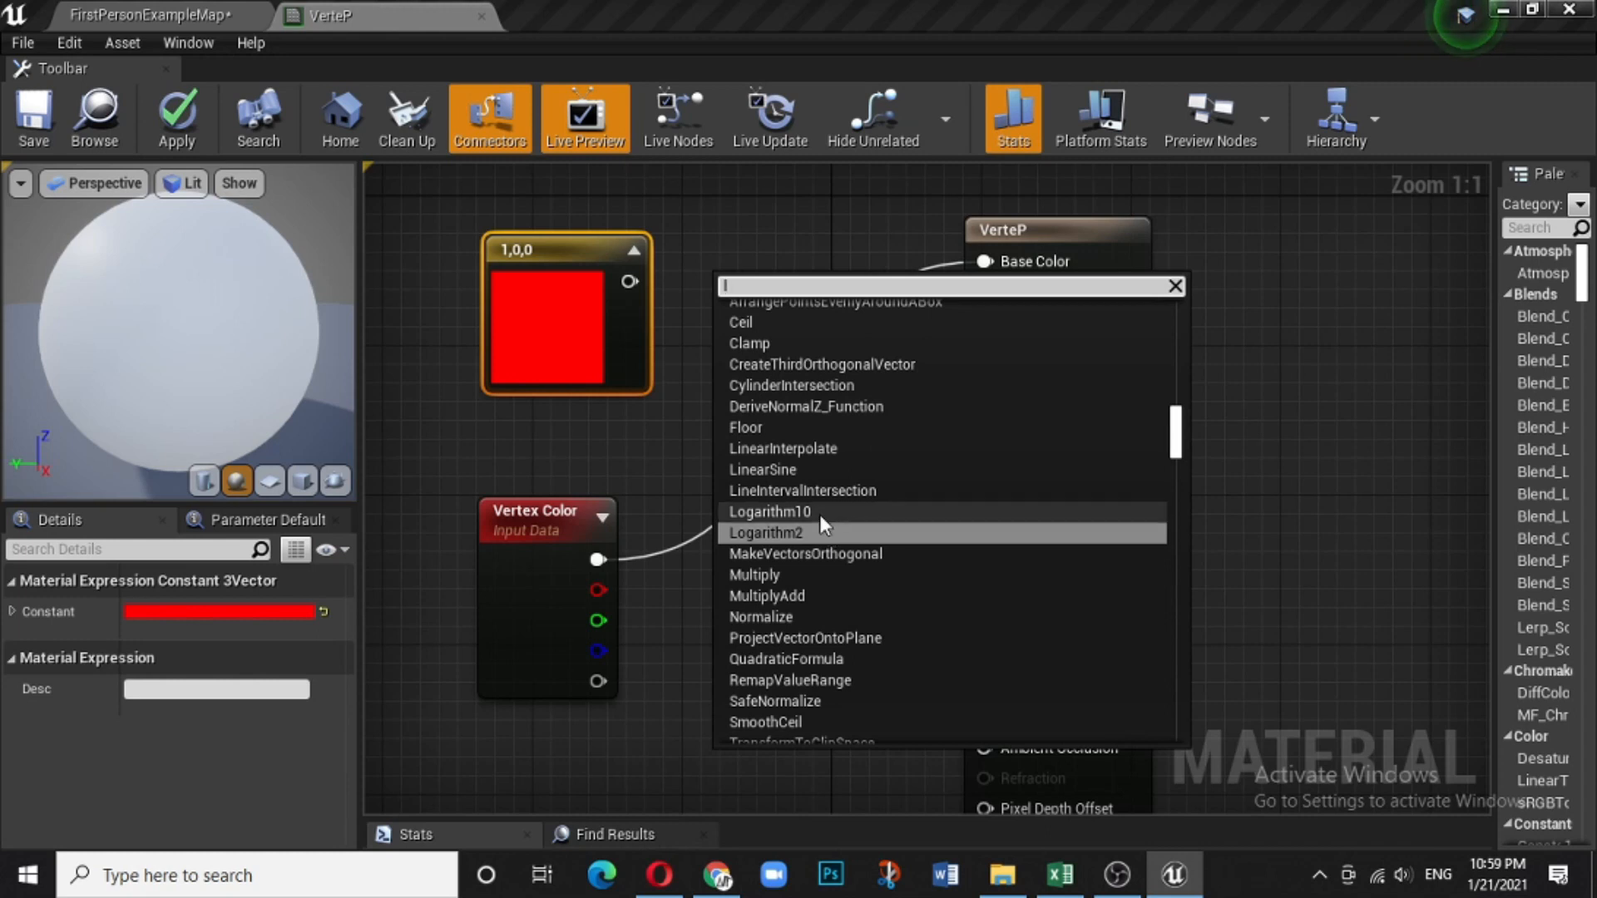
left_click(811, 449)
left_click_drag(629, 281, 730, 314)
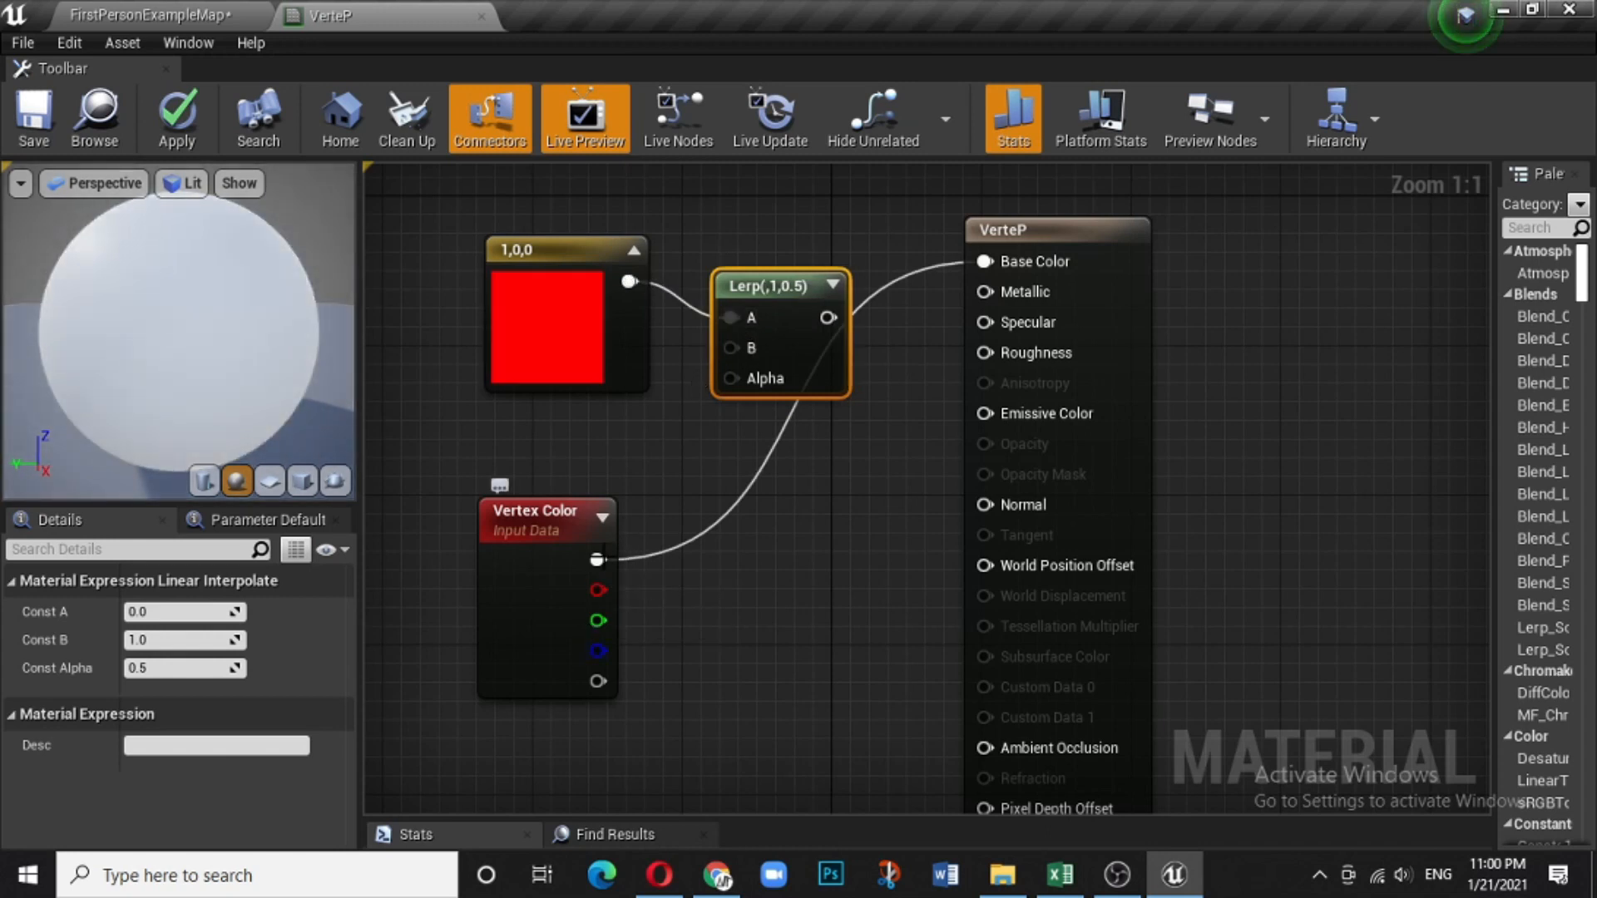
left_click_drag(597, 560, 726, 381)
left_click_drag(806, 317, 986, 260)
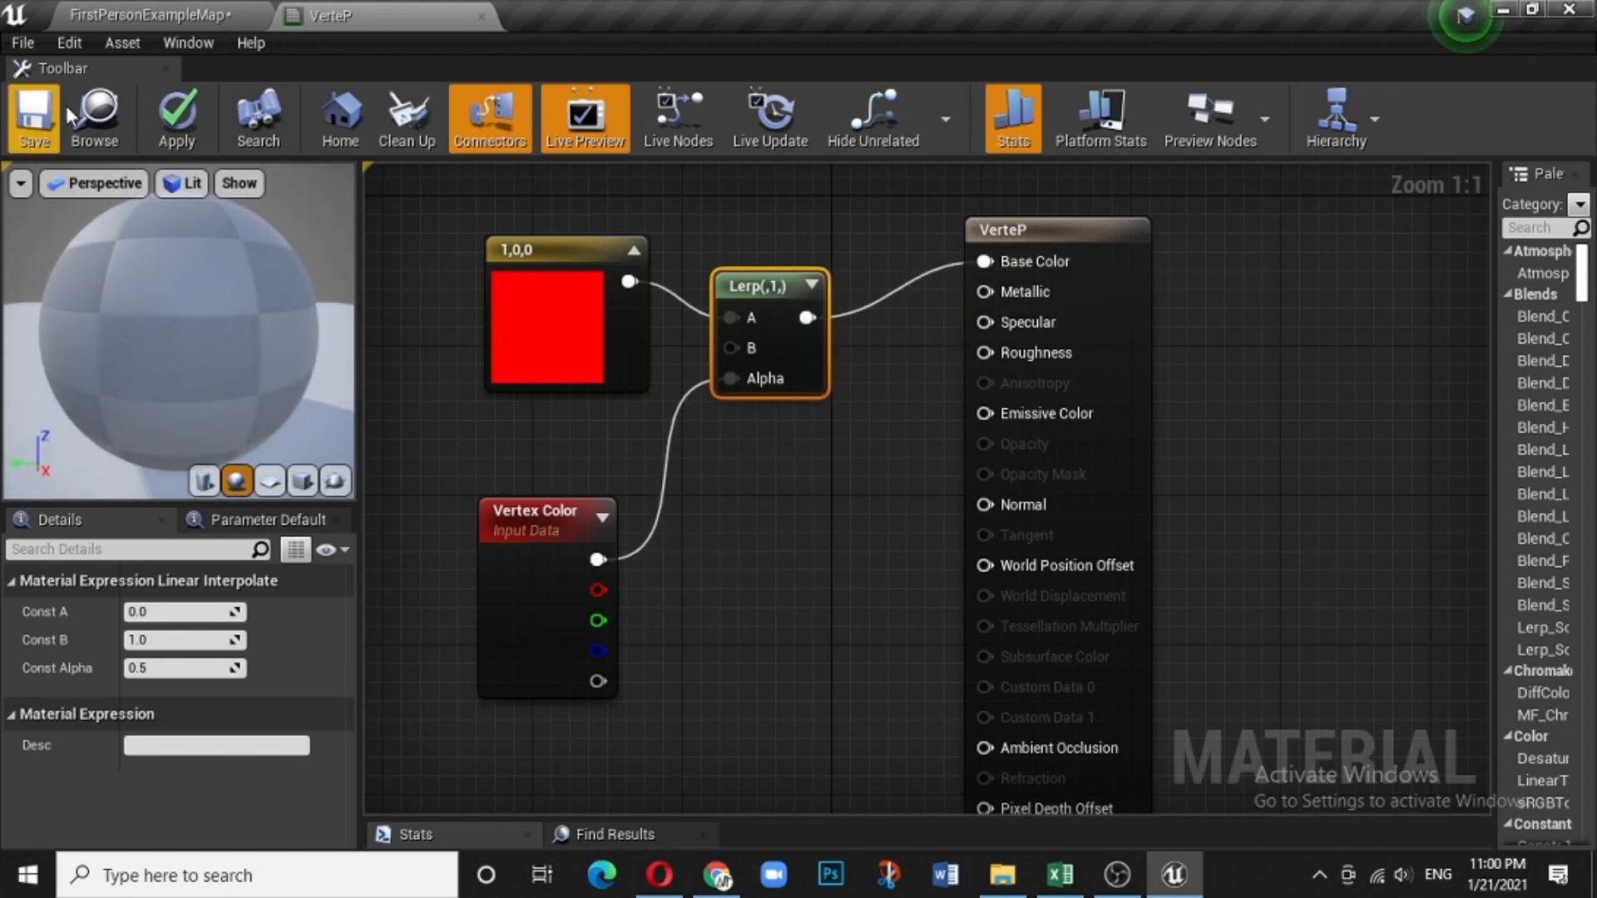
key("ctrl+s")
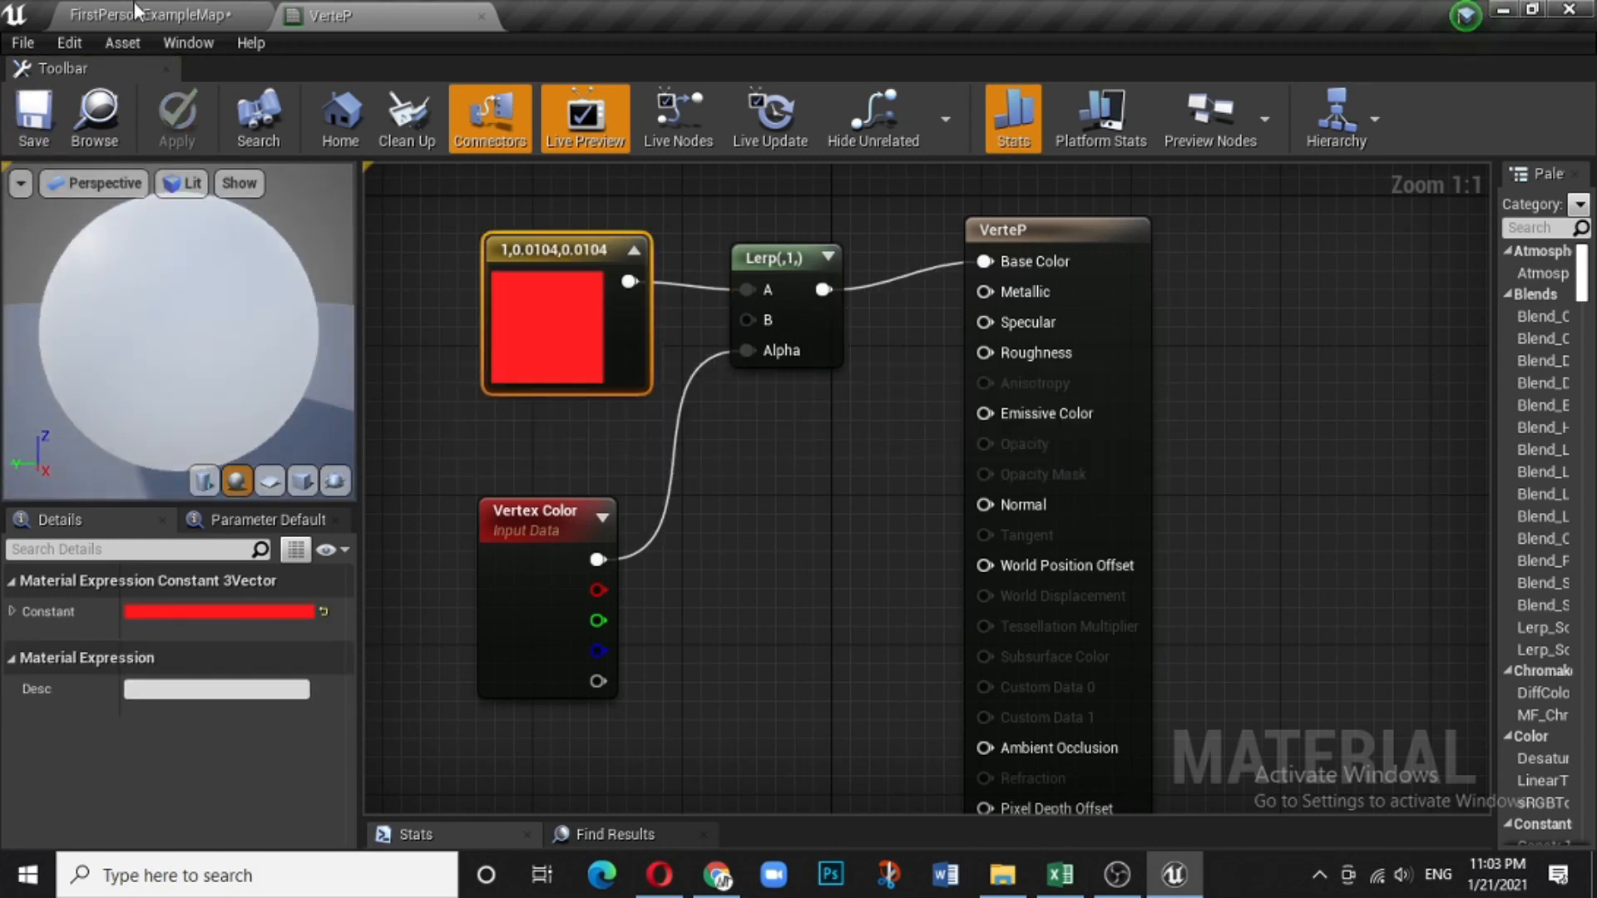
Return to the level and paint the sphere's front with the white paint color.
left_click(143, 15)
mouse_move(720, 592)
left_mouse_down()
mouse_move(773, 613)
mouse_move(816, 673)
mouse_move(912, 684)
mouse_move(935, 590)
left_mouse_up()
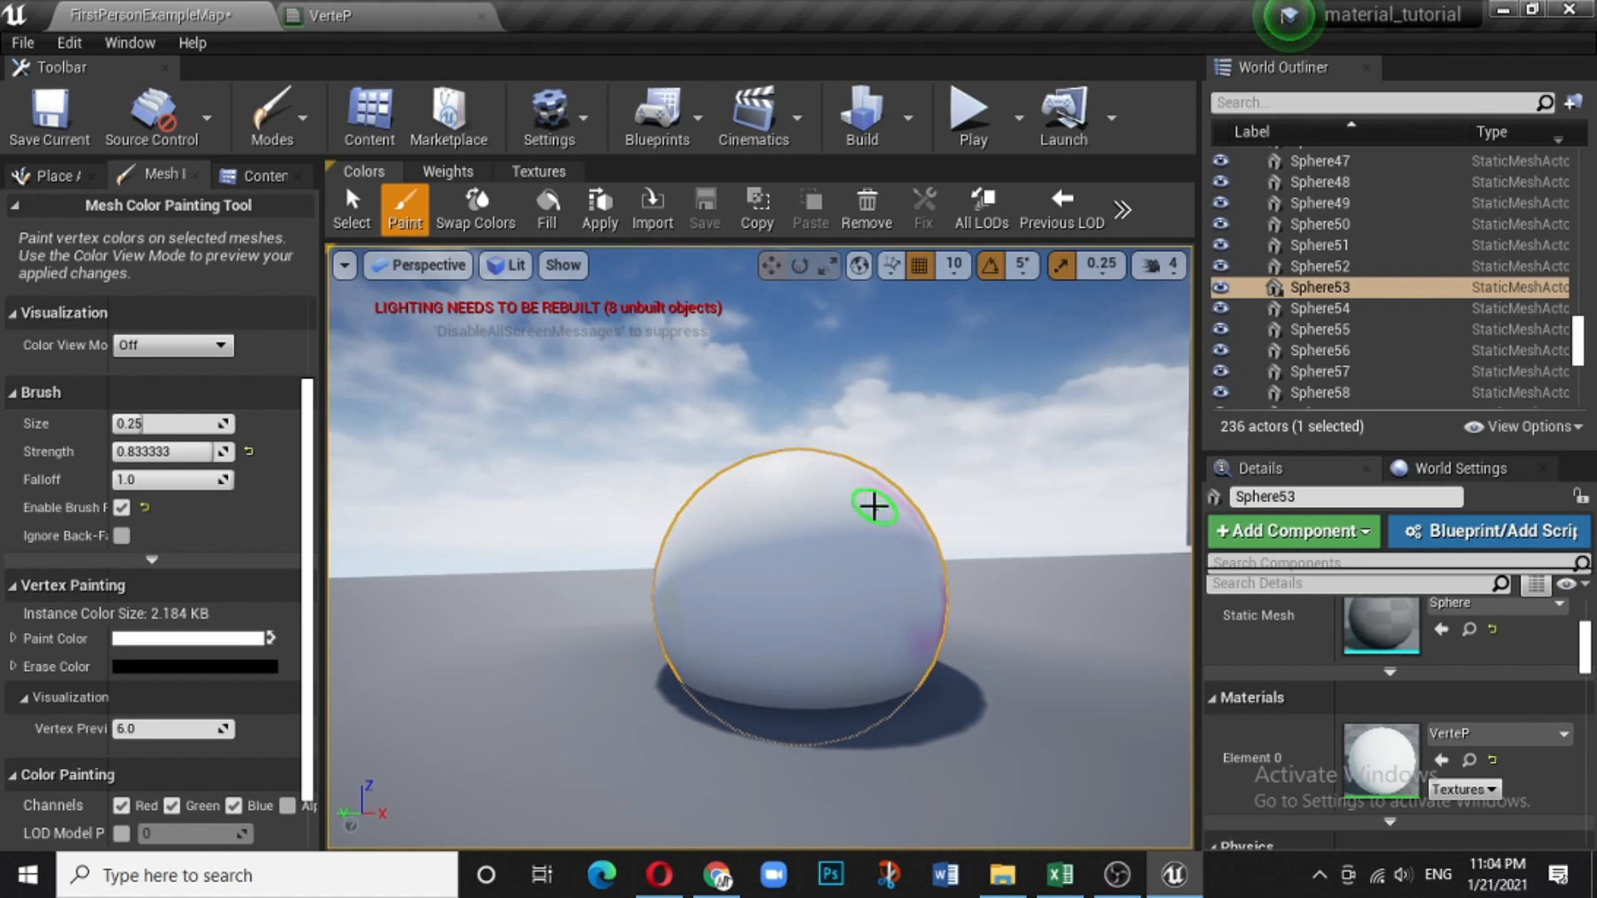
Erase vertex color in a patch on the middle of the sphere's front, and paint the patch back to white.
left_click(383, 16)
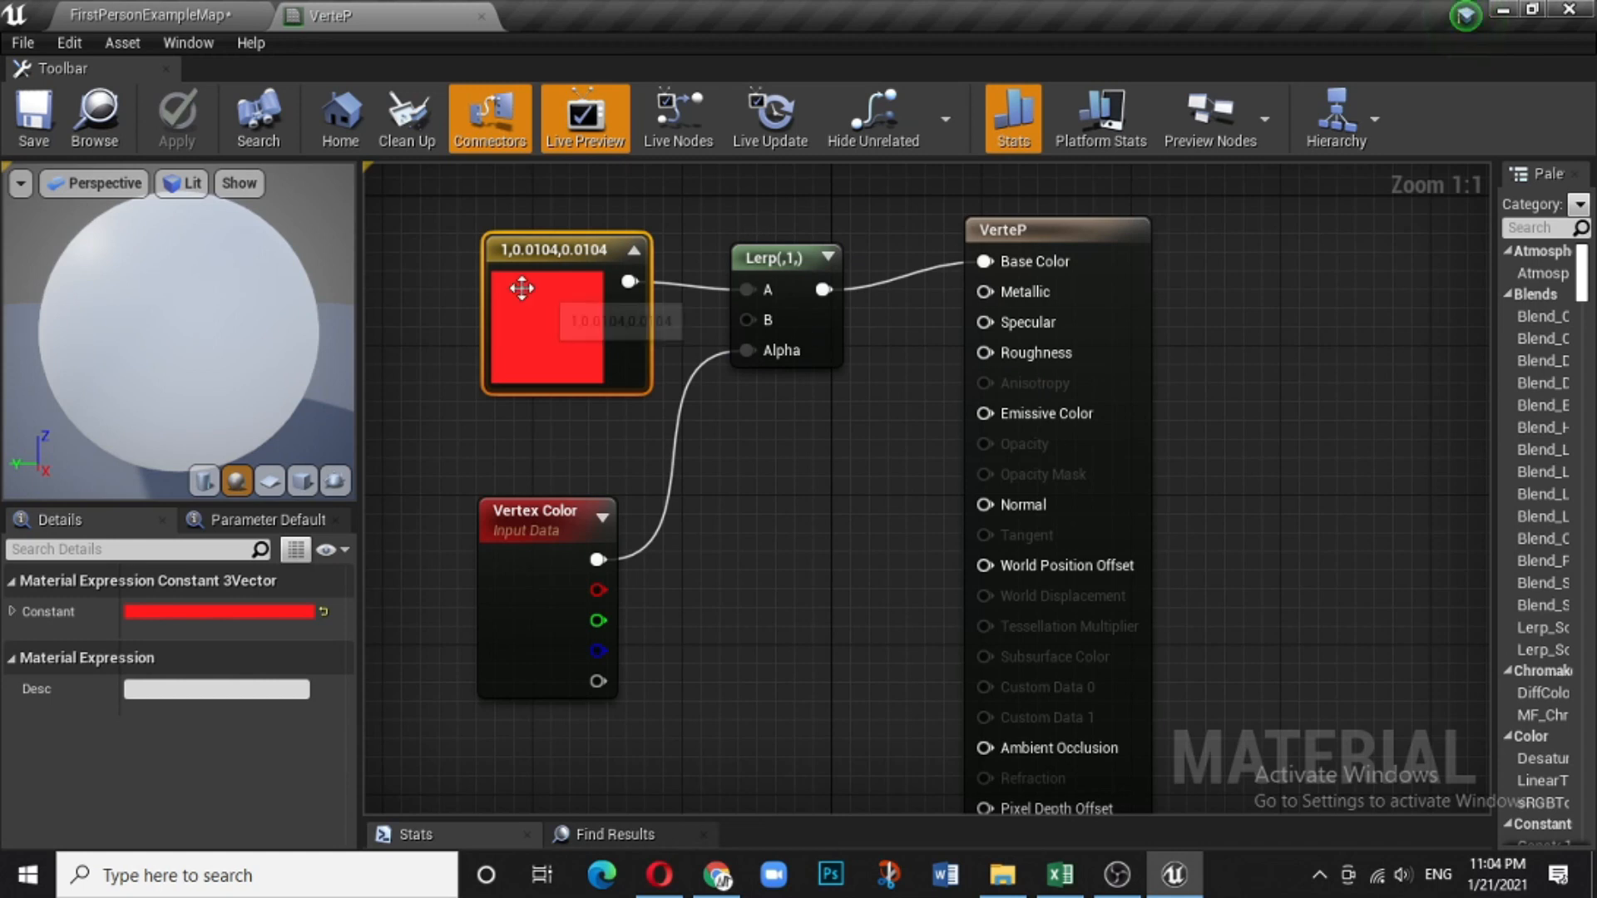
left_click(147, 14)
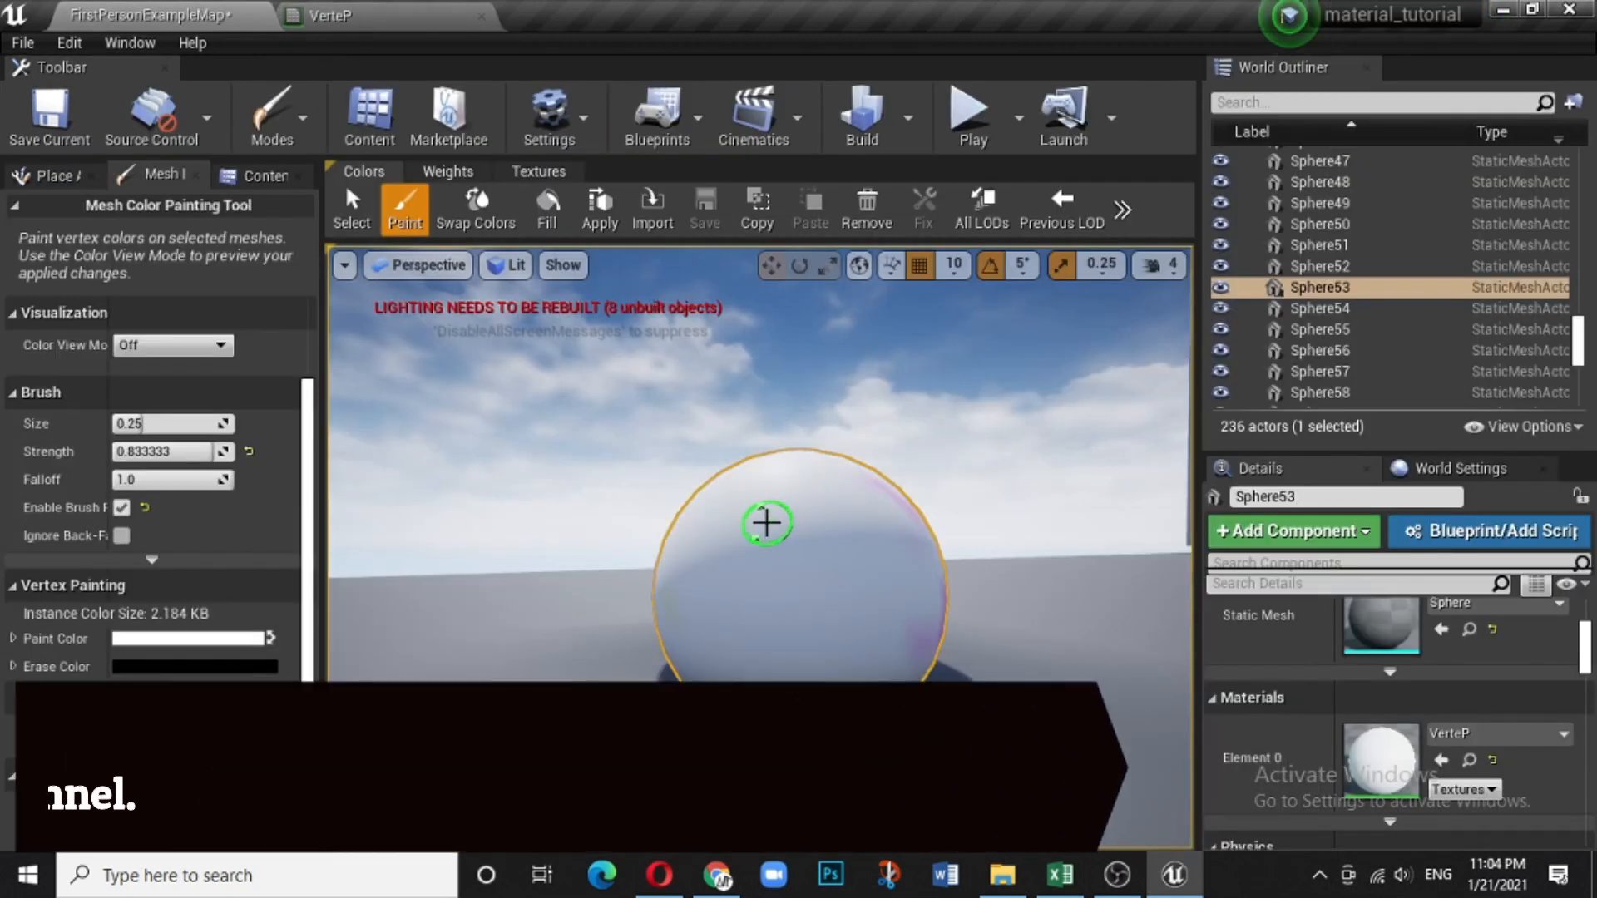
mouse_move(745, 577)
left_mouse_down()
mouse_move(826, 570)
mouse_move(781, 552)
mouse_move(829, 601)
mouse_move(863, 577)
mouse_move(840, 565)
left_mouse_up()
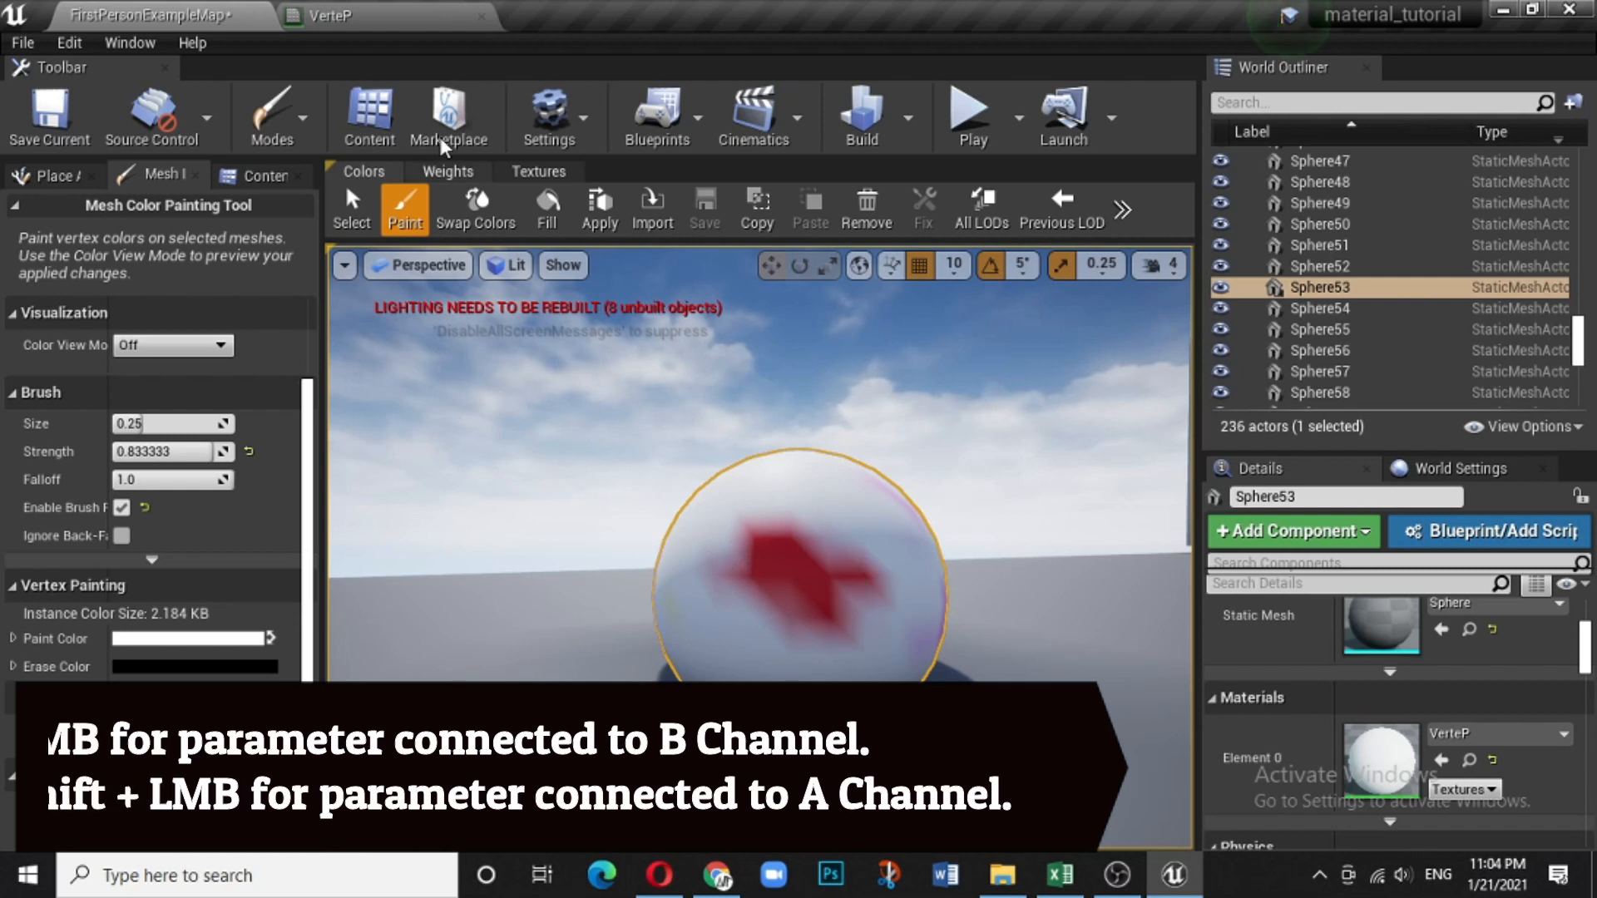
left_click(360, 15)
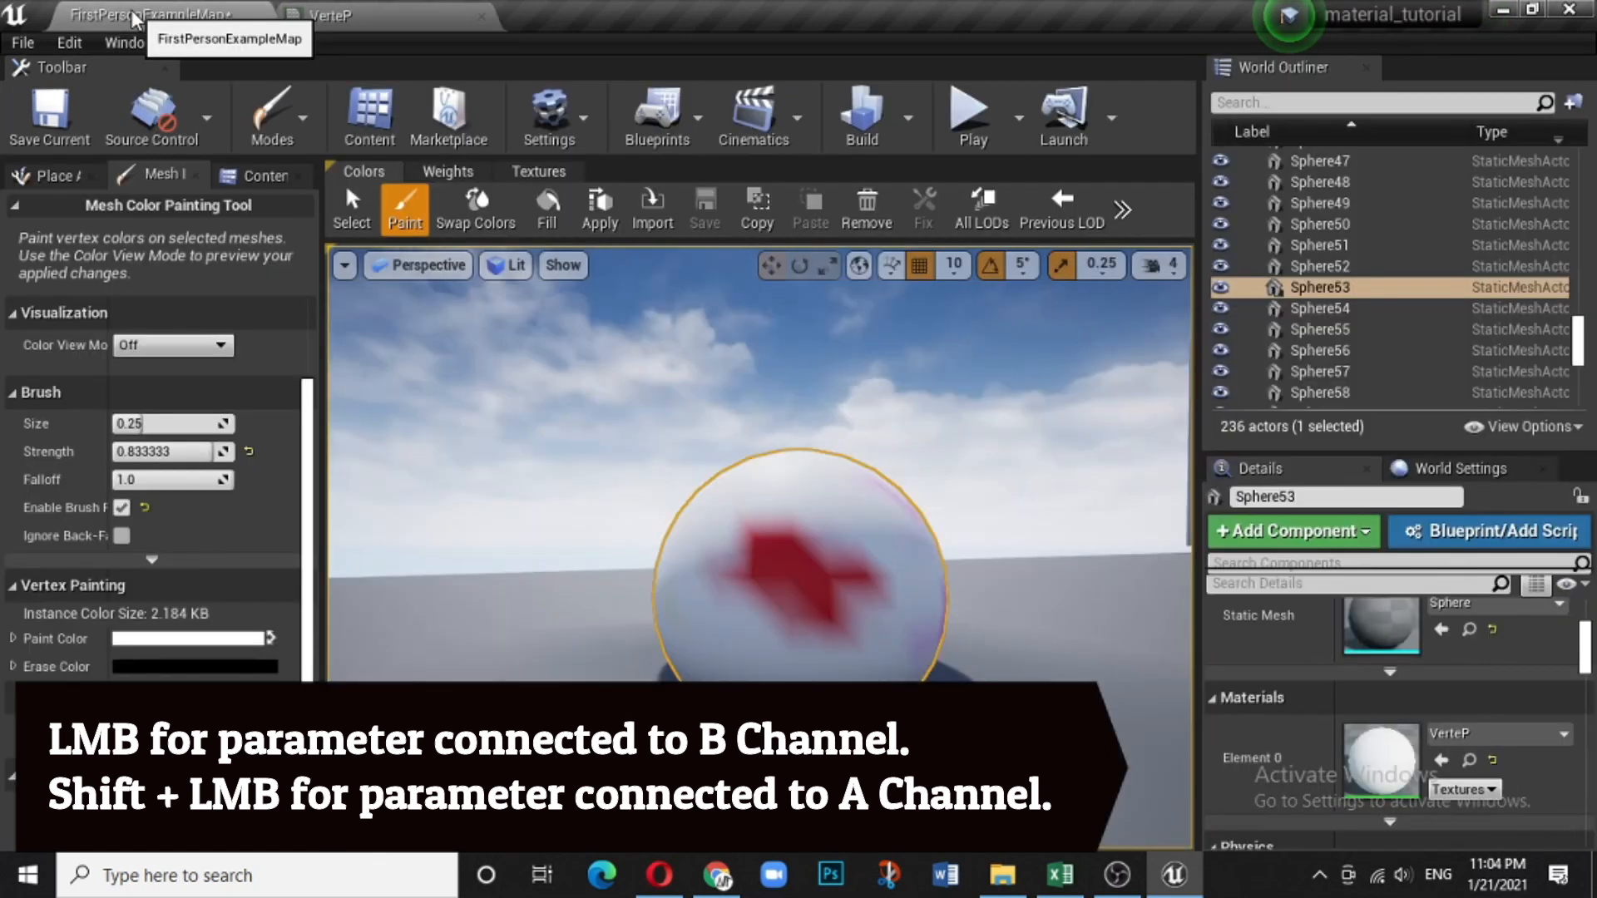
left_click(133, 17)
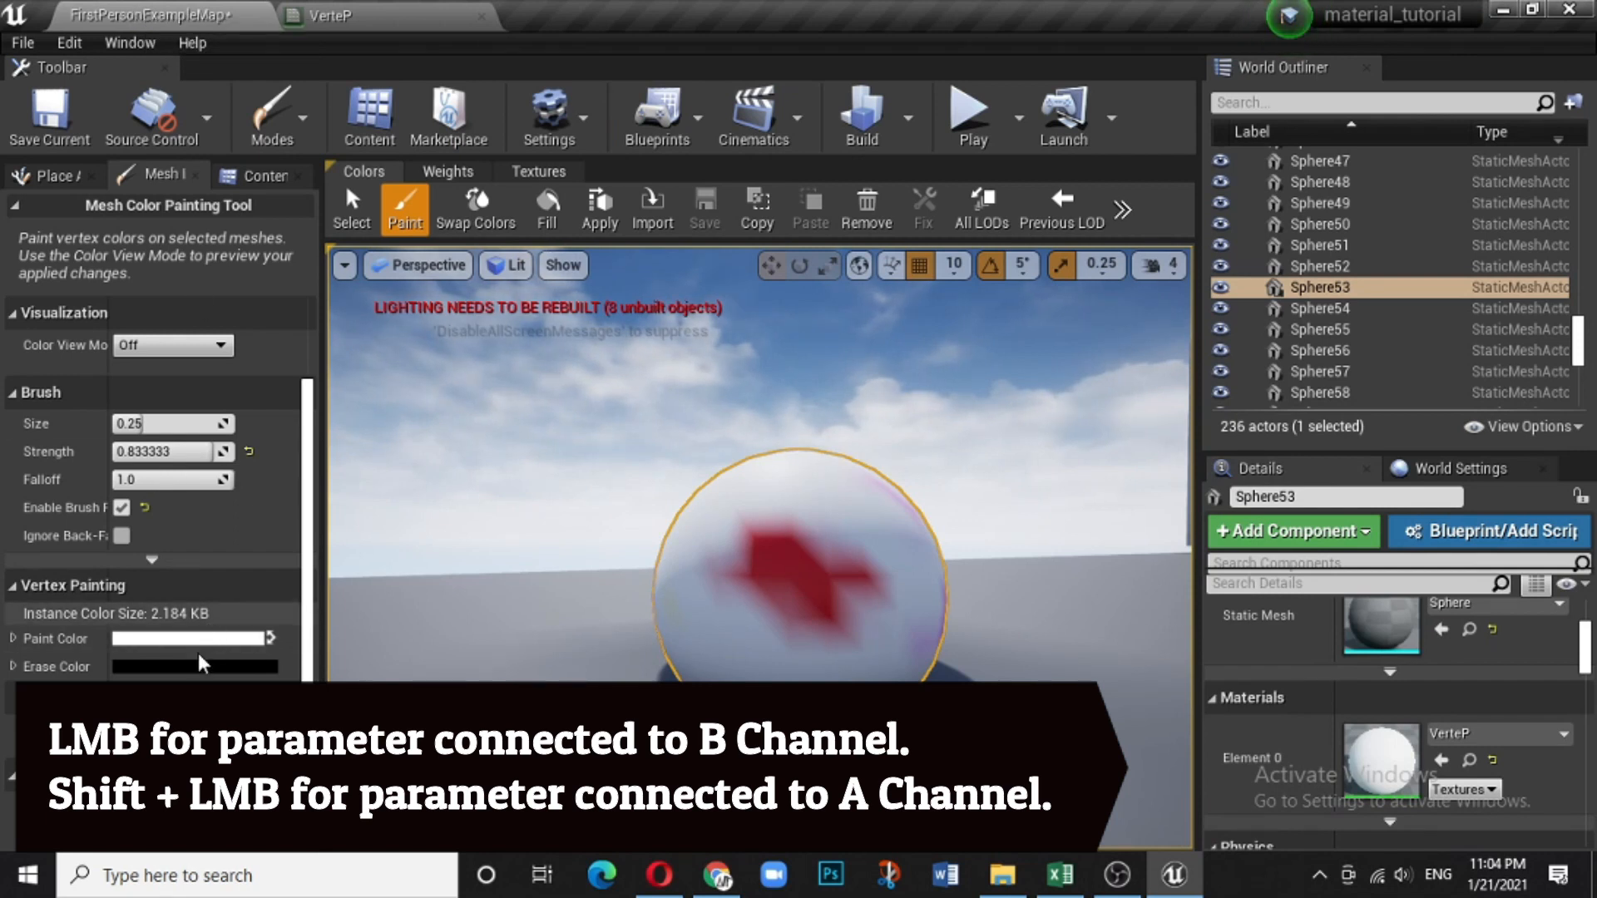
mouse_move(805, 648)
left_mouse_down()
mouse_move(838, 634)
mouse_move(759, 545)
mouse_move(796, 574)
mouse_move(902, 592)
left_mouse_up()
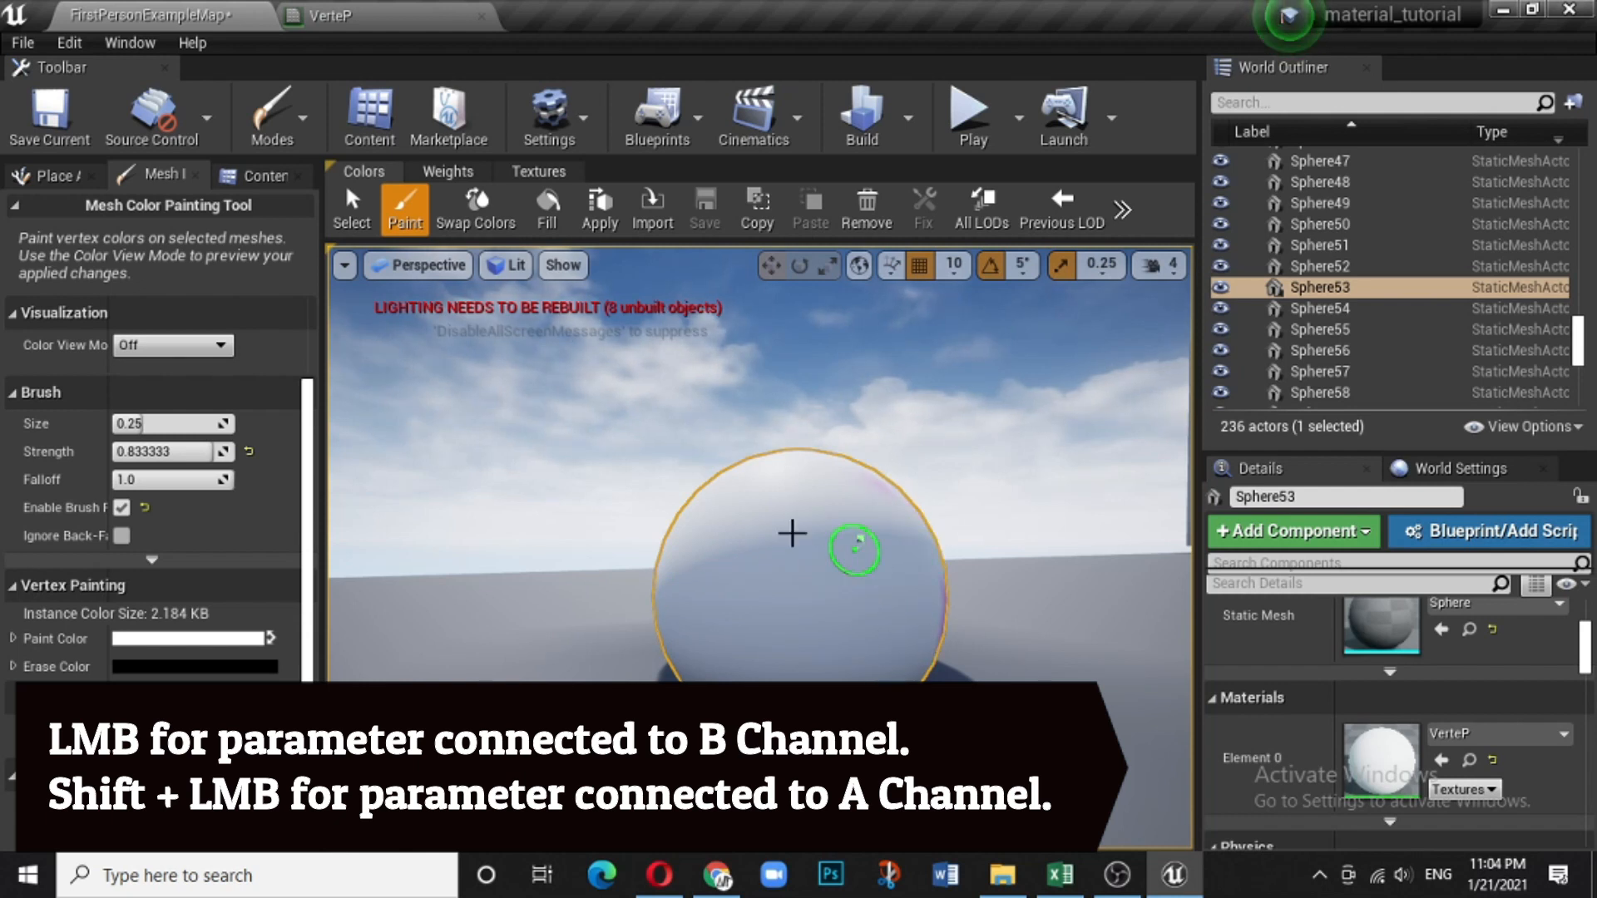
Add a second Constant3Vector node to the VerteP material and connect it to the Lerp node's B input.
left_click(391, 16)
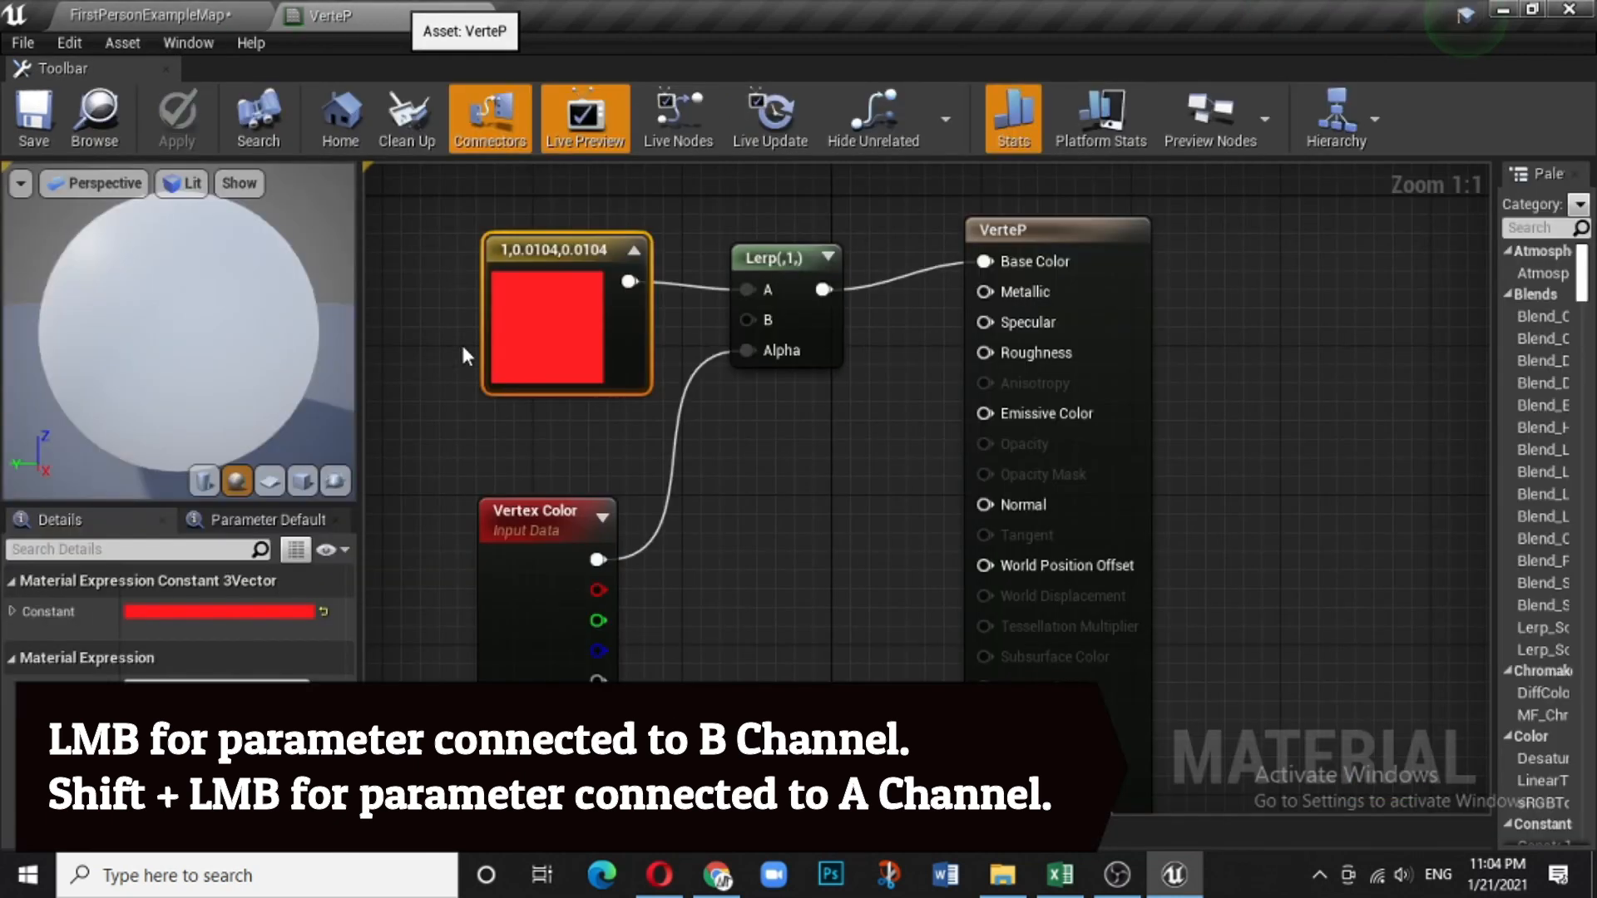
left_click(390, 380)
left_click(390, 380)
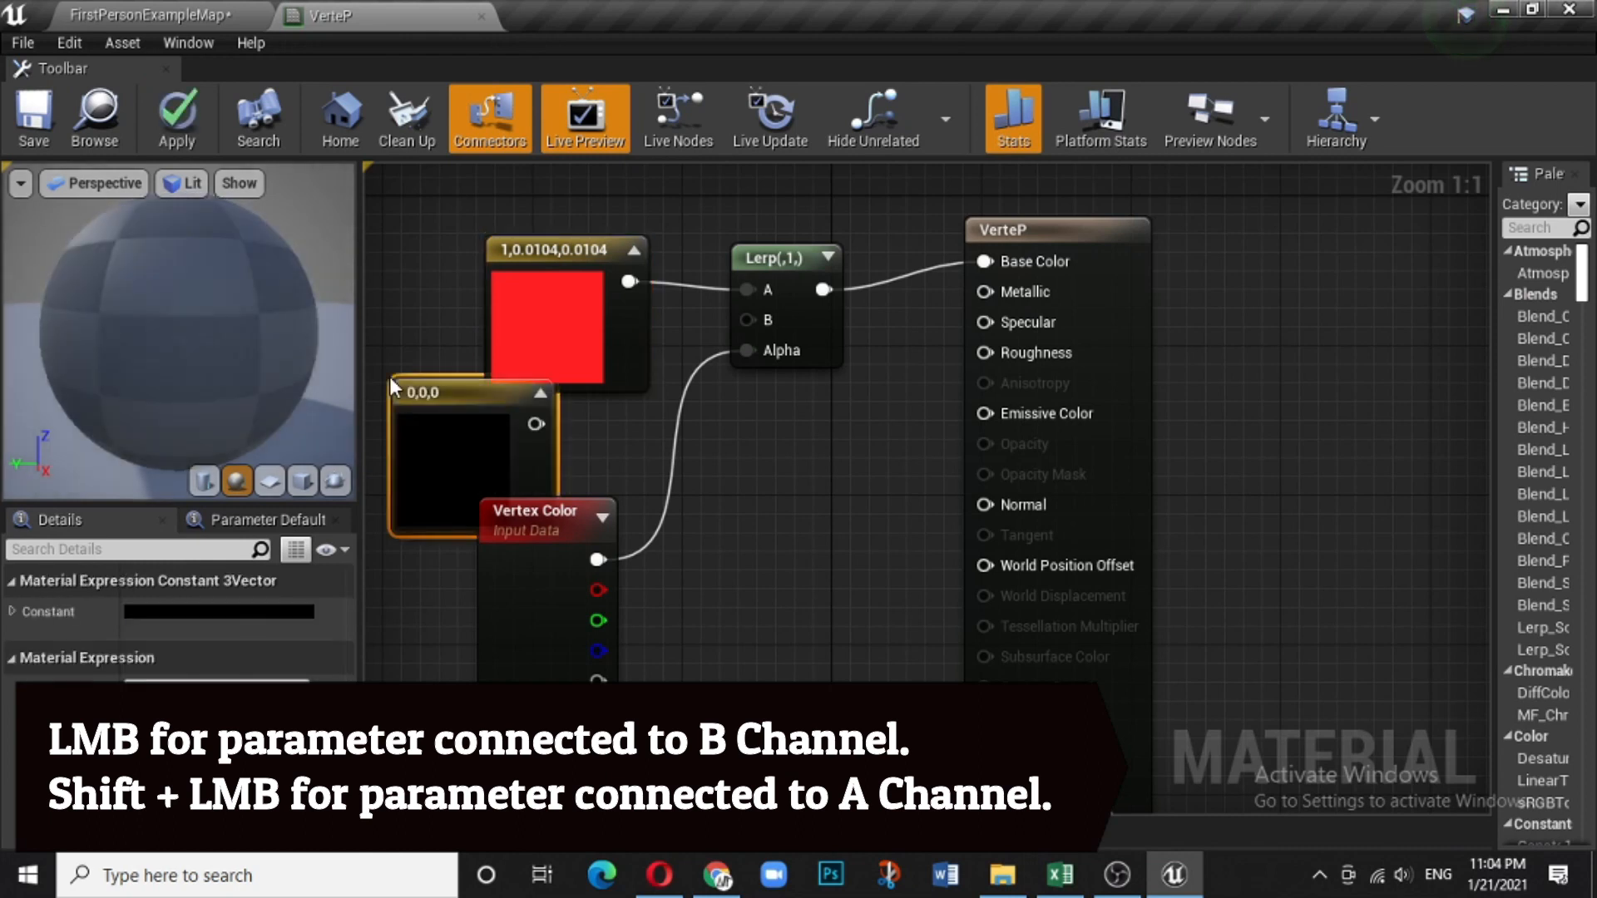
left_click_drag(532, 424, 761, 323)
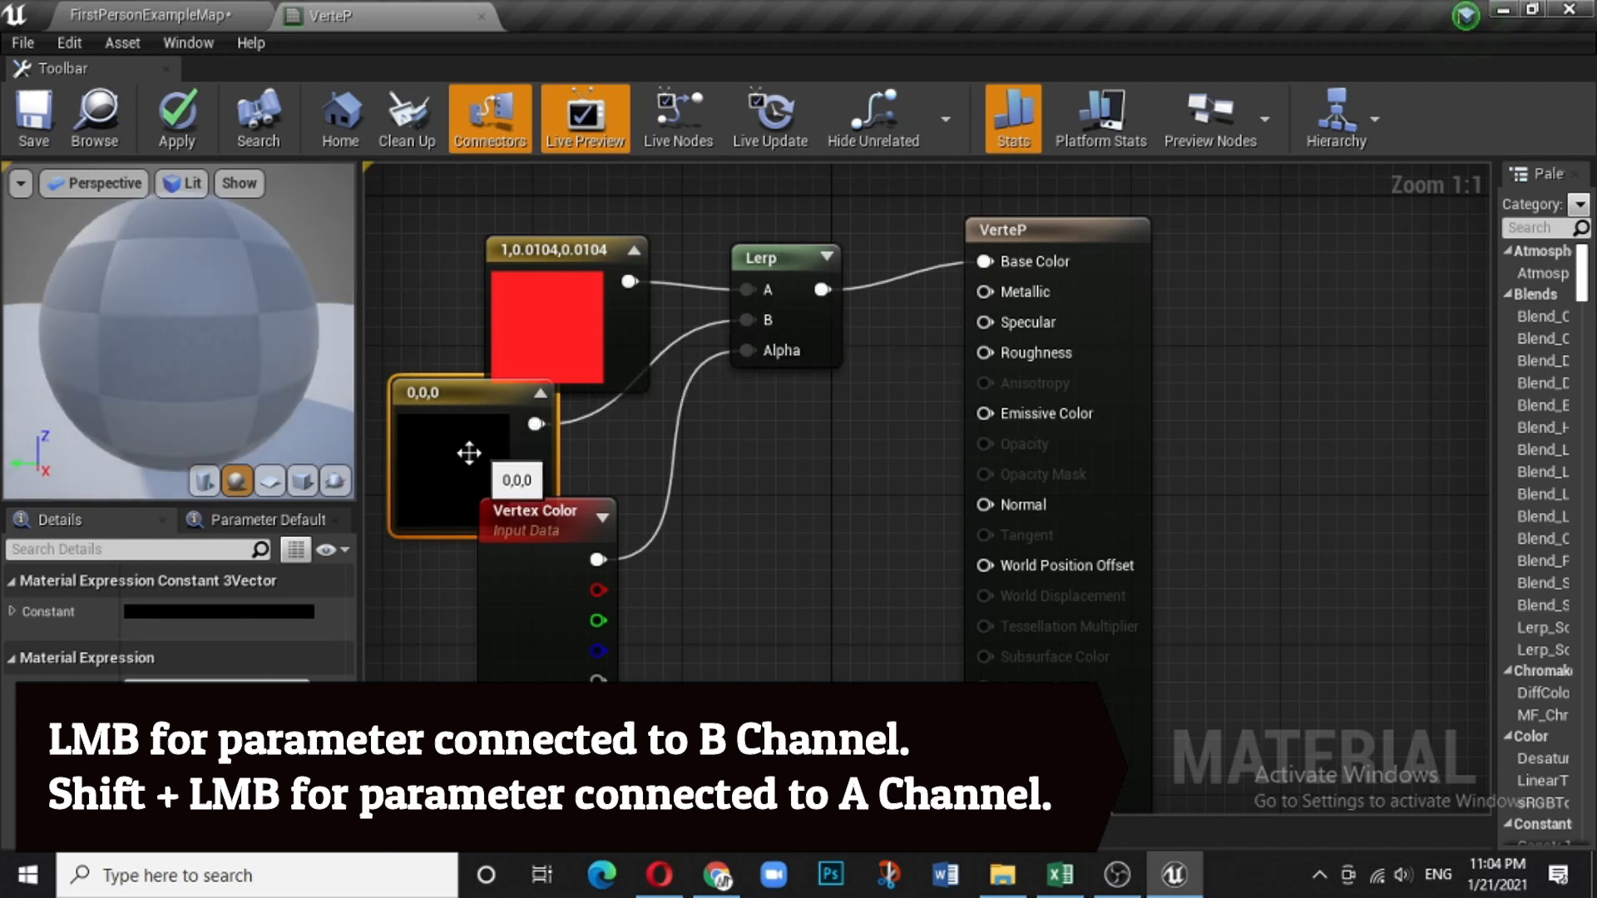
Set the second constant's color to dark blue (hex sRGB 00318900) with full saturation and a value of 0.25.
left_click(216, 610)
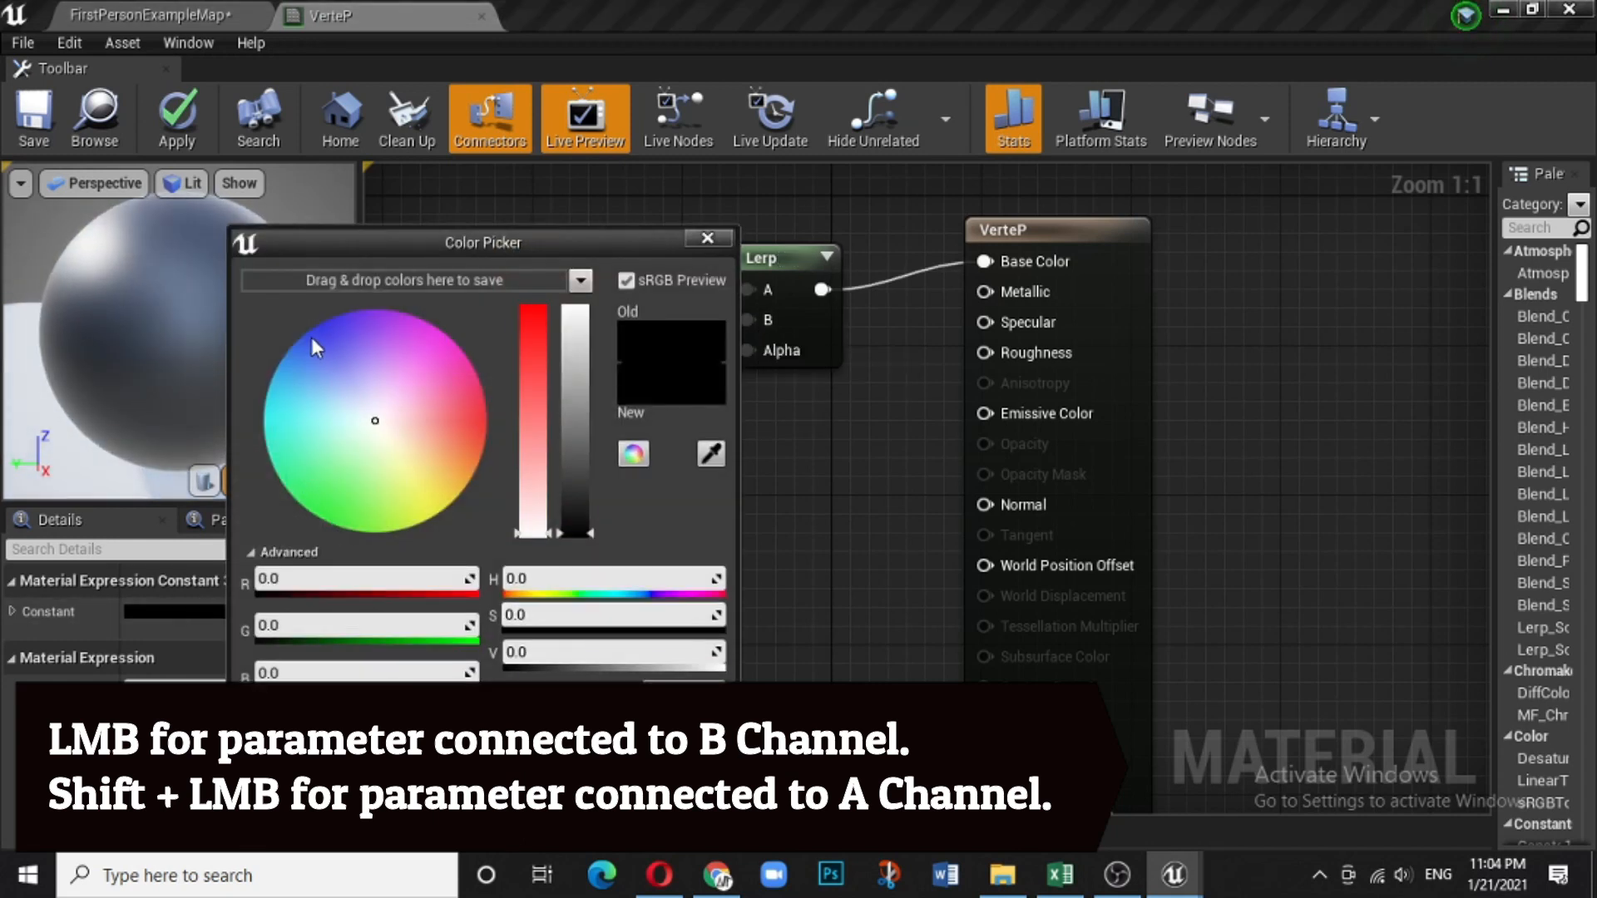
left_click(311, 337)
left_click_drag(595, 532, 601, 279)
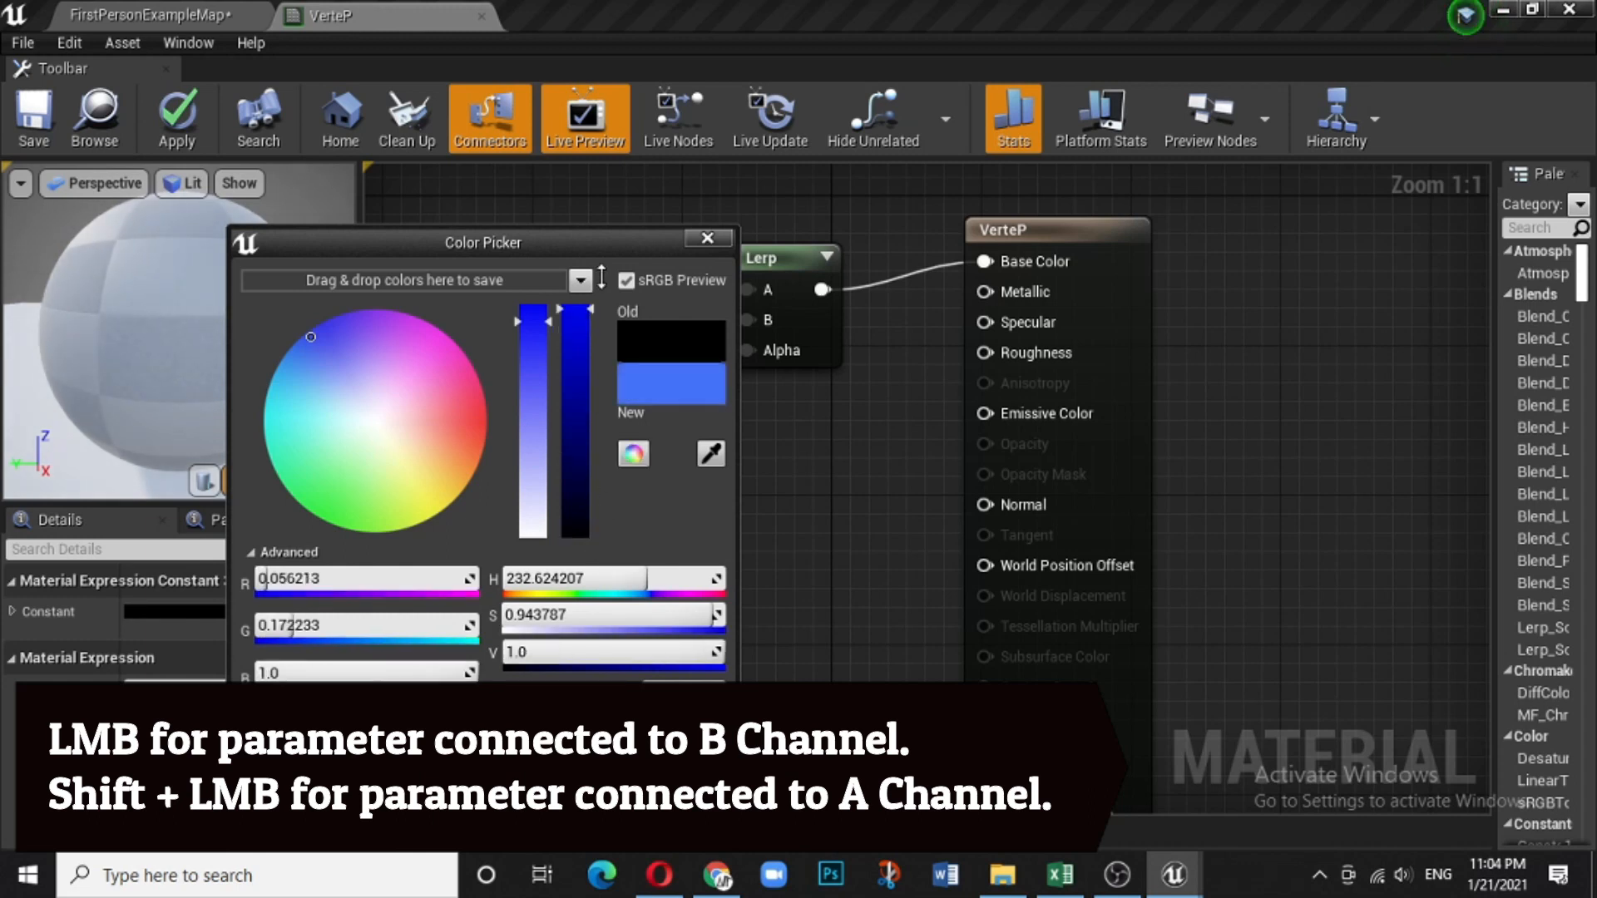
left_click(534, 310)
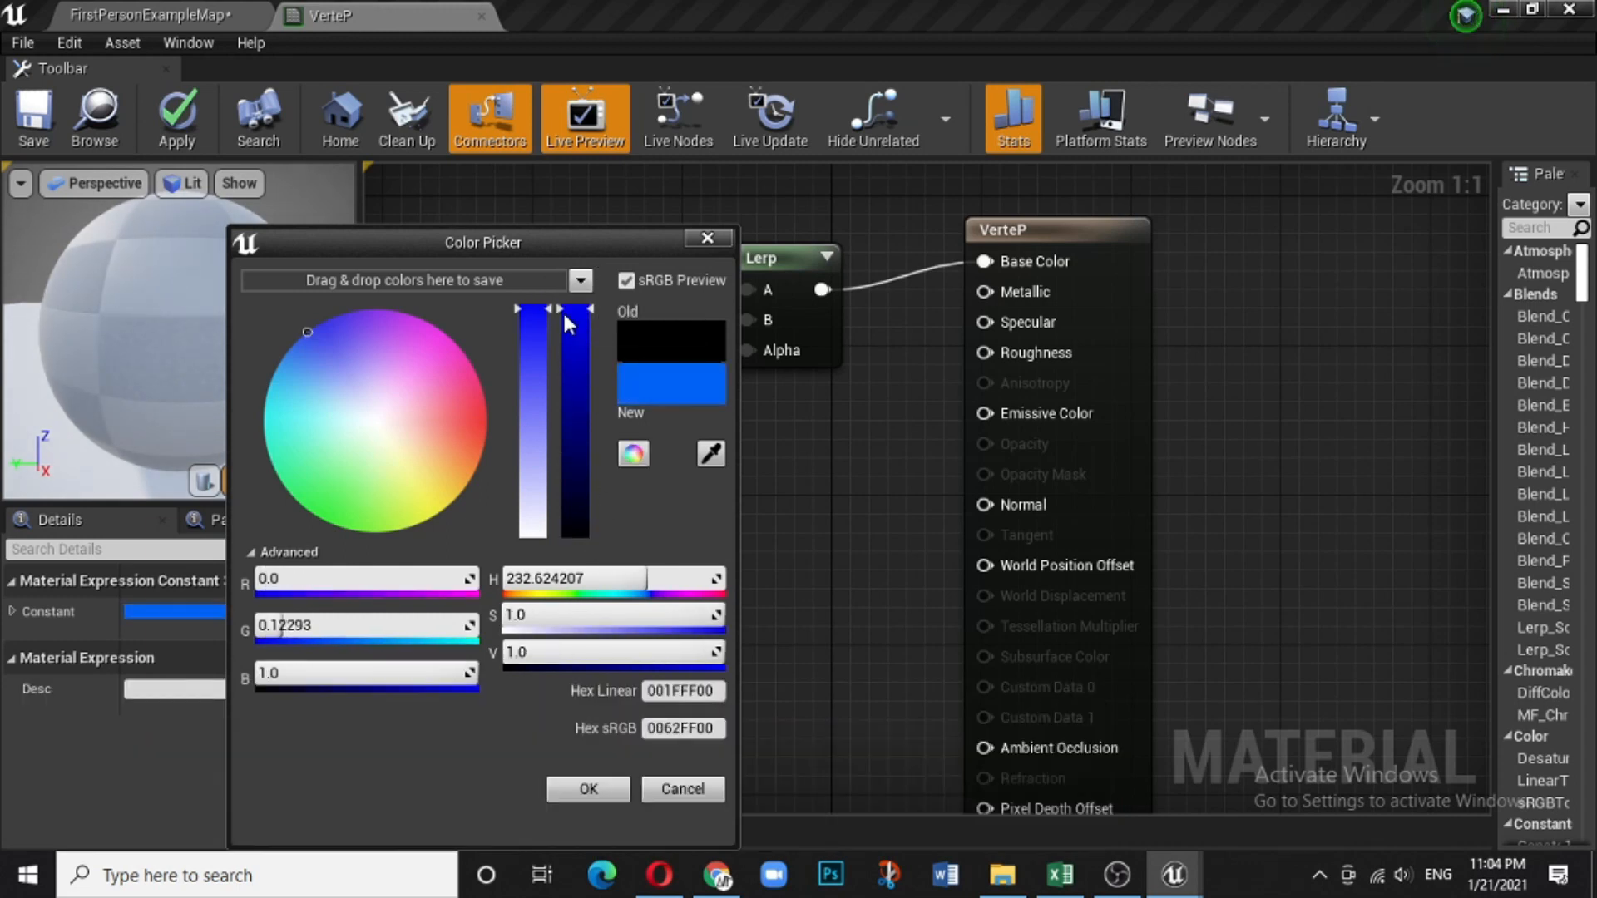
left_click_drag(592, 314, 592, 476)
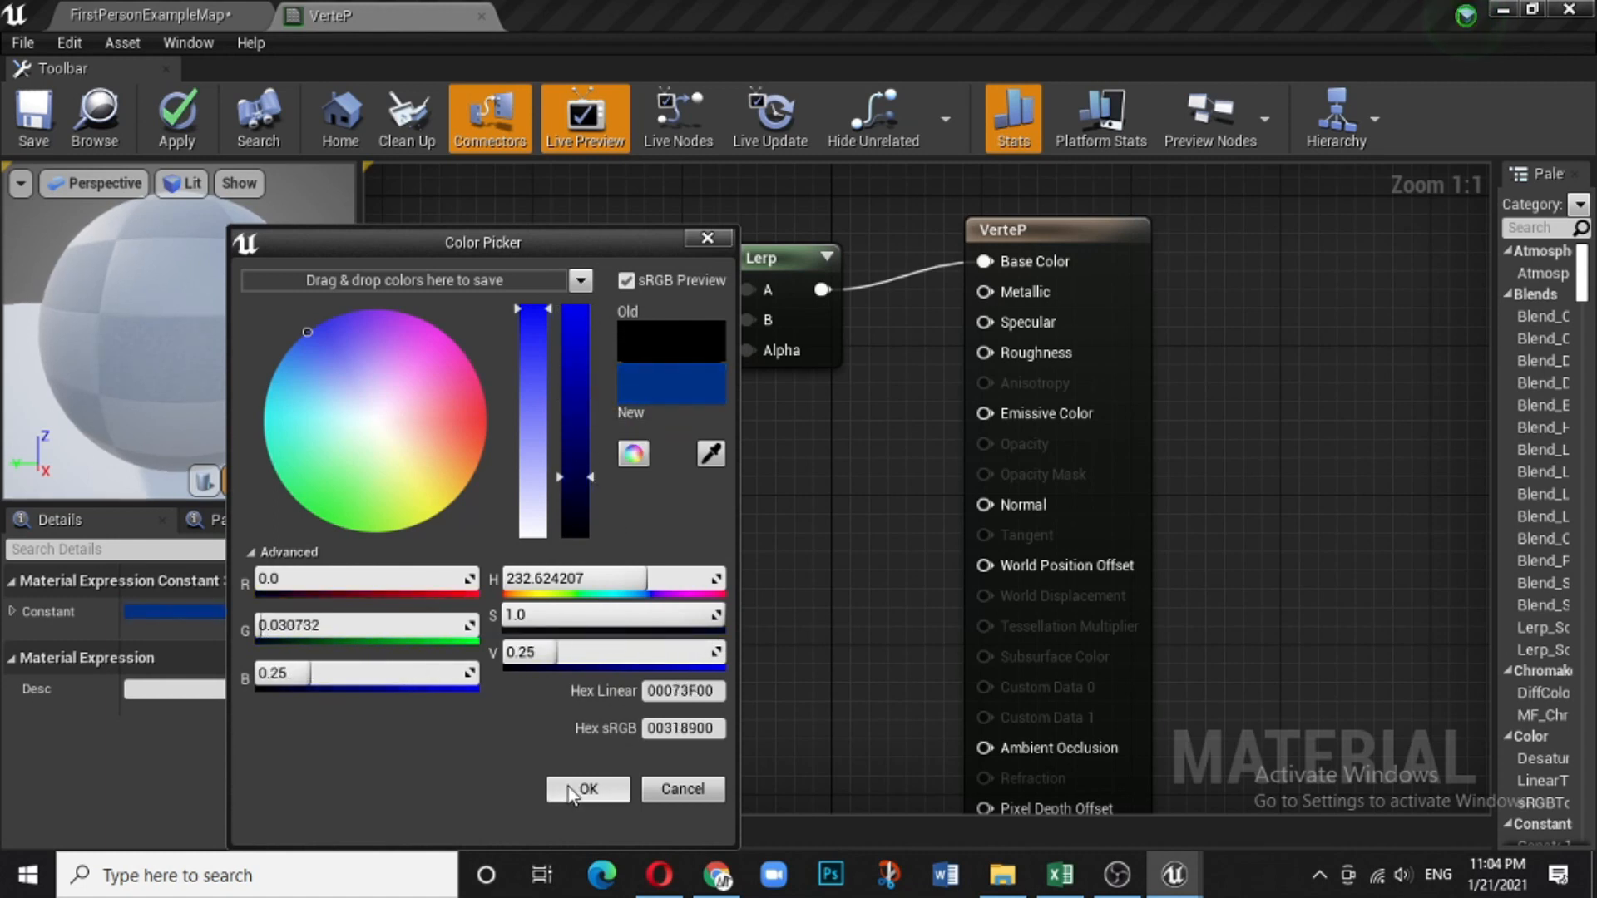
left_click(569, 787)
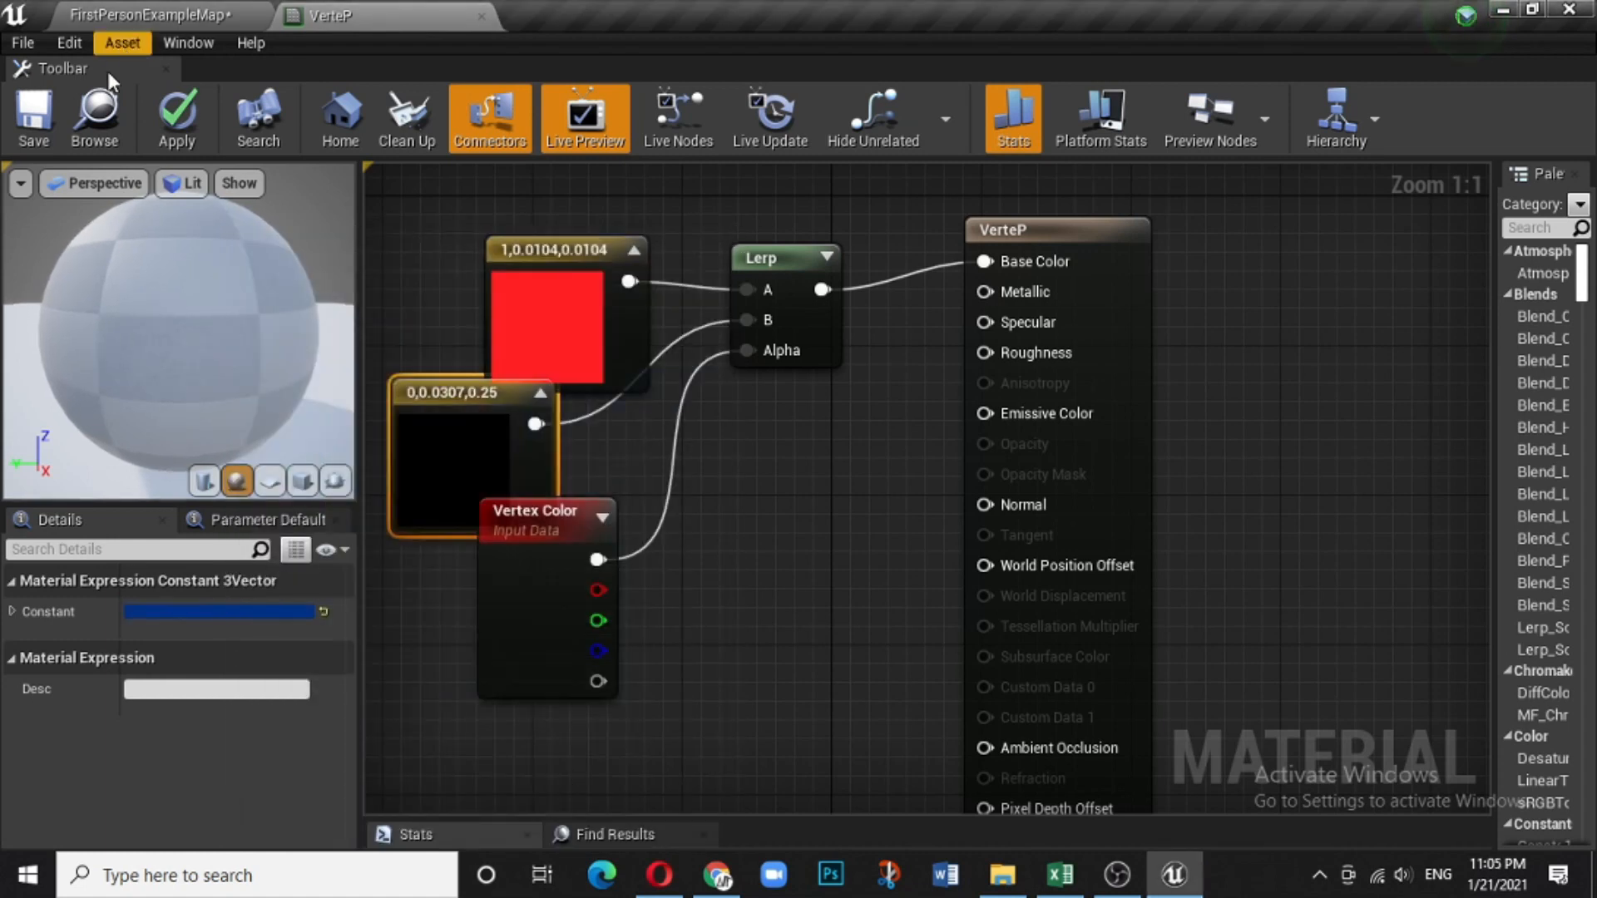
Save the VerteP material and return to the level with the sphere.
left_click(43, 117)
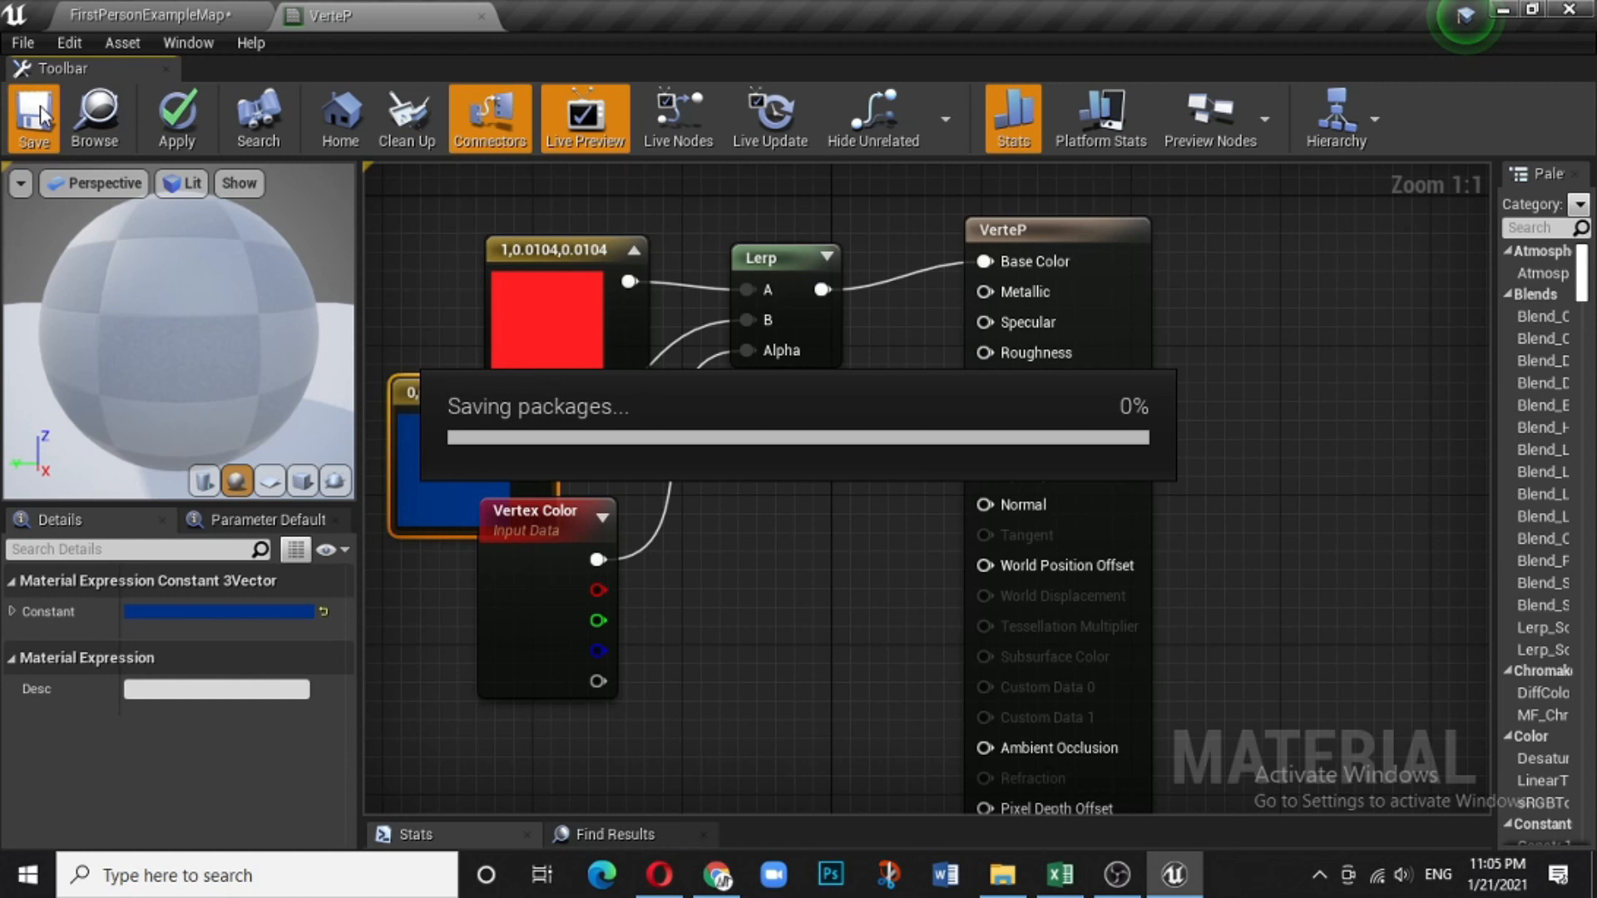
left_click(127, 14)
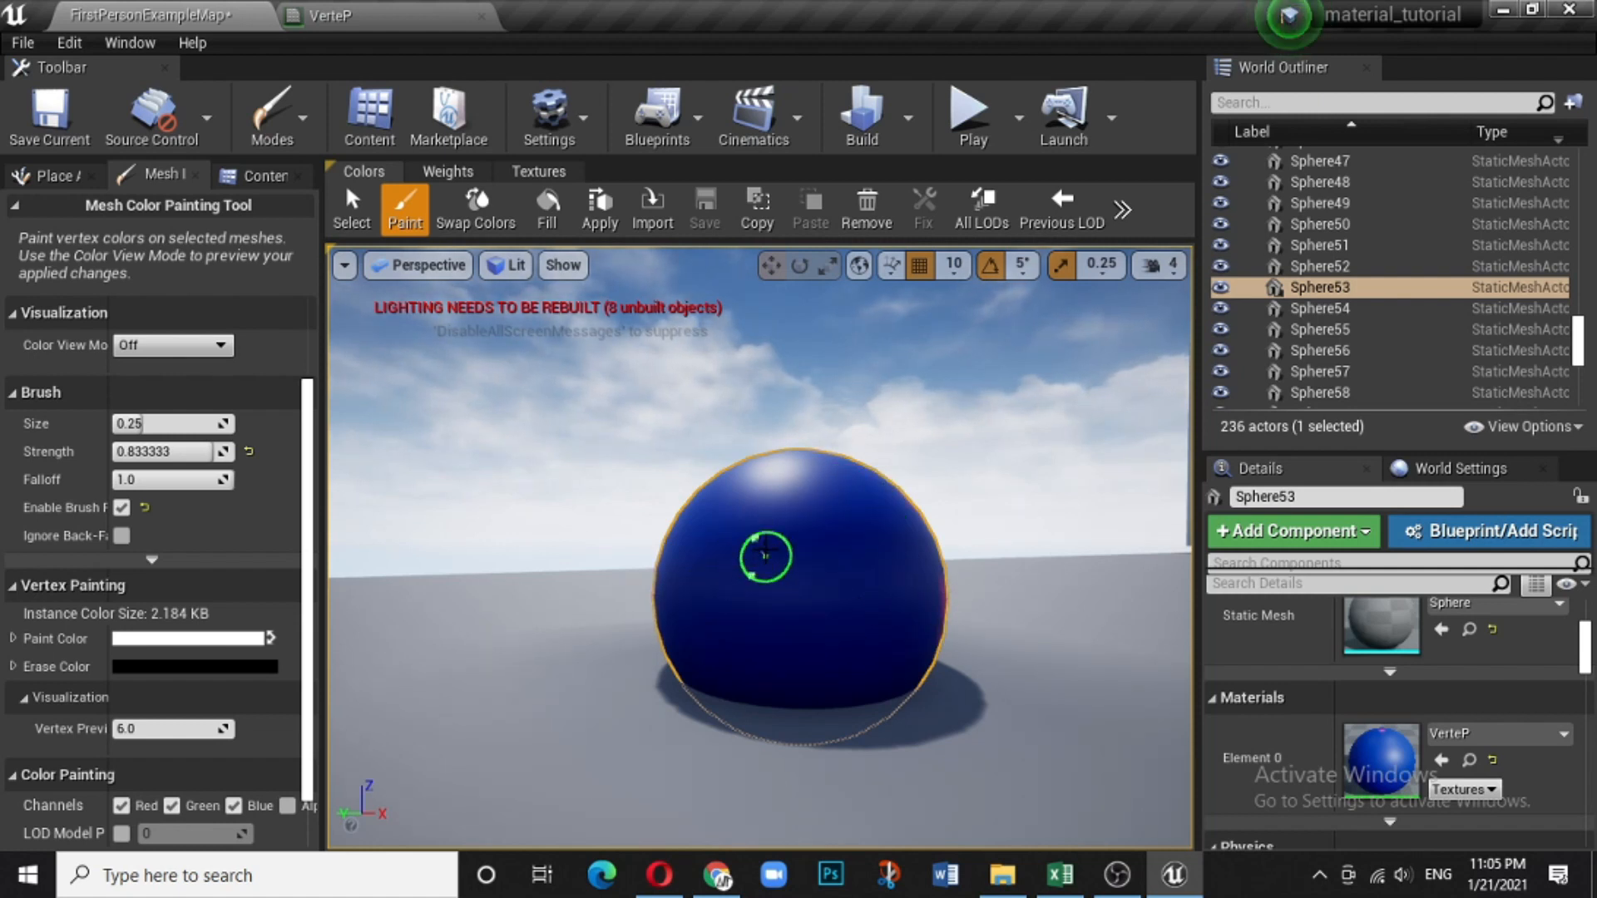
Erase vertex color across the sphere's front to expose the red, and paint the area back to blue.
mouse_move(764, 549)
left_mouse_down()
mouse_move(741, 581)
mouse_move(878, 579)
mouse_move(773, 509)
mouse_move(819, 502)
mouse_move(857, 557)
mouse_move(803, 629)
left_mouse_up()
mouse_move(752, 535)
left_mouse_down()
mouse_move(756, 502)
mouse_move(816, 641)
mouse_move(845, 538)
mouse_move(690, 610)
mouse_move(903, 637)
left_mouse_up()
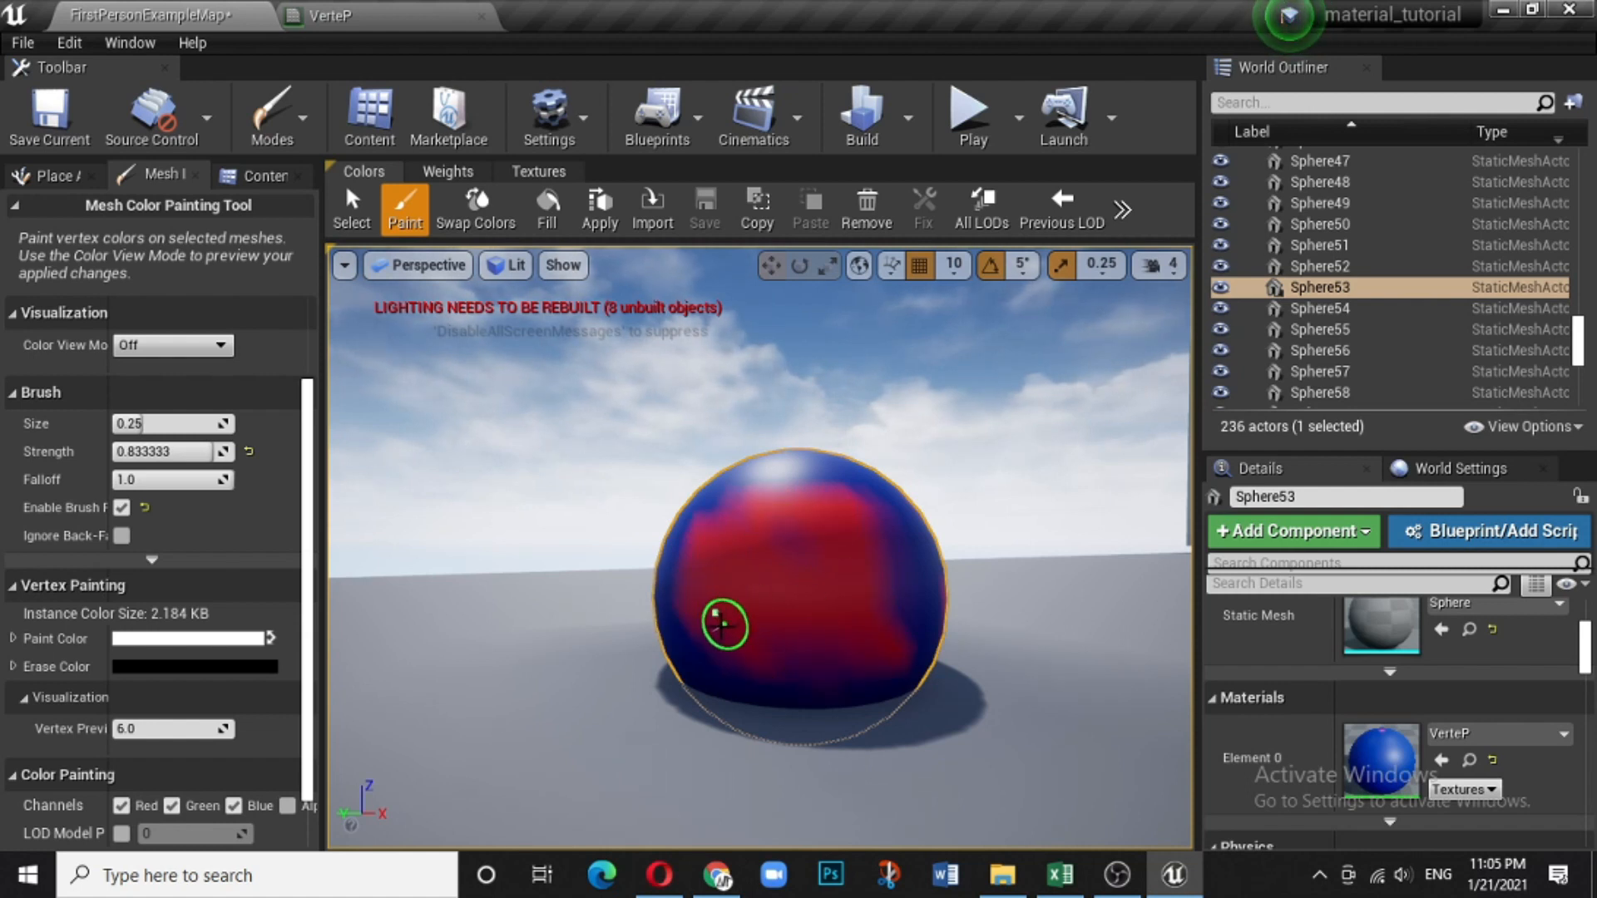
mouse_move(726, 620)
left_mouse_down()
mouse_move(805, 552)
mouse_move(793, 590)
mouse_move(867, 561)
mouse_move(861, 532)
mouse_move(748, 508)
mouse_move(796, 513)
mouse_move(722, 528)
left_mouse_up()
mouse_move(680, 599)
left_mouse_down()
mouse_move(813, 588)
mouse_move(869, 667)
mouse_move(822, 614)
mouse_move(909, 630)
left_mouse_up()
mouse_move(815, 561)
left_mouse_down()
mouse_move(862, 588)
mouse_move(895, 563)
left_mouse_up()
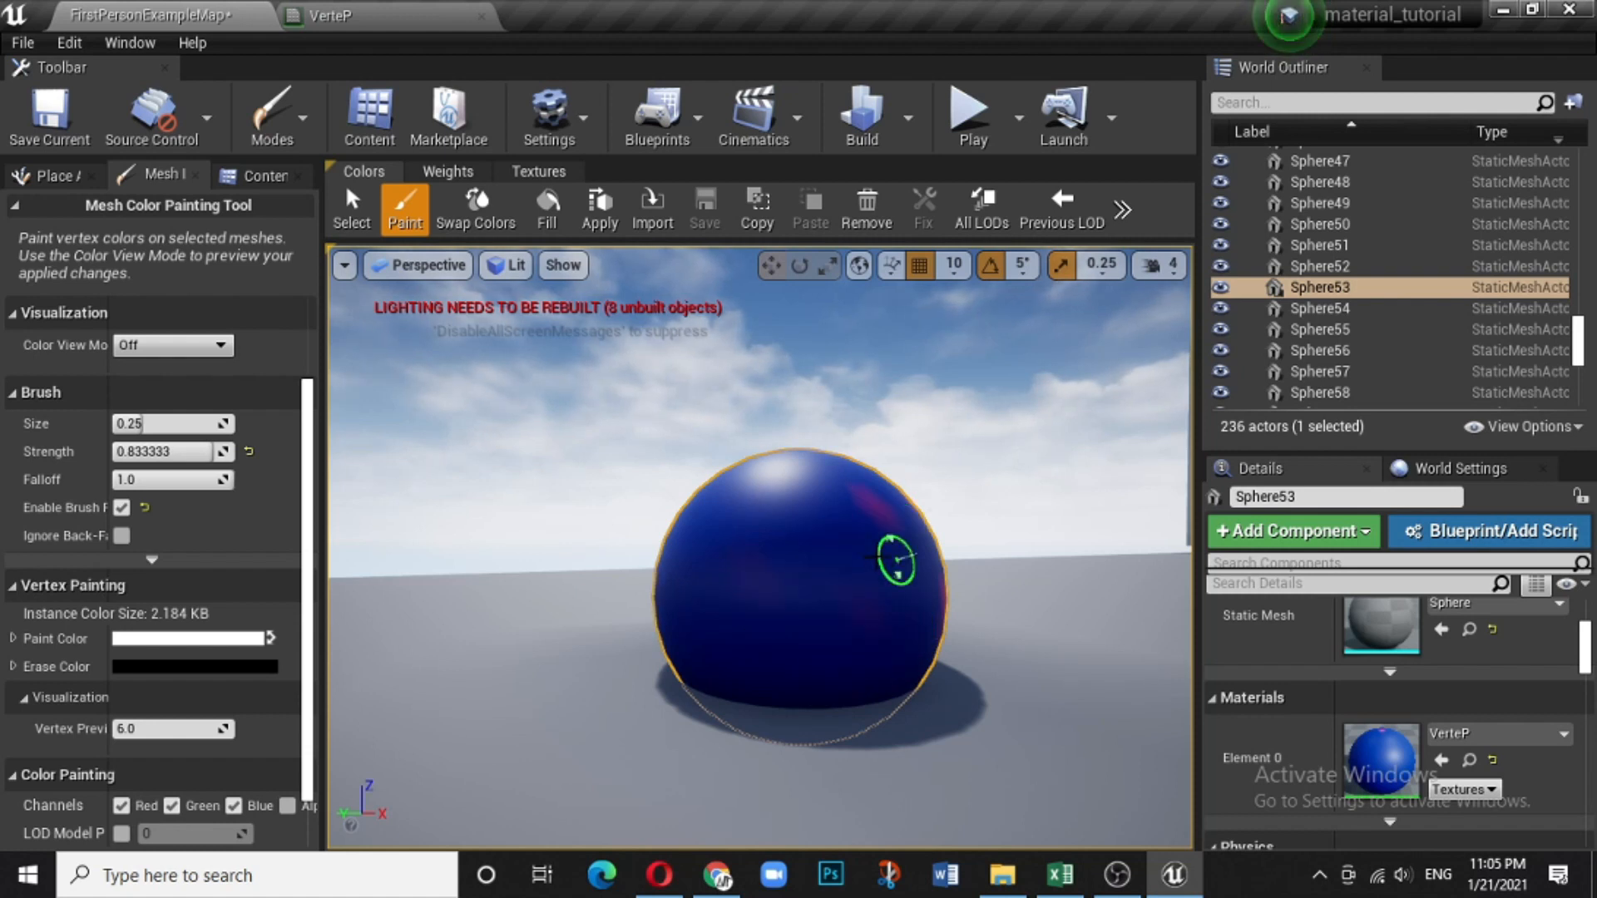
Rearrange the VerteP material graph so the blue constant, Vertex Color and Lerp nodes no longer overlap.
left_click(399, 17)
left_click_drag(532, 526, 636, 625)
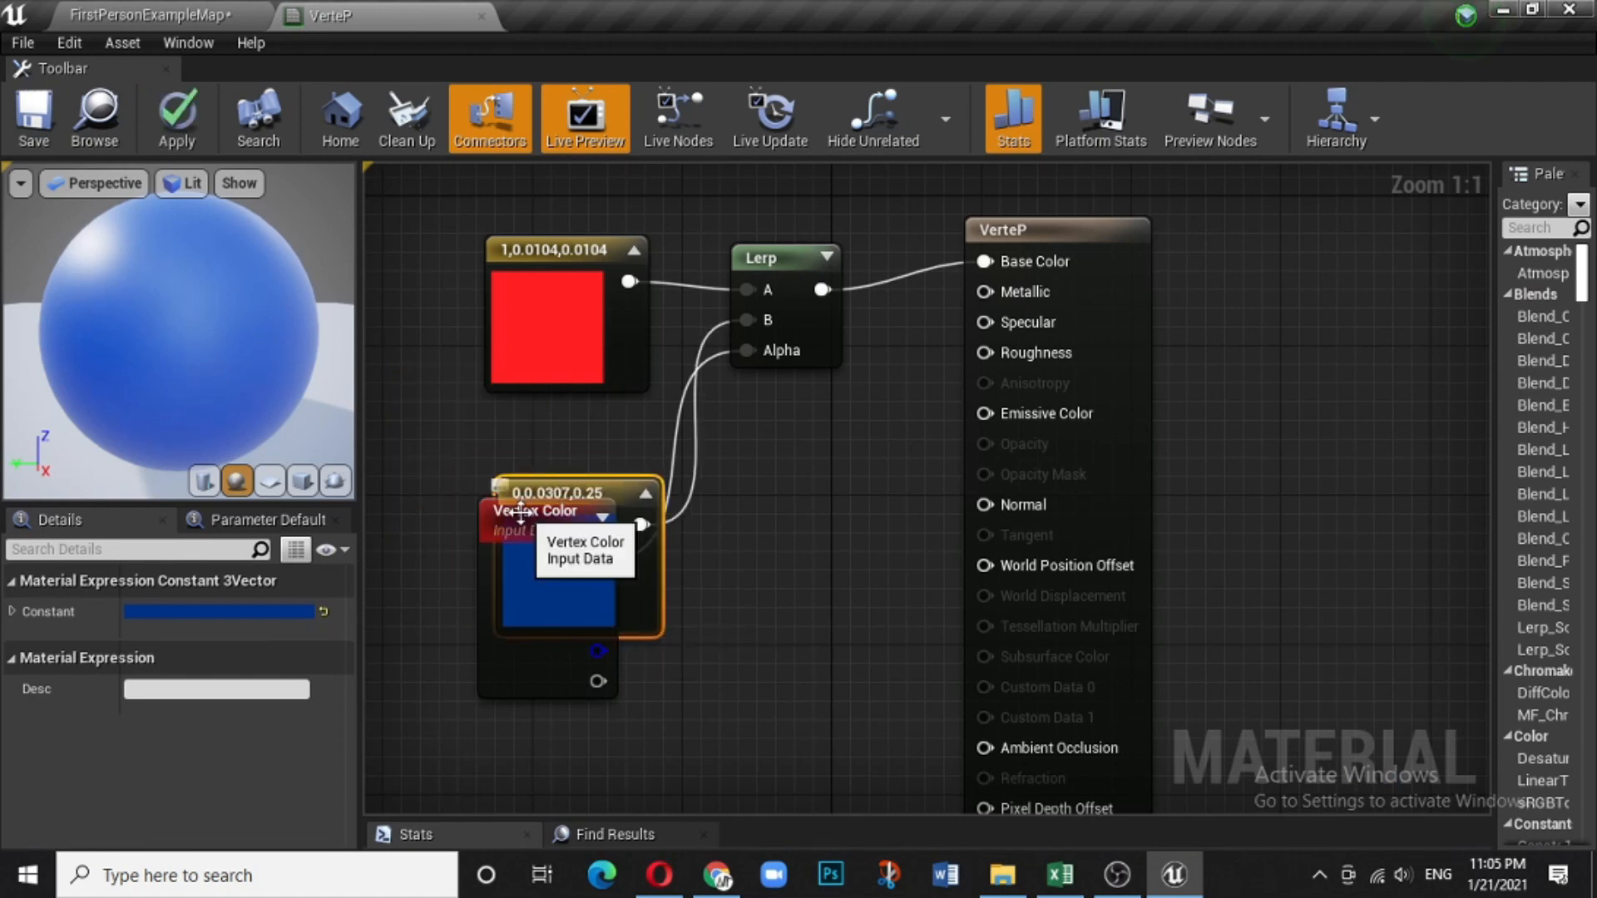
left_click_drag(577, 491, 466, 433)
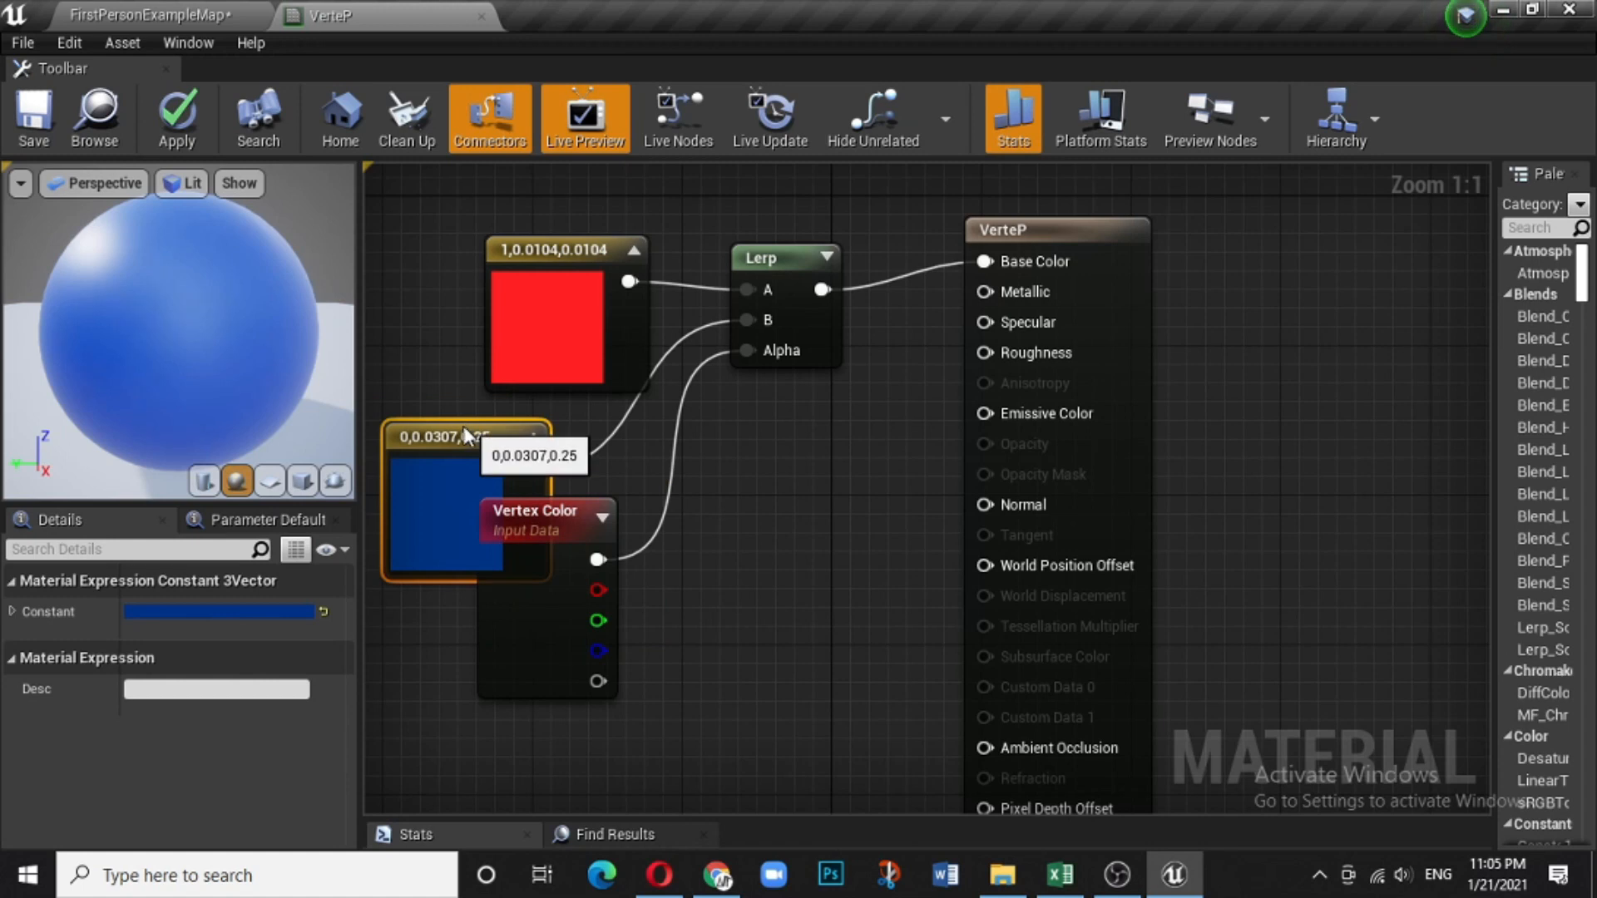
left_click_drag(567, 508, 676, 581)
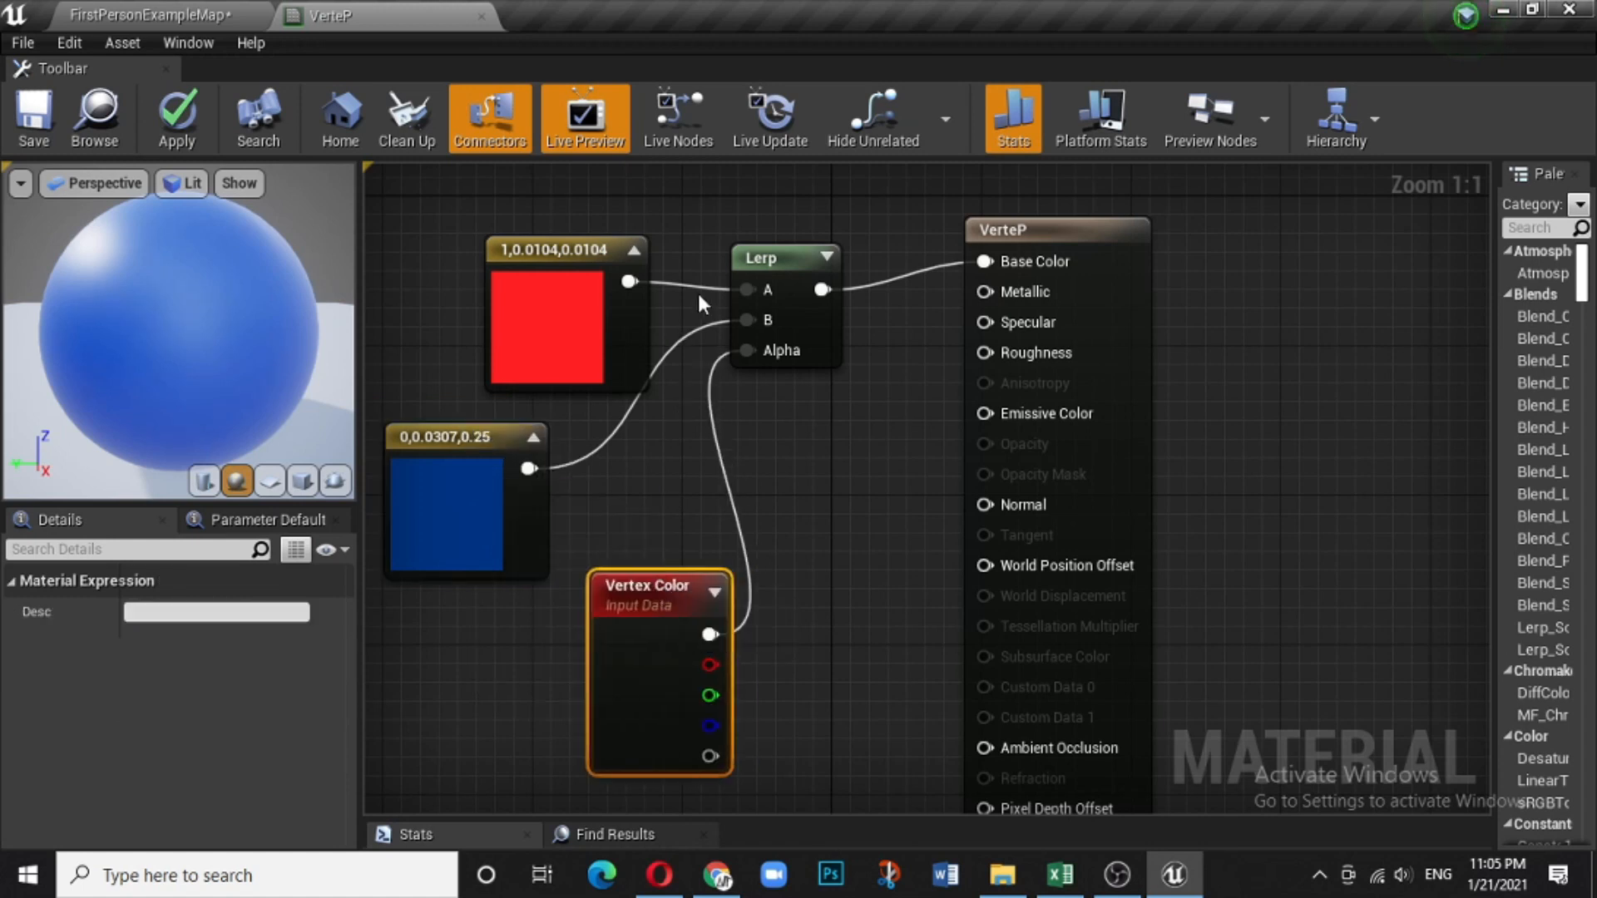
left_click_drag(783, 248, 832, 350)
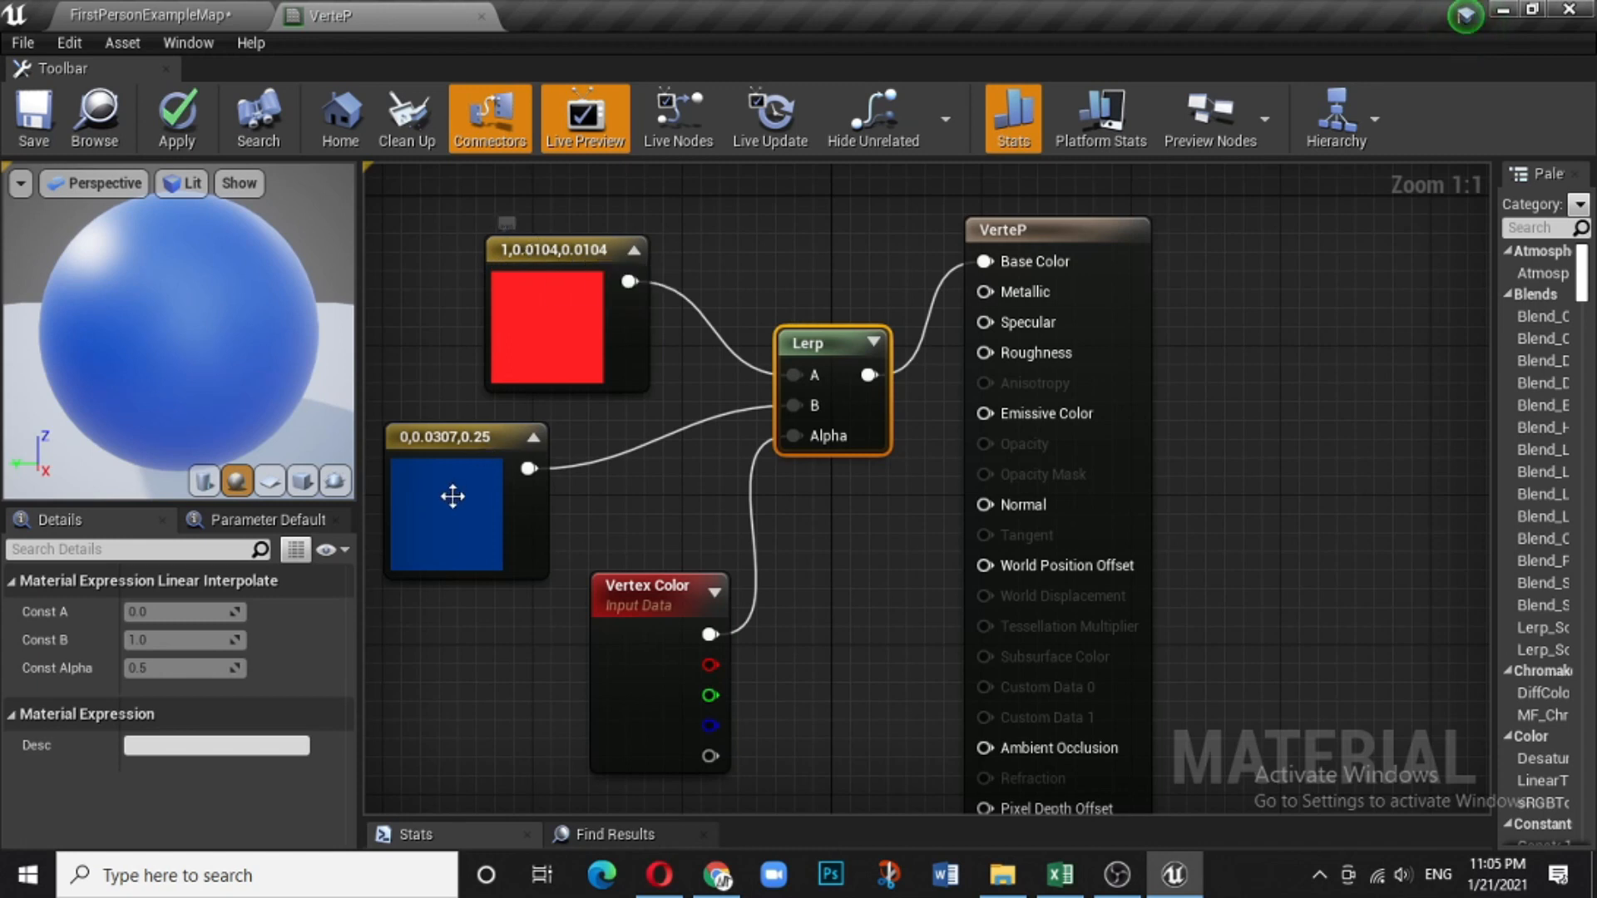
Replace the red constant with a Texture Sample node and connect its RGB output to the Lerp node's A input.
left_click(578, 249)
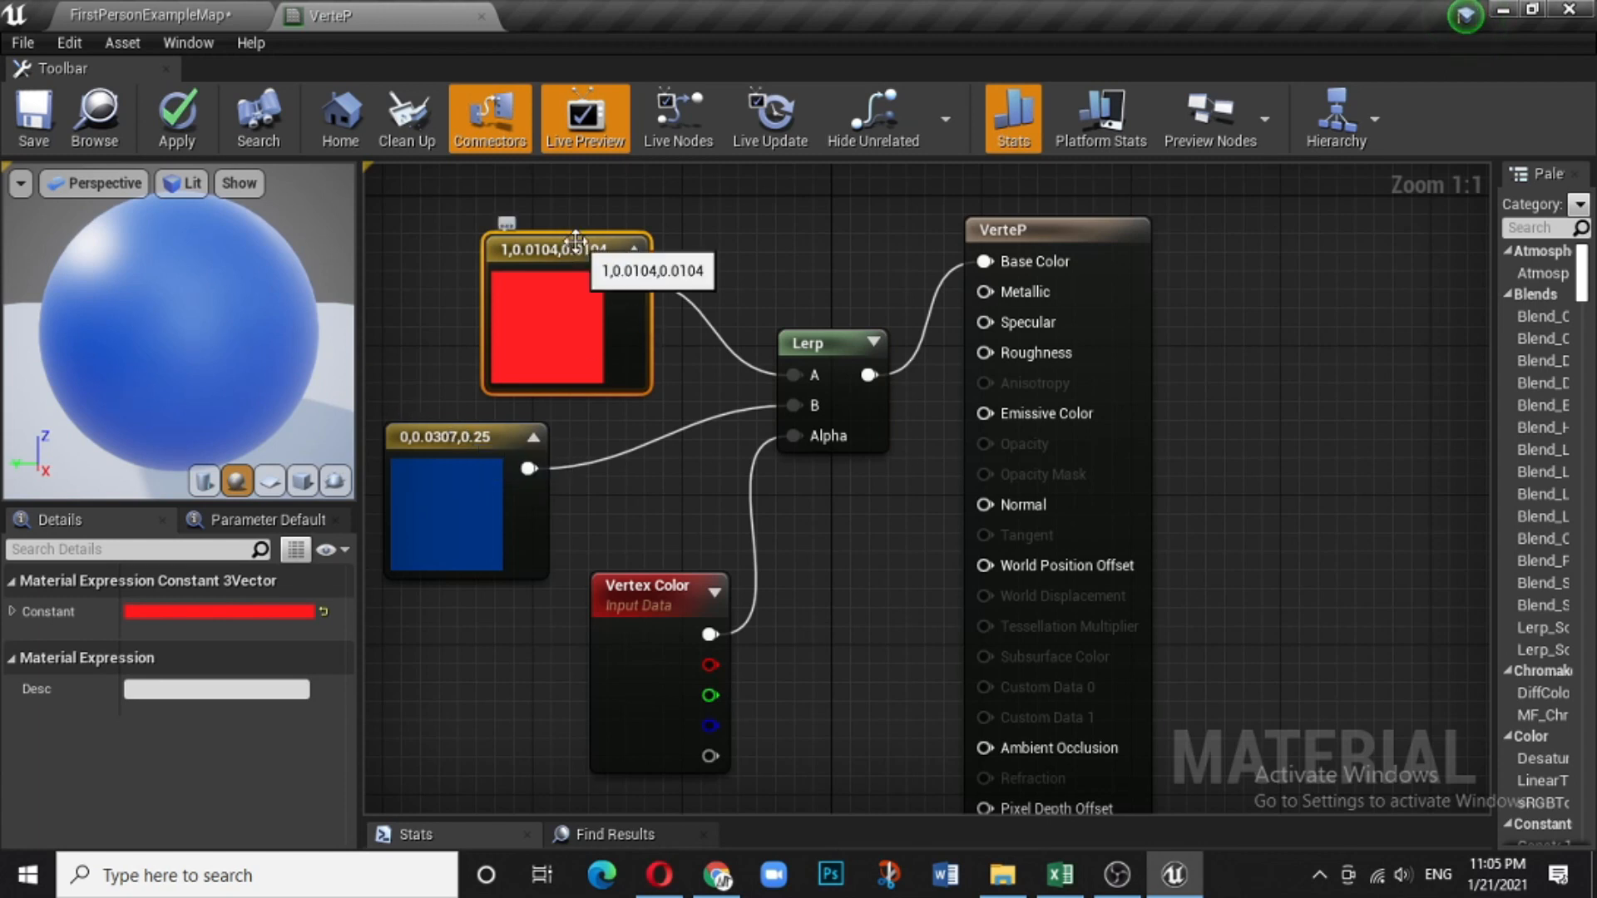
key("Delete")
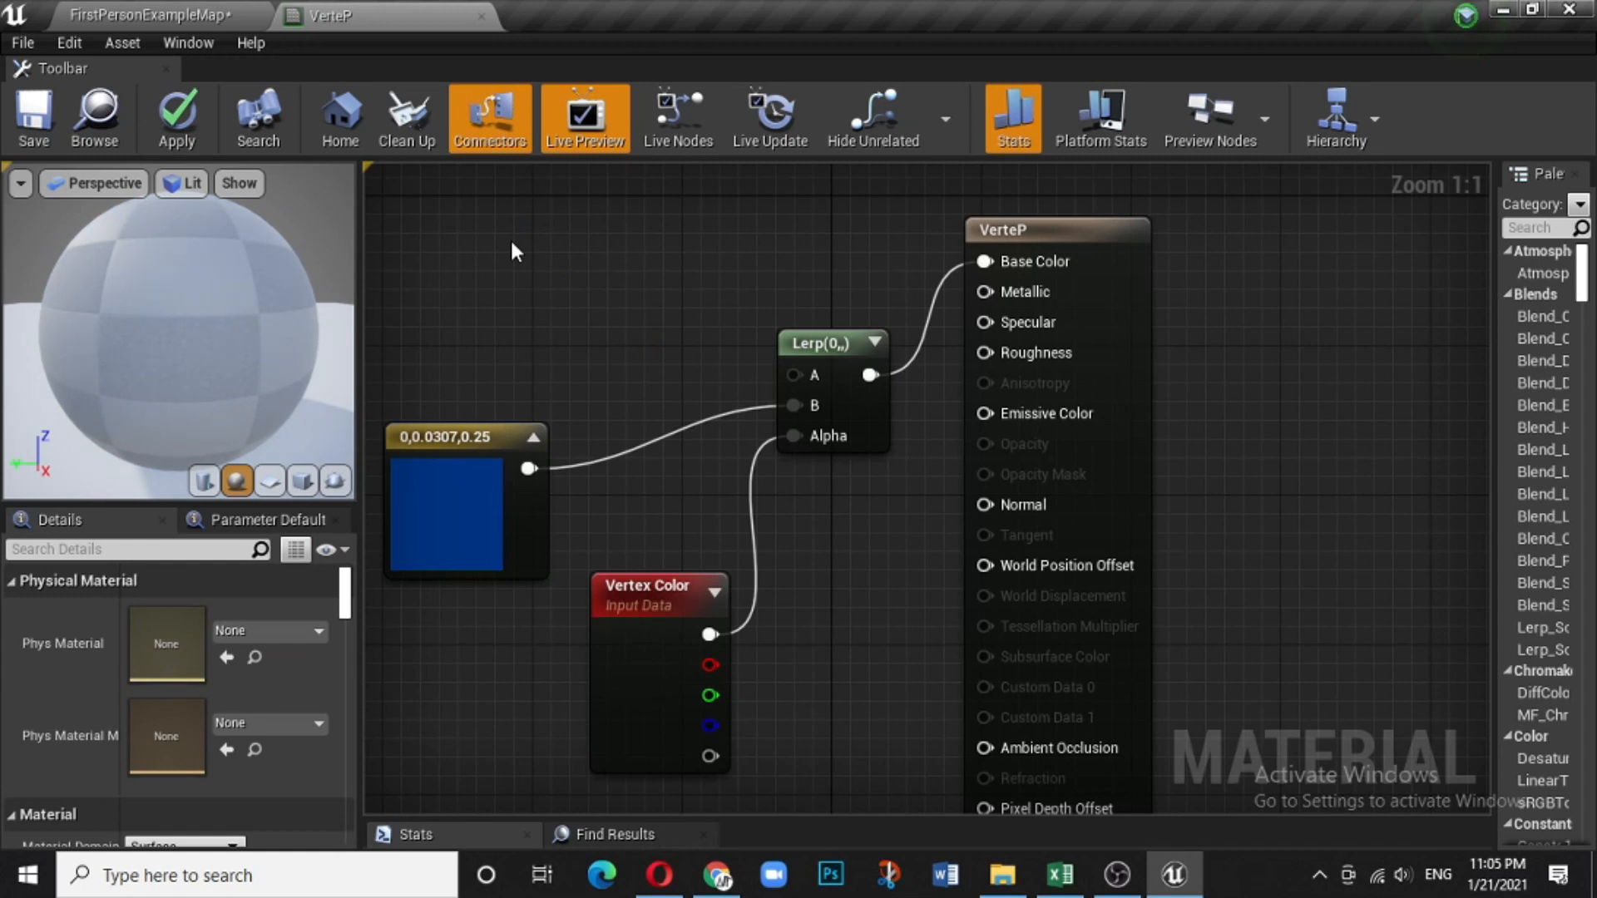
left_click(511, 239)
left_click_drag(581, 257, 580, 204)
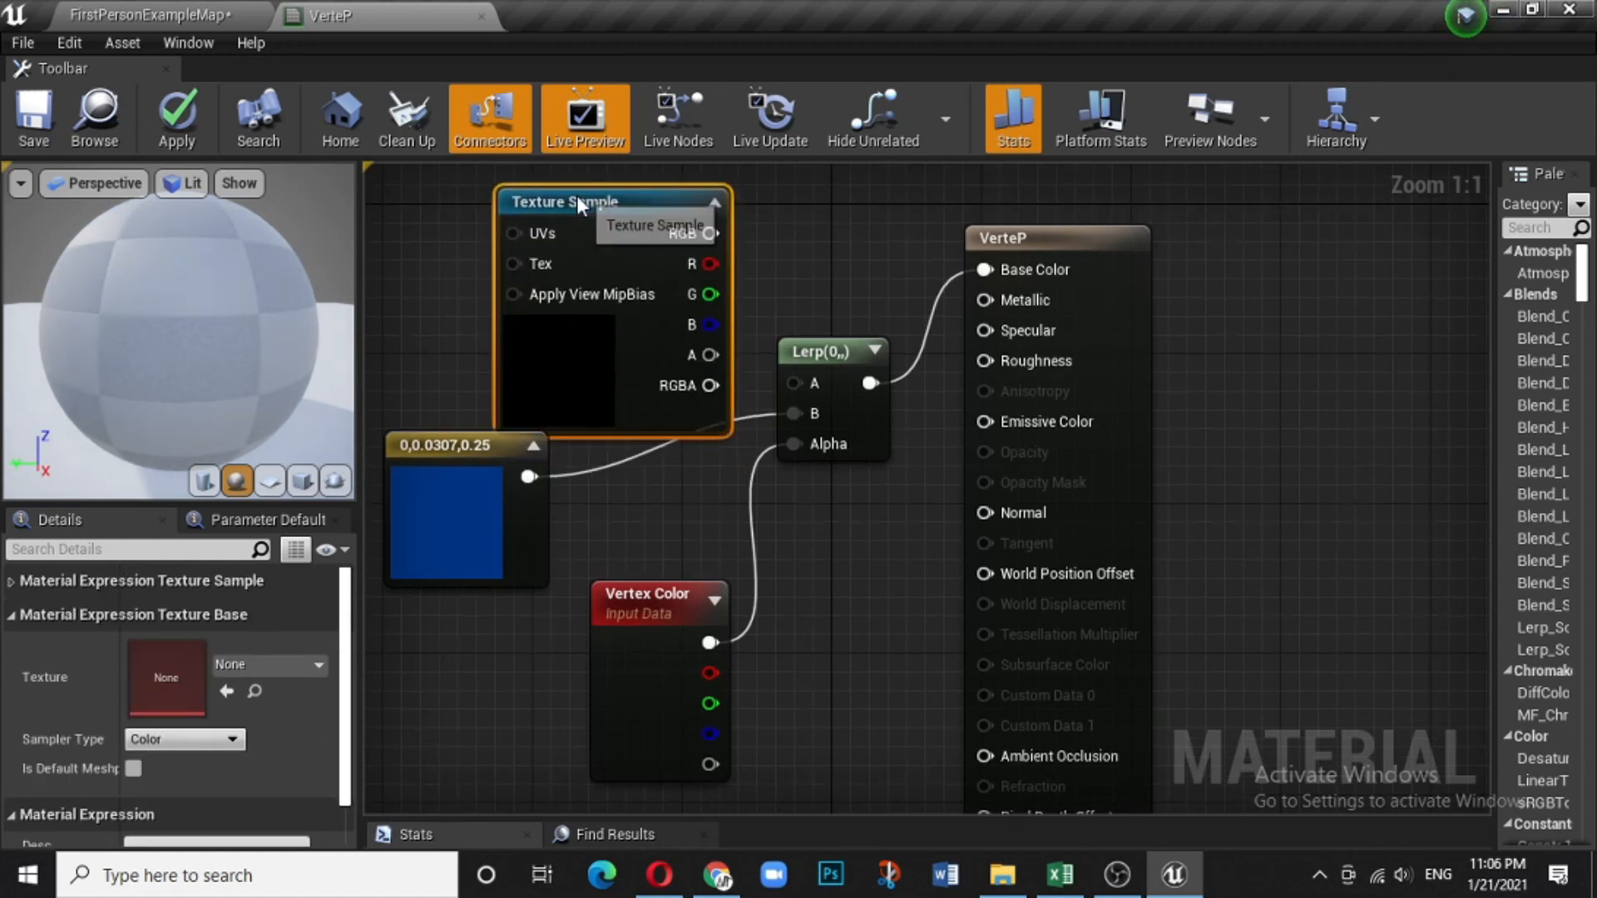
scroll(579, 205, "down", 1)
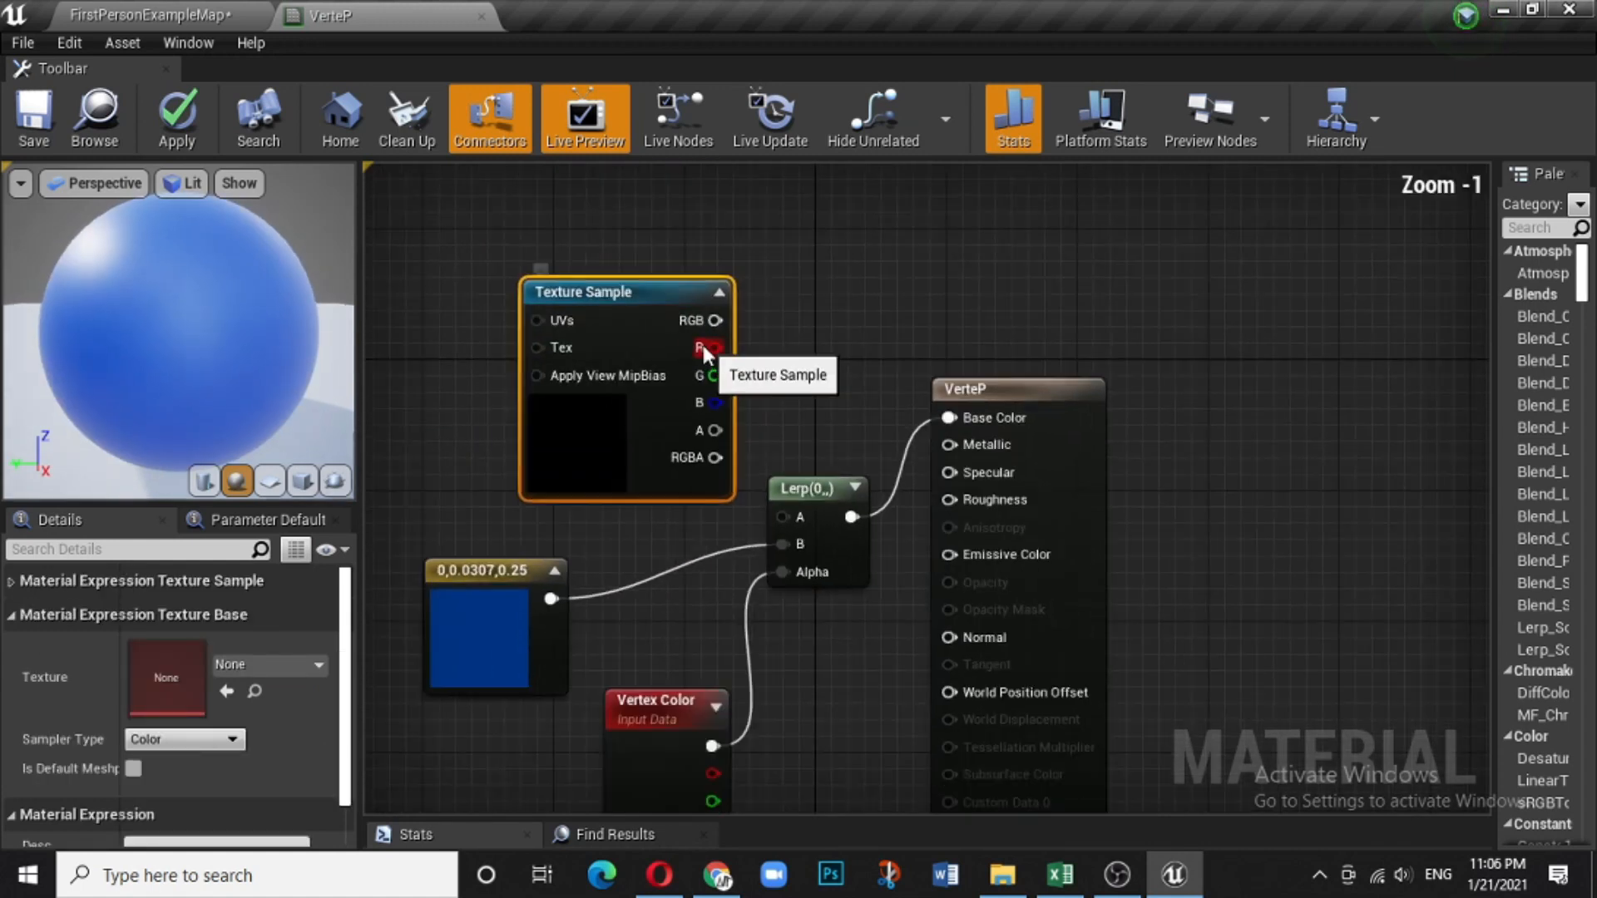
scroll(703, 353, "down", 1)
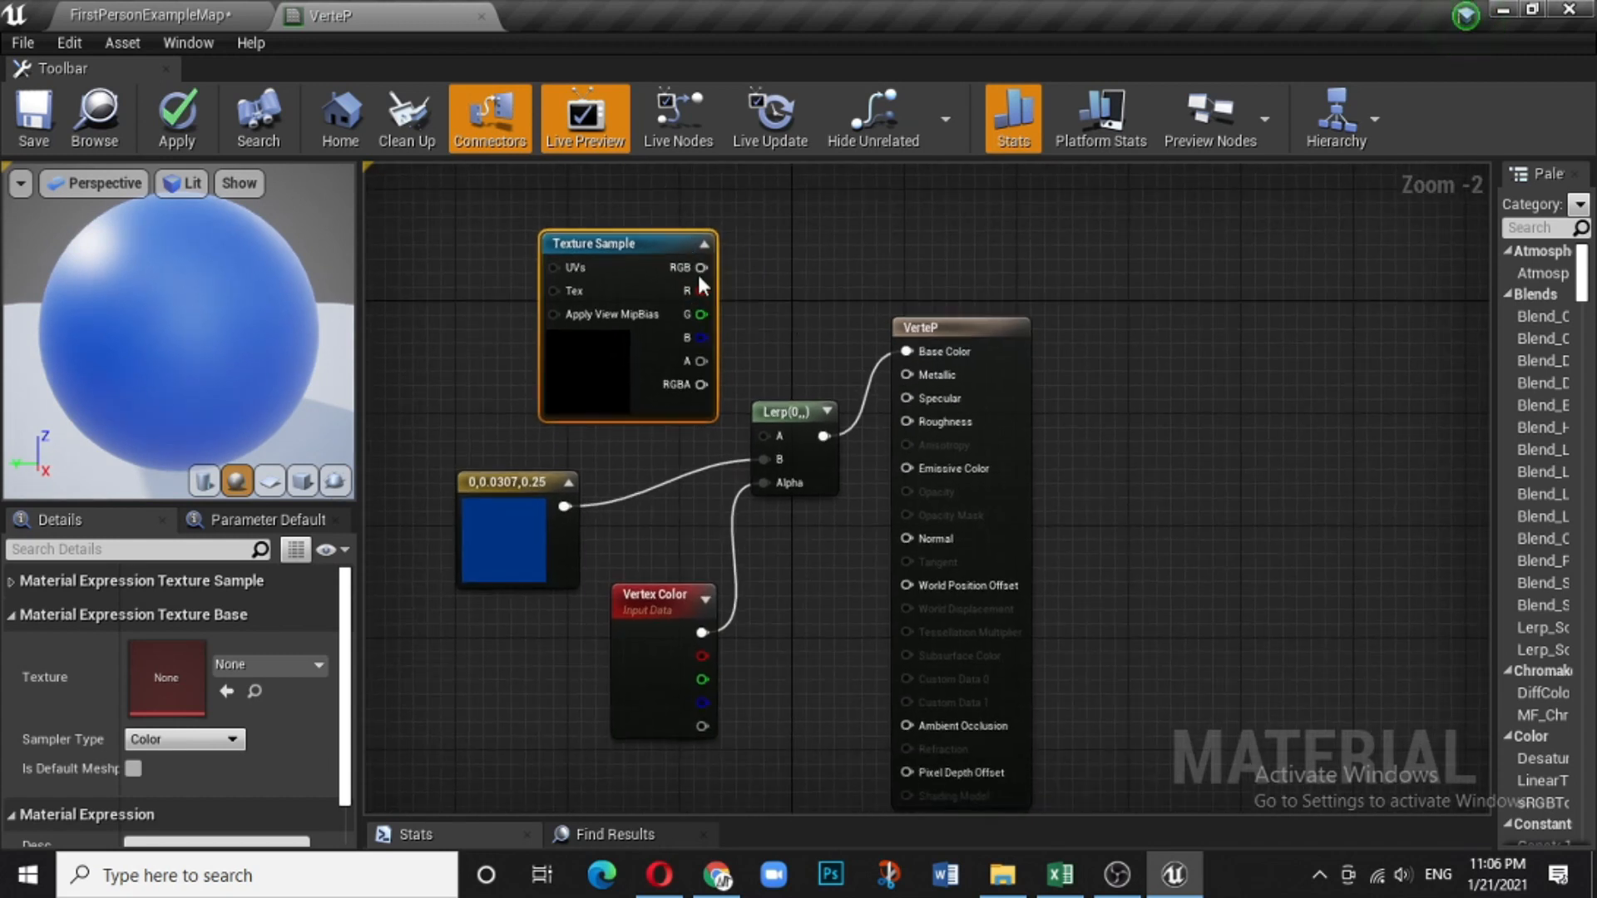
left_click_drag(652, 243, 760, 428)
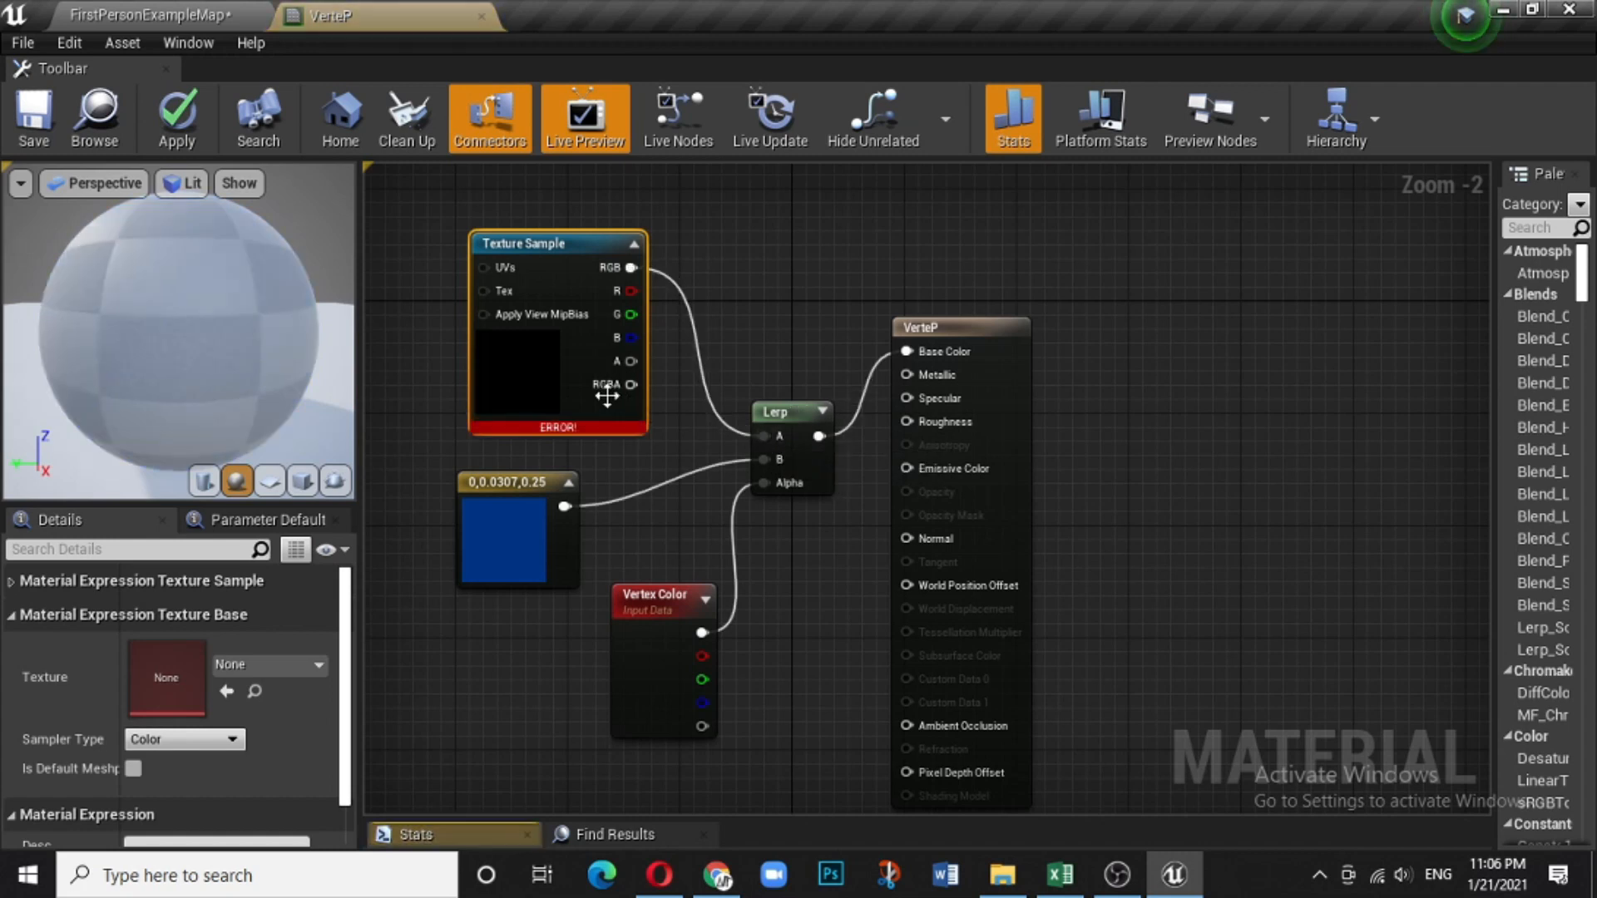
Assign the red-brick-wall-3541092_1920 texture to the Texture Sample, save the material and return to the level.
left_click(291, 667)
scroll(536, 616, "down", 5)
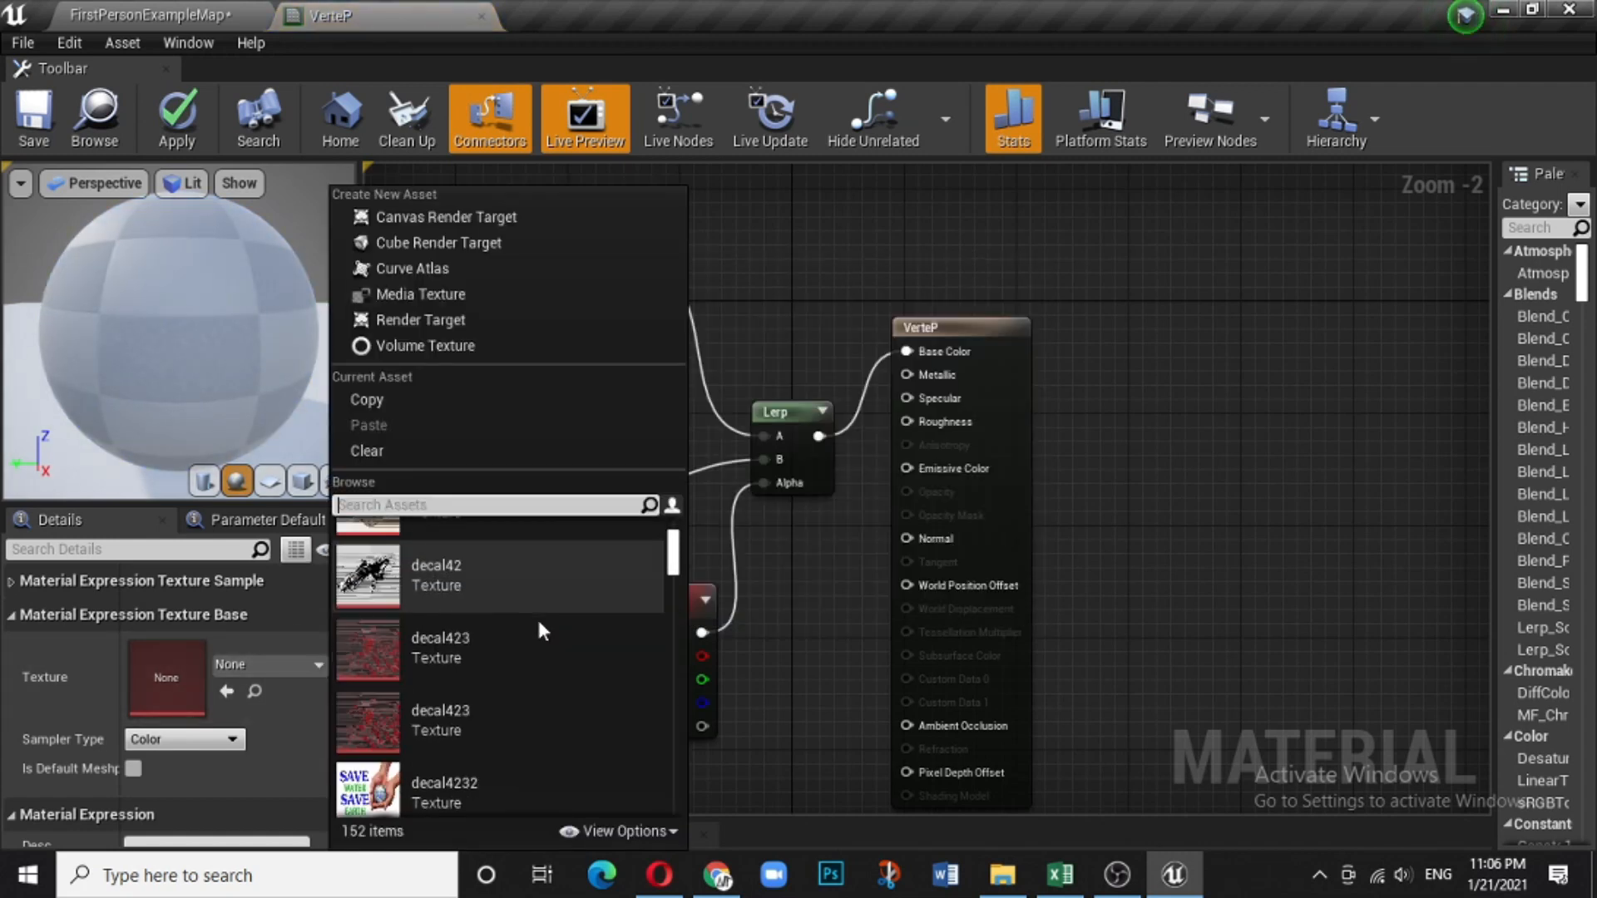
scroll(537, 612, "down", 10)
scroll(537, 609, "down", 8)
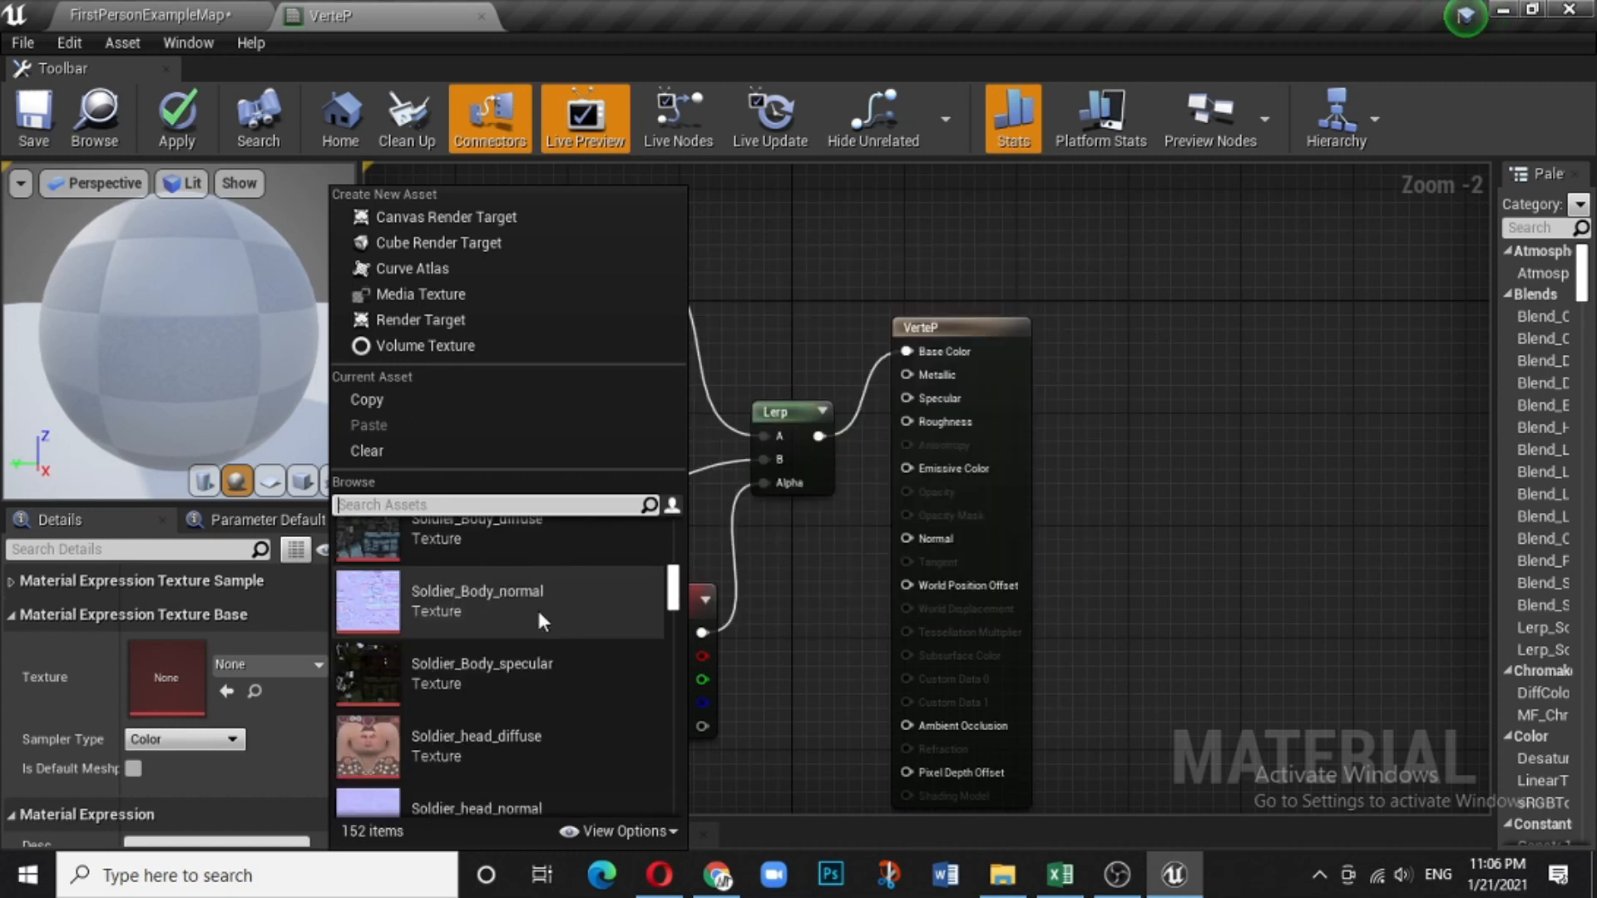
scroll(537, 604, "up", 5)
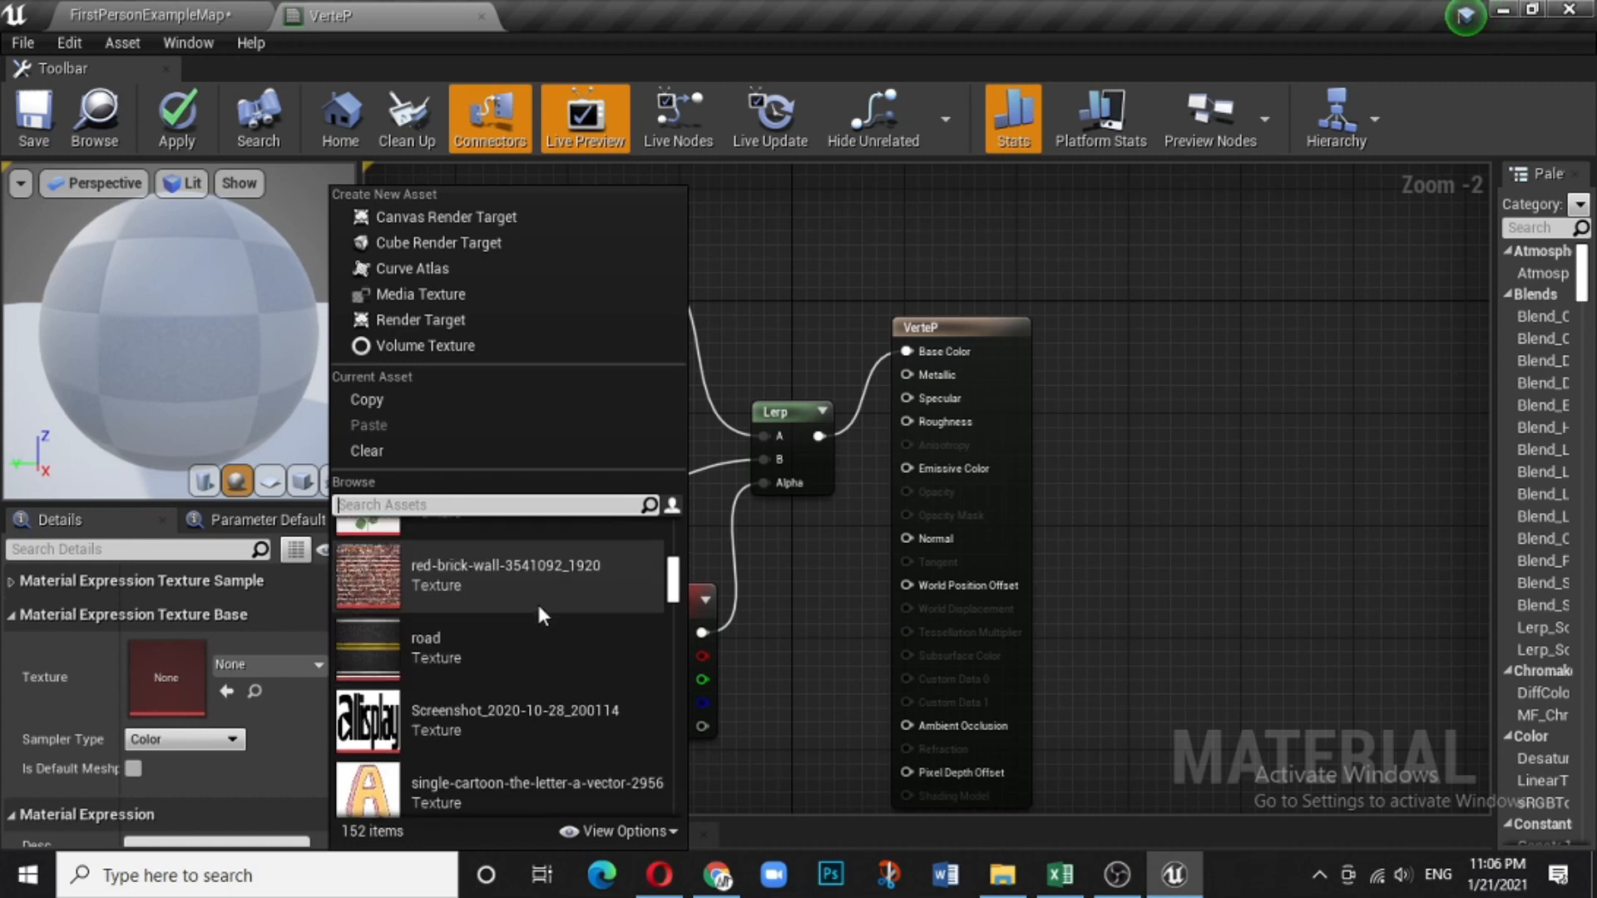
left_click(381, 576)
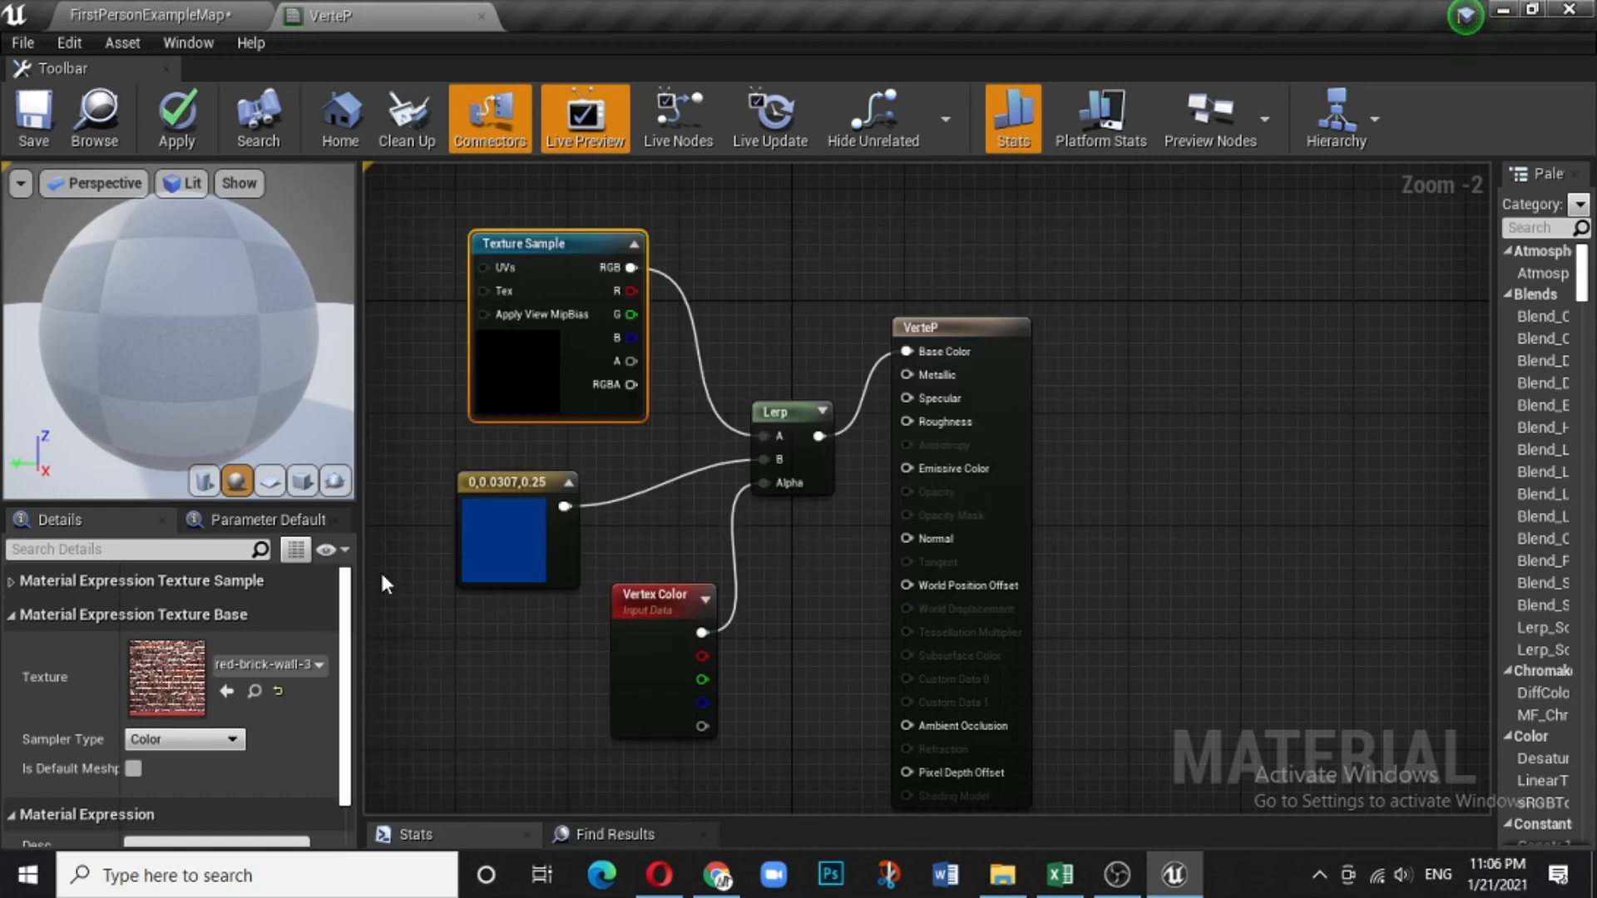
left_click(35, 120)
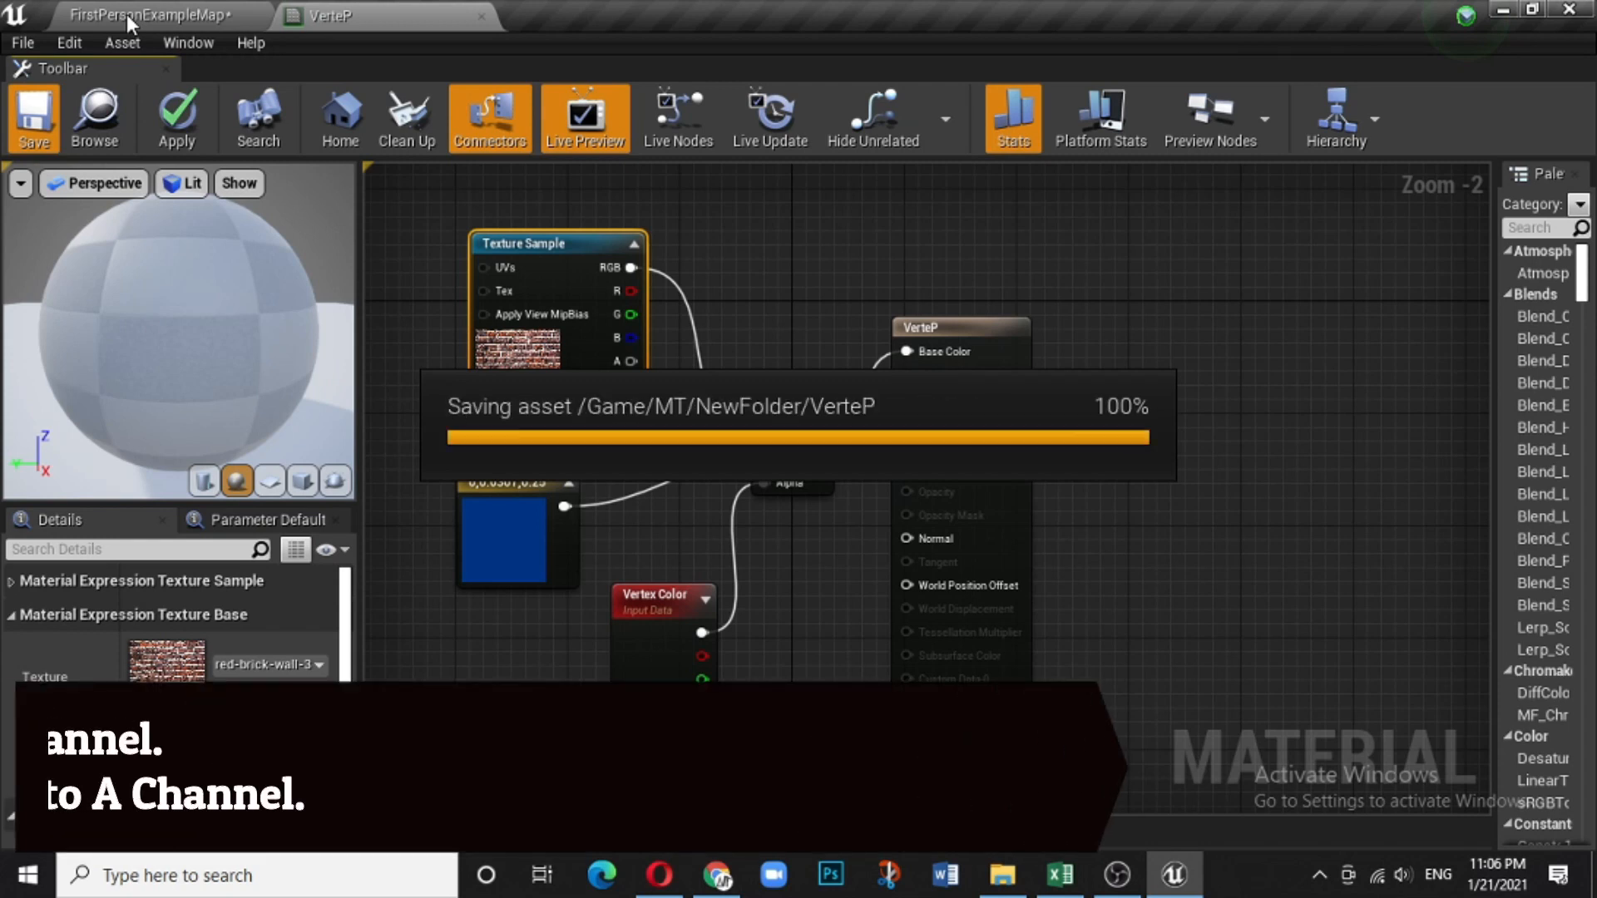
left_click(127, 13)
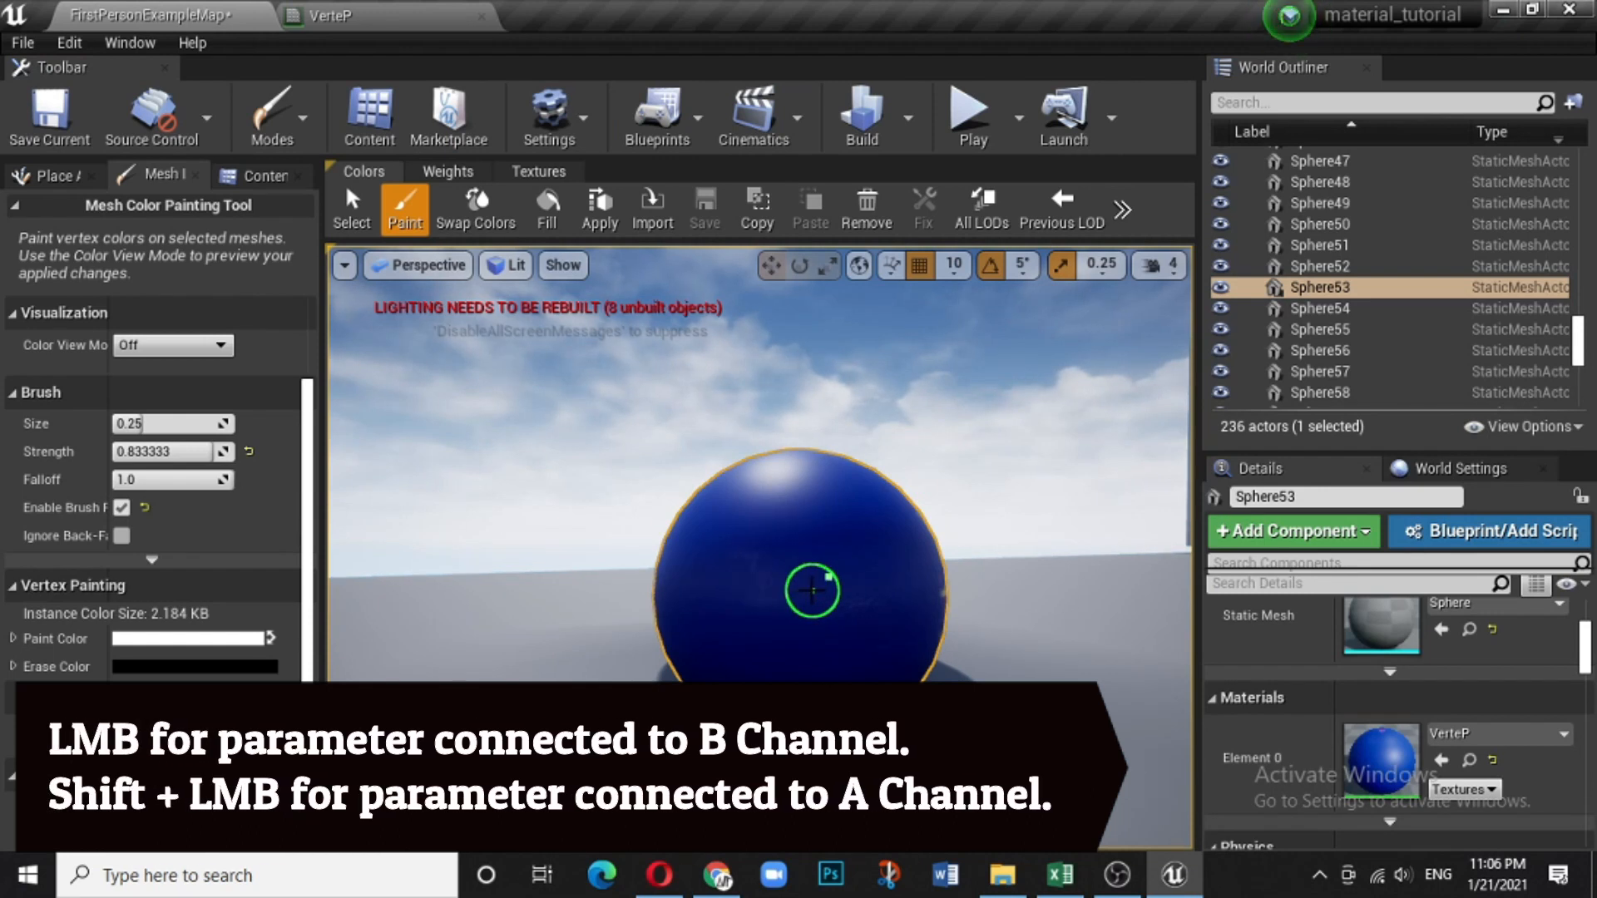
Erase vertex color across the sphere's front to expose the brick, and paint the upper part back to blue.
mouse_move(810, 588)
left_mouse_down()
mouse_move(798, 565)
mouse_move(798, 625)
mouse_move(802, 540)
mouse_move(867, 600)
left_mouse_up()
mouse_move(754, 605)
left_mouse_down()
mouse_move(736, 533)
mouse_move(706, 538)
mouse_move(713, 588)
mouse_move(791, 663)
mouse_move(884, 634)
mouse_move(866, 546)
mouse_move(811, 525)
mouse_move(830, 509)
mouse_move(756, 512)
mouse_move(698, 591)
mouse_move(717, 652)
left_mouse_up()
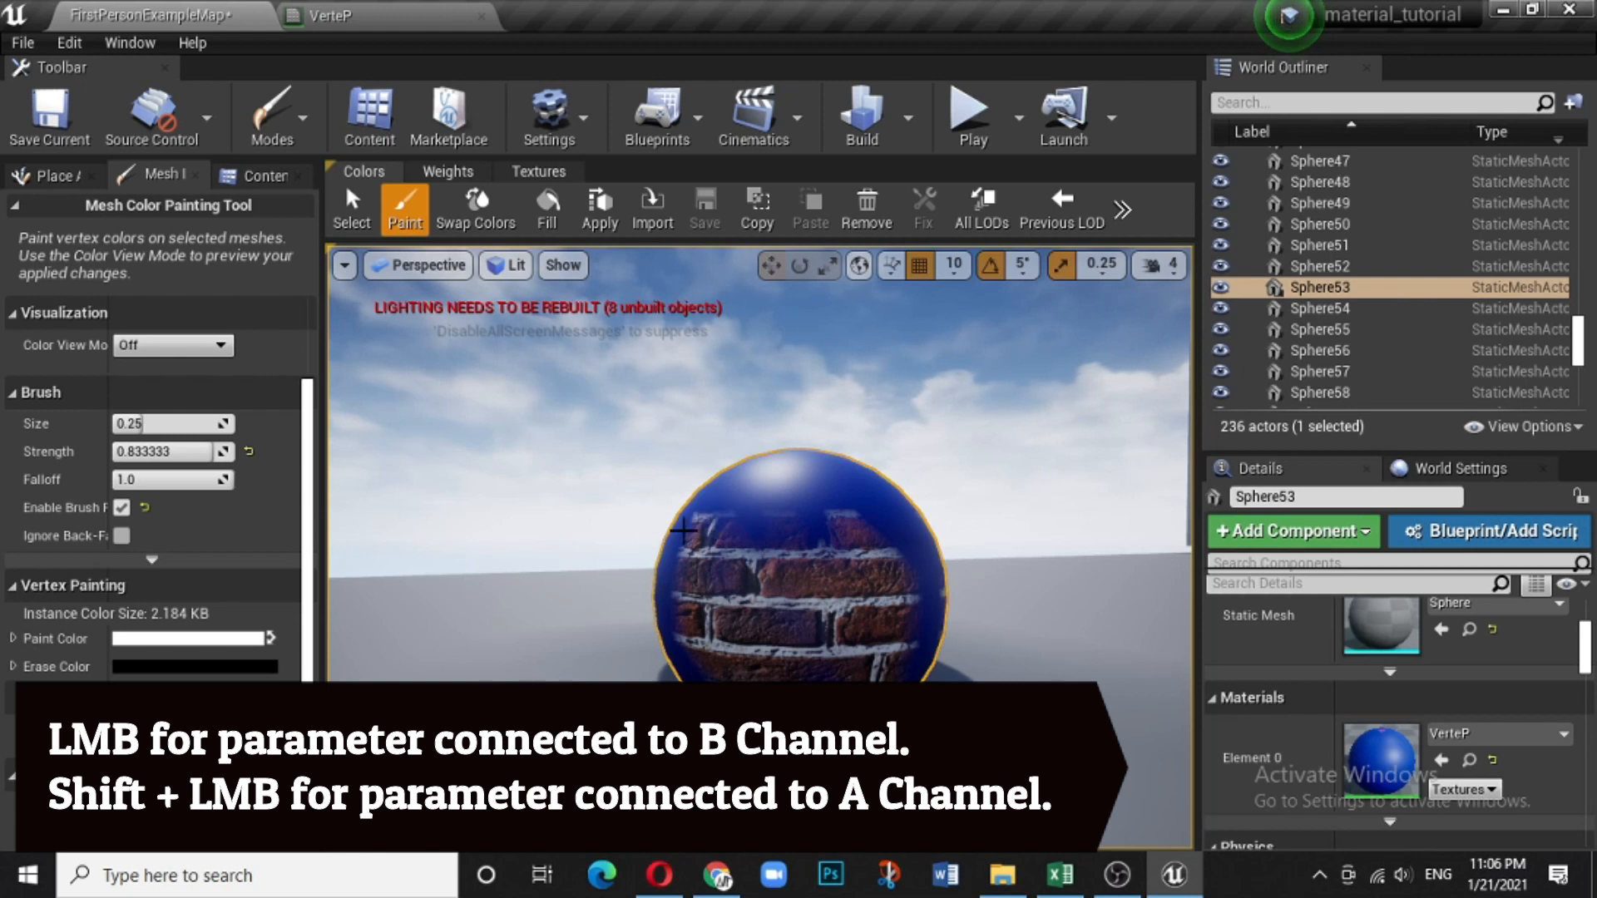
mouse_move(697, 549)
left_mouse_down()
mouse_move(756, 540)
mouse_move(891, 575)
mouse_move(677, 570)
mouse_move(898, 579)
left_mouse_up()
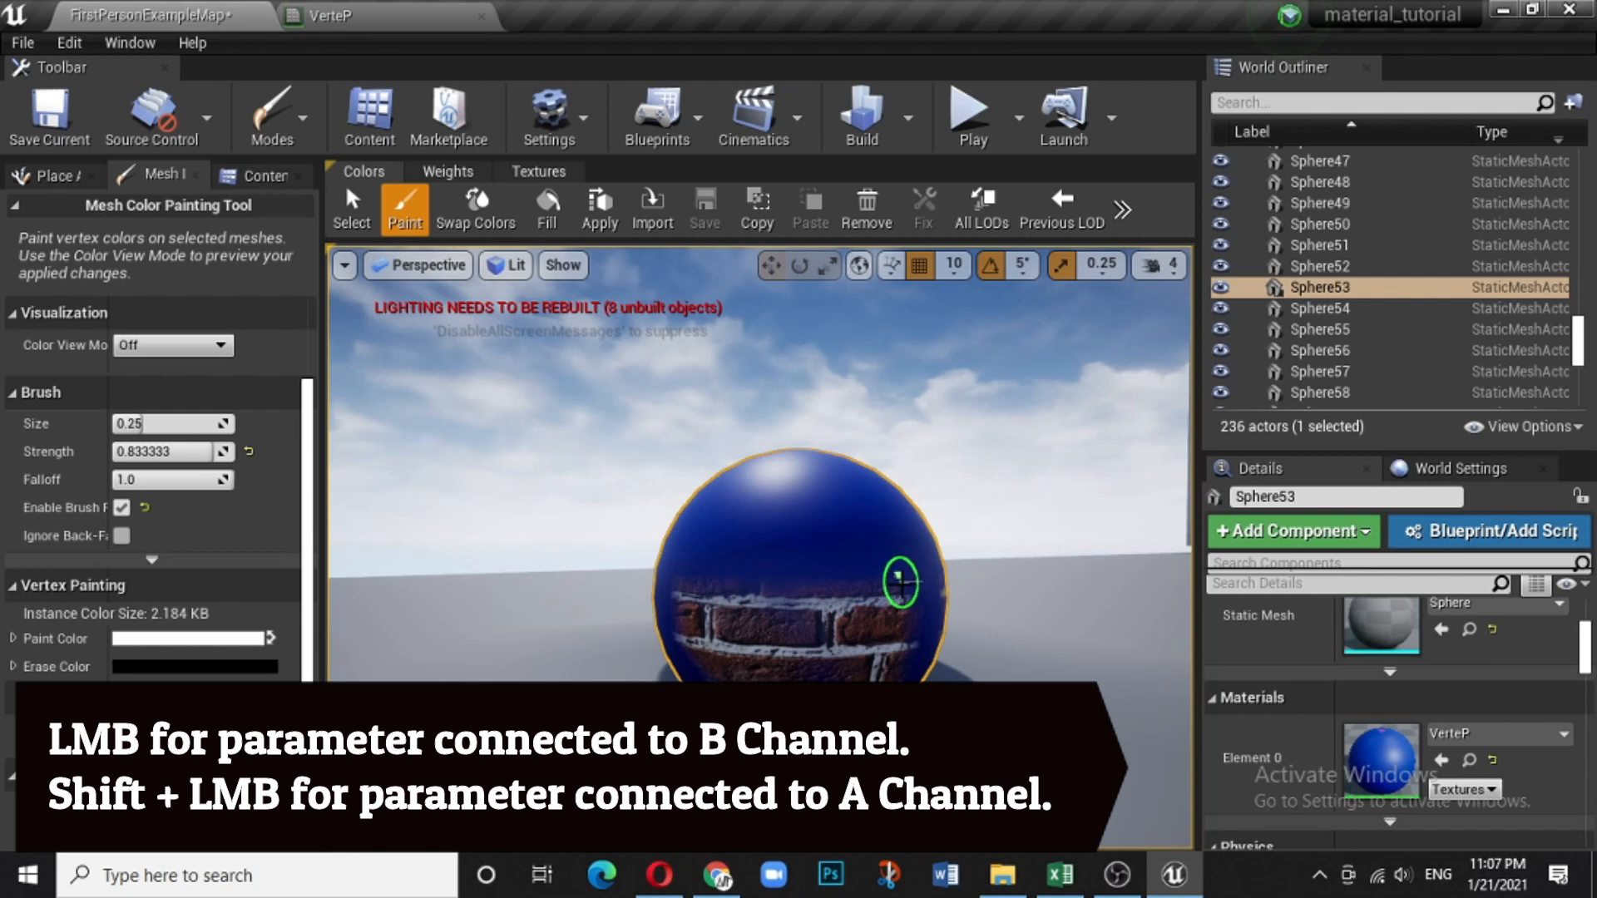
In the VerteP material, replace the blue constant with a second Texture Sample node whose RGB output feeds the Lerp node's B input.
left_click(418, 10)
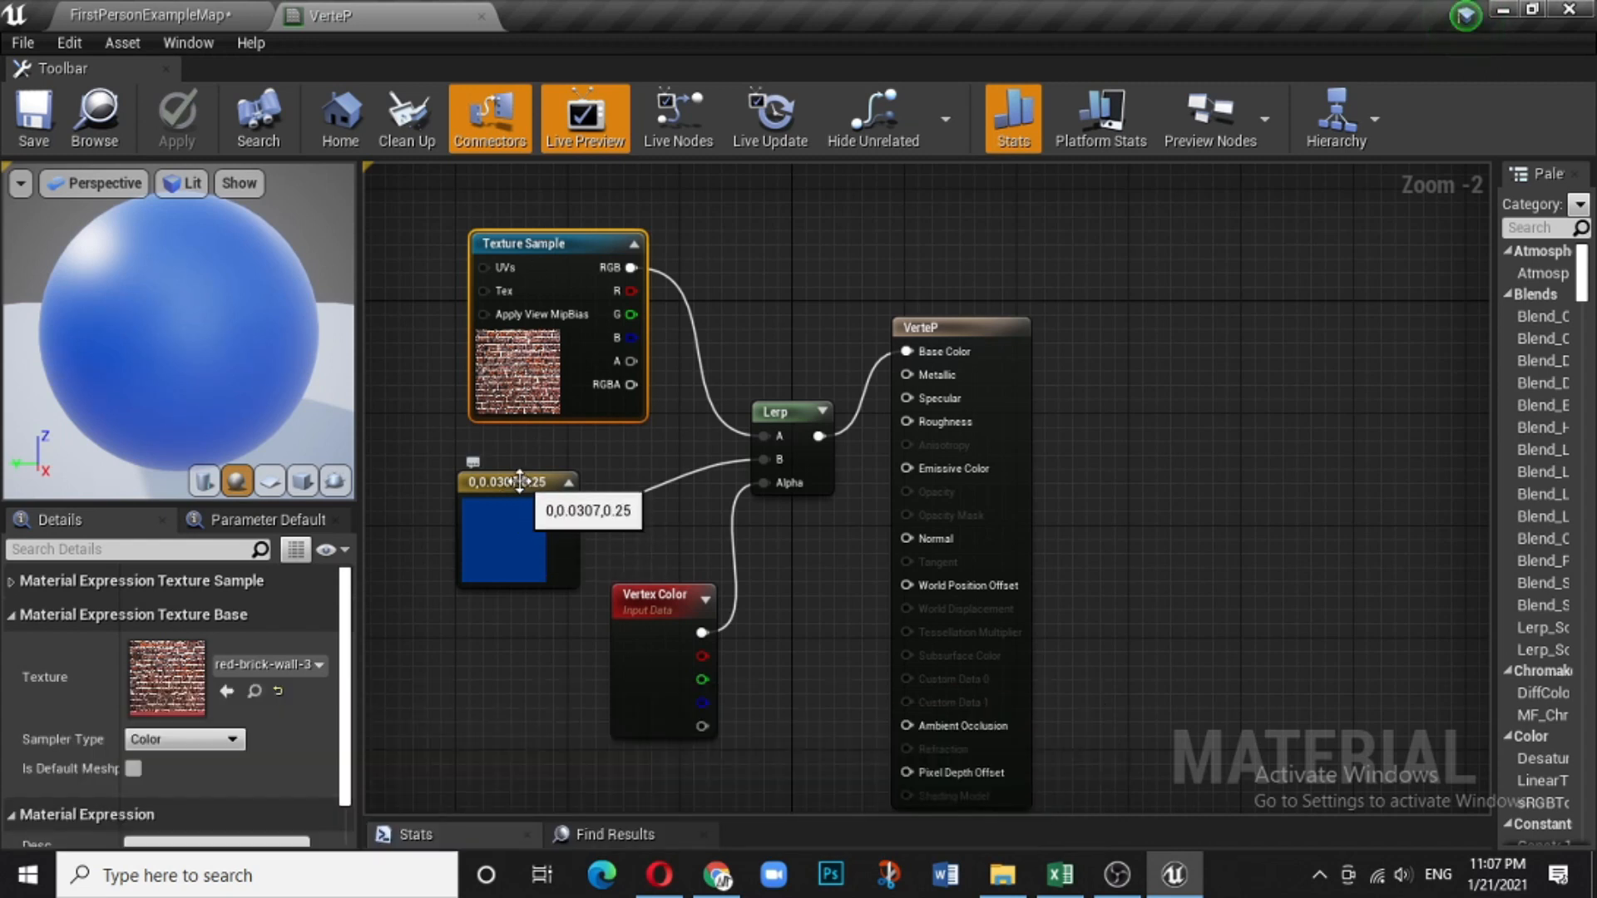
left_click(520, 480)
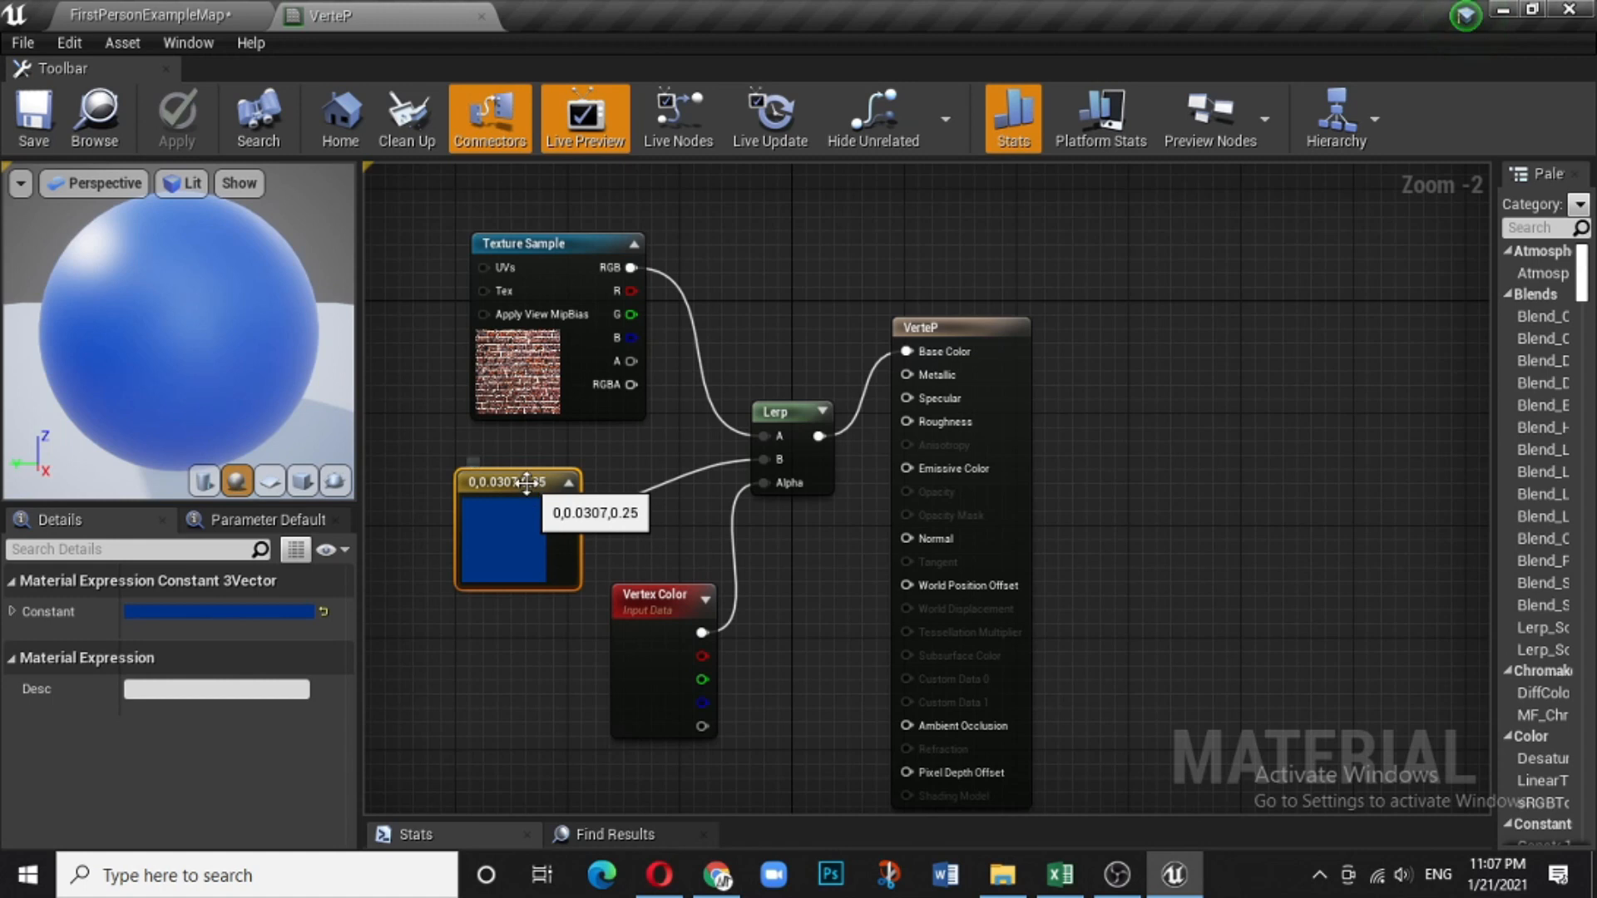
key("Delete")
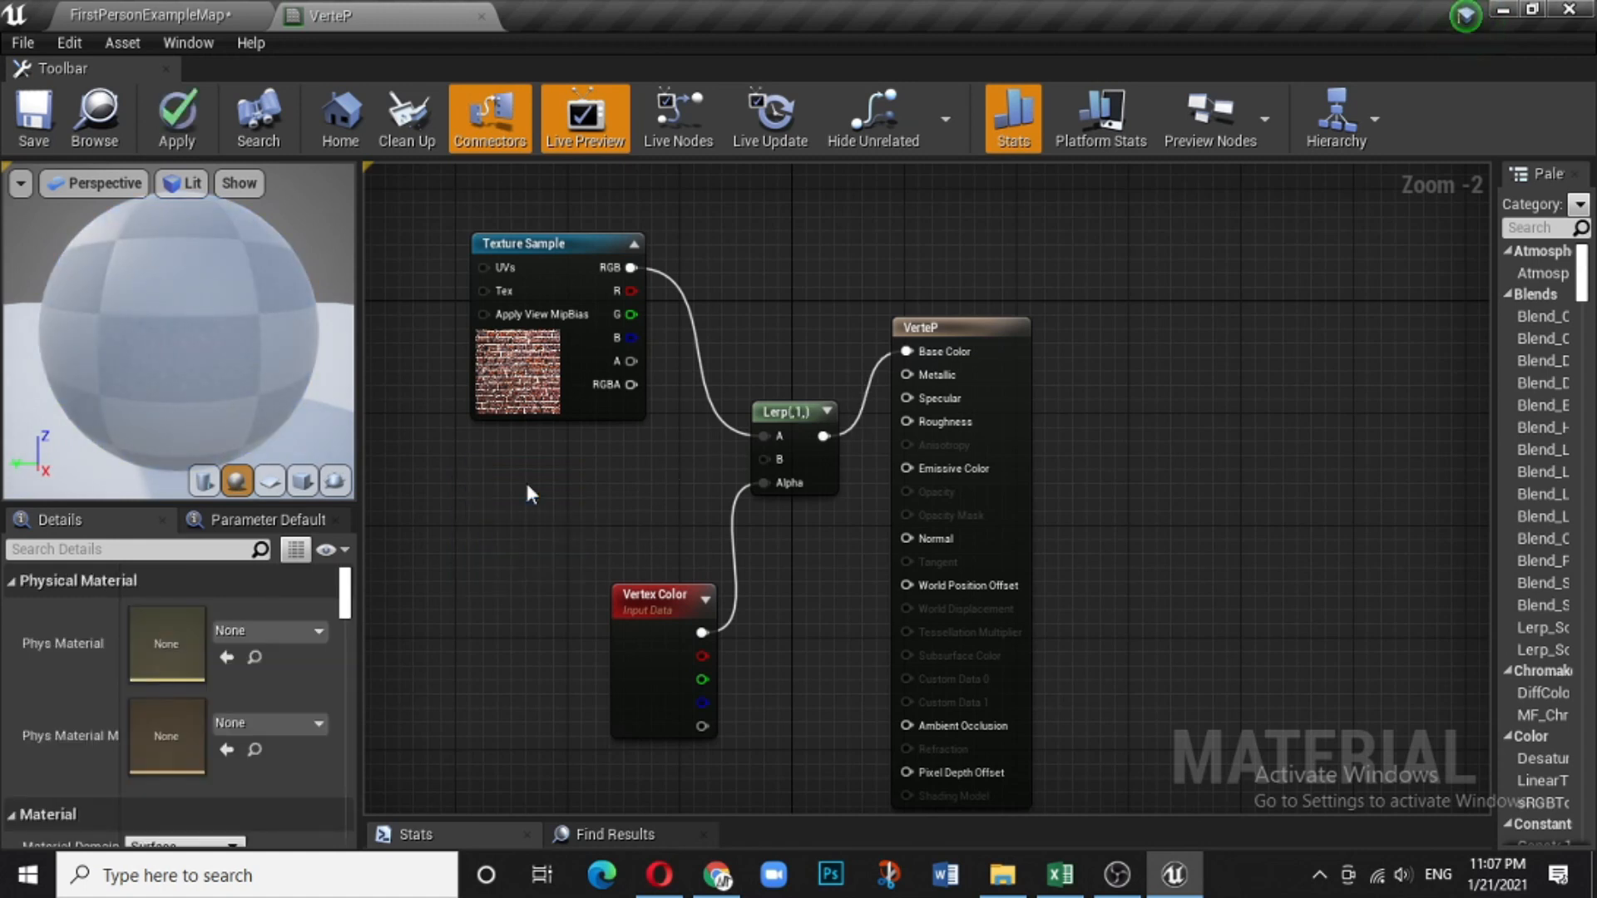
left_click(526, 484)
left_click_drag(599, 499, 768, 456)
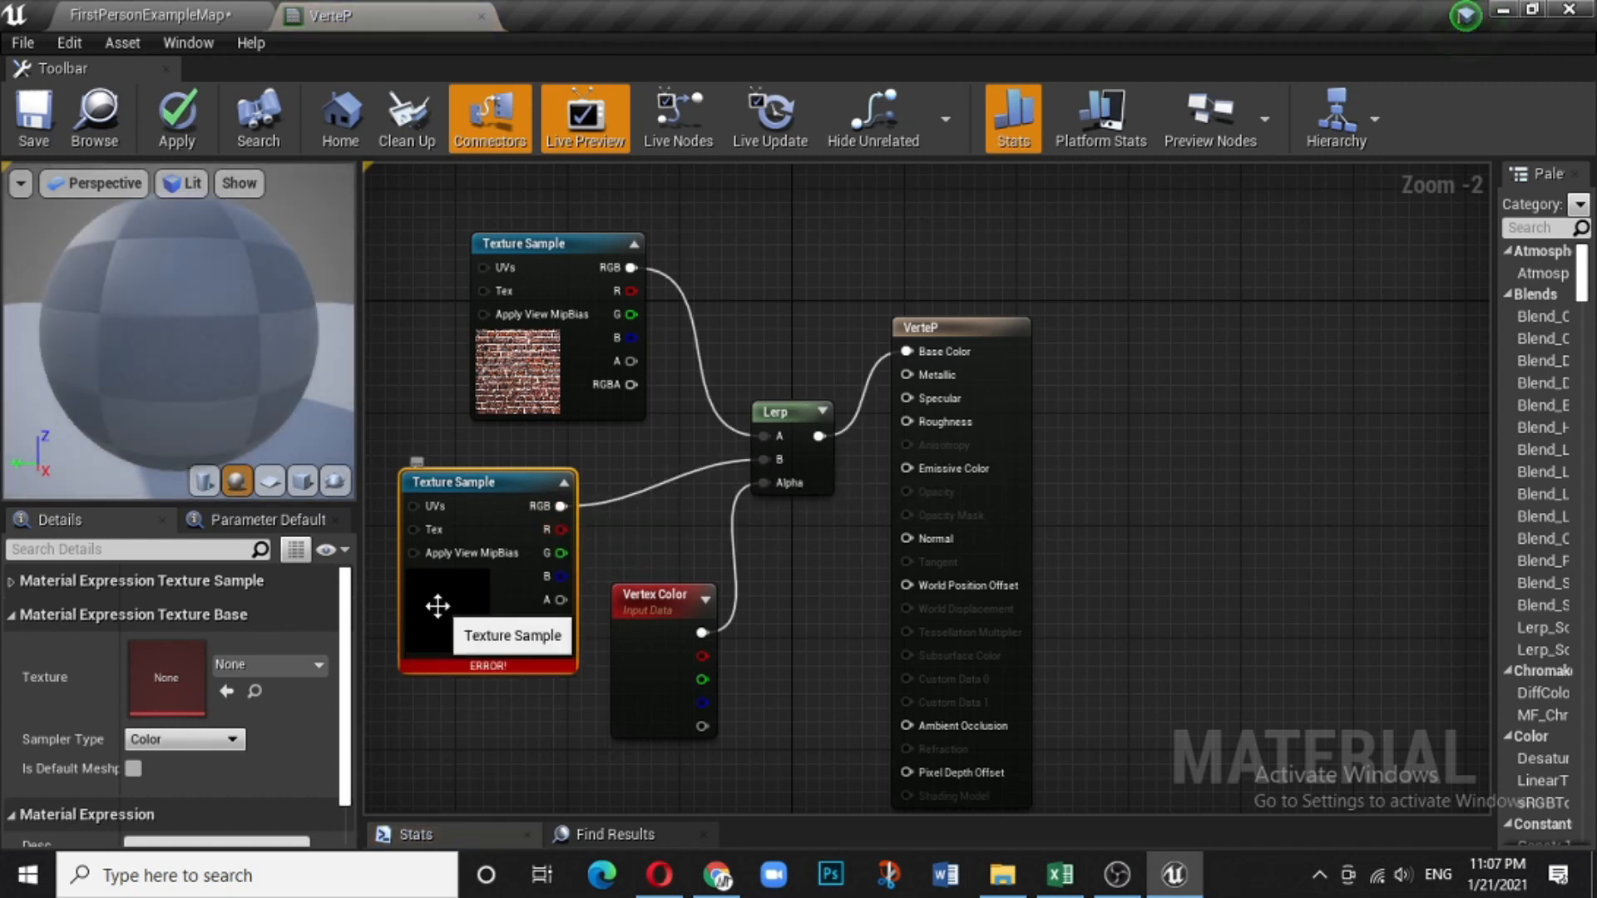
Assign the T_Ground_Grass_D texture to the second Texture Sample, save the material and return to the level.
left_click(260, 665)
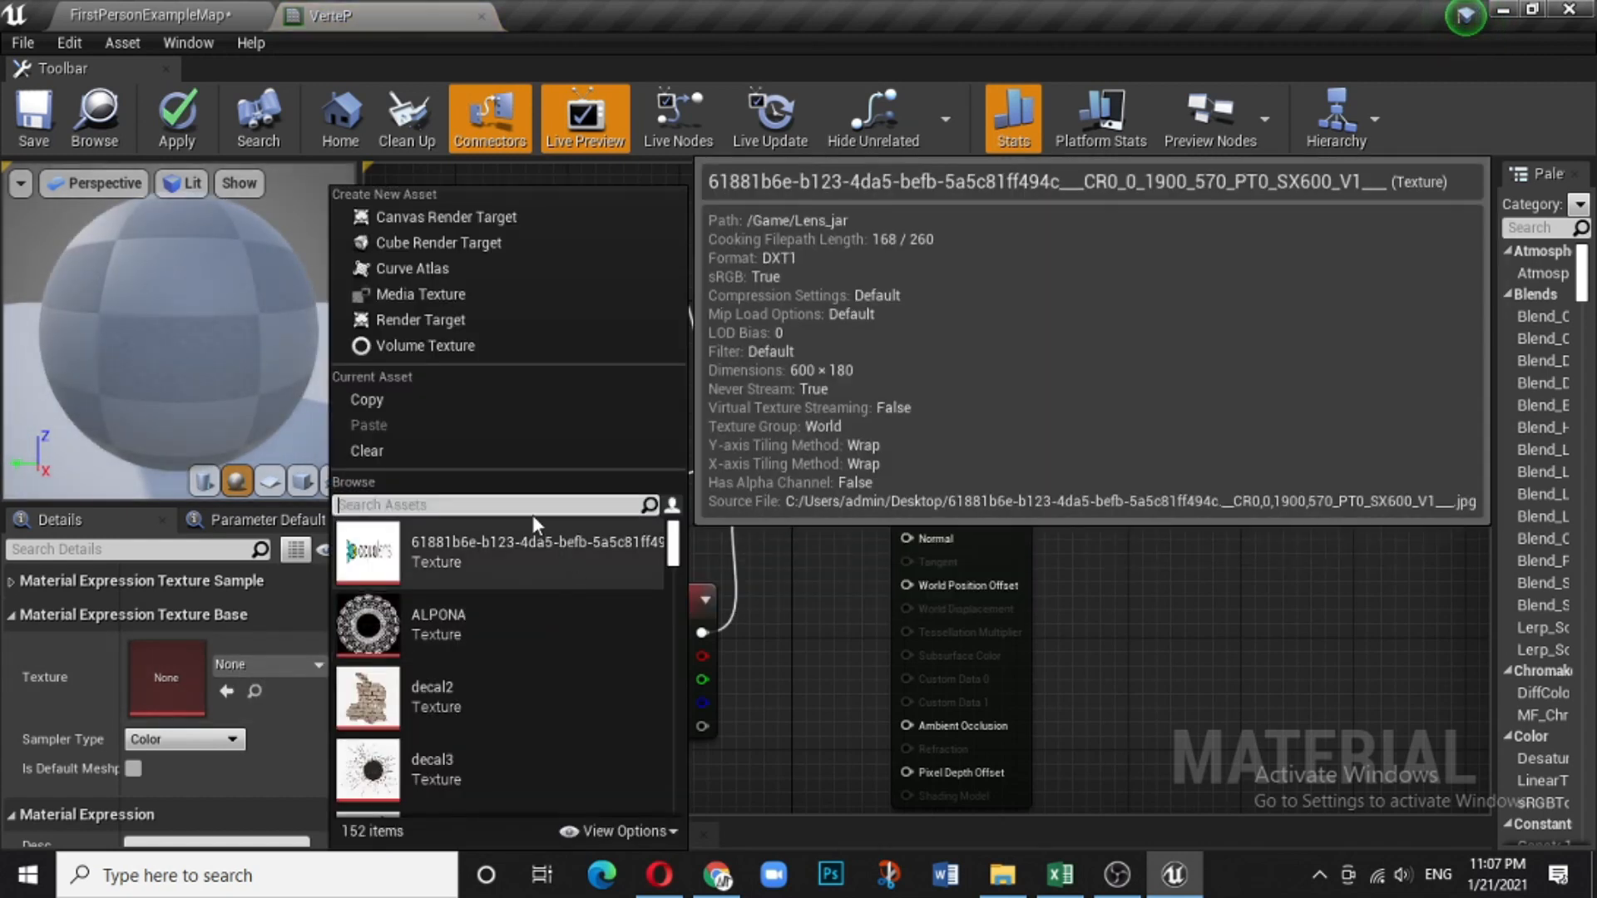
type("gra")
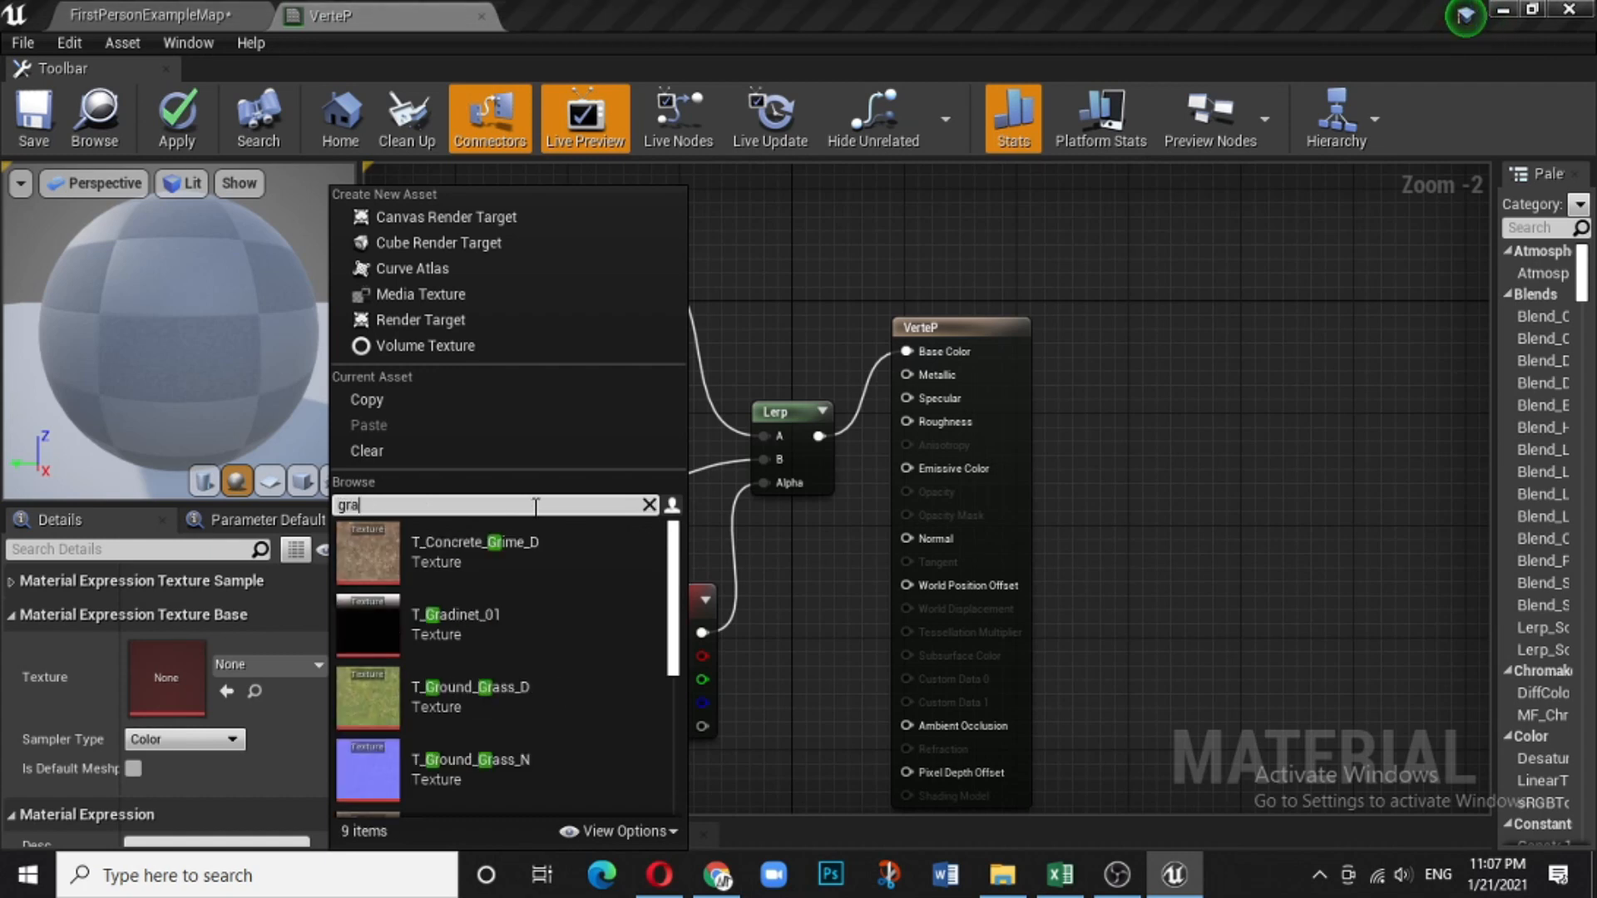
type("ss")
left_click(388, 532)
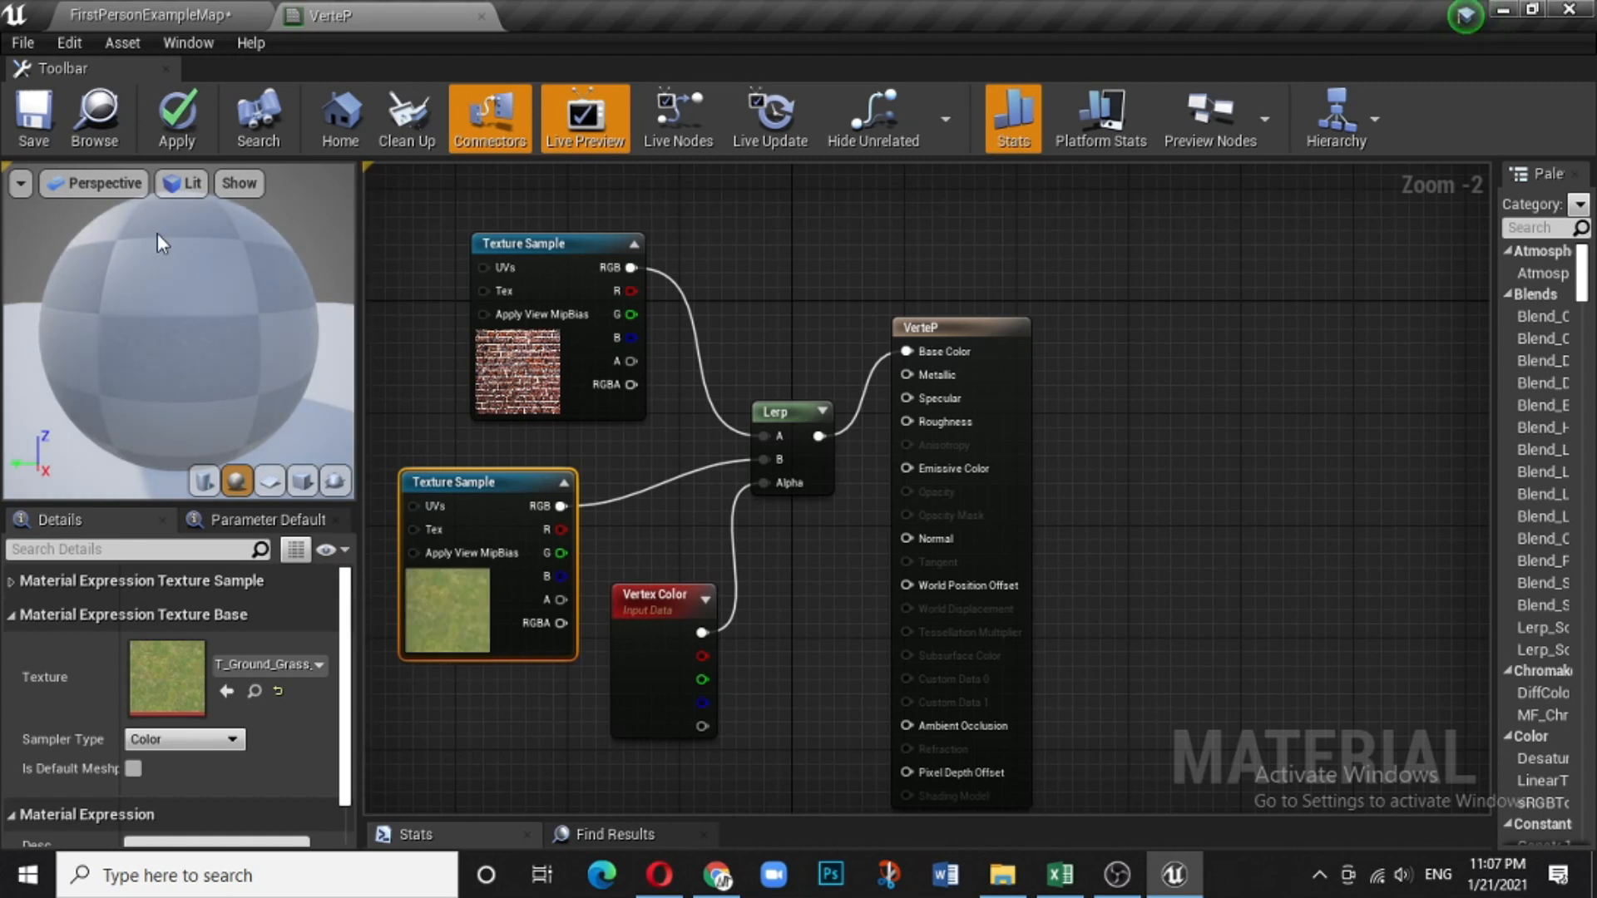
left_click(42, 124)
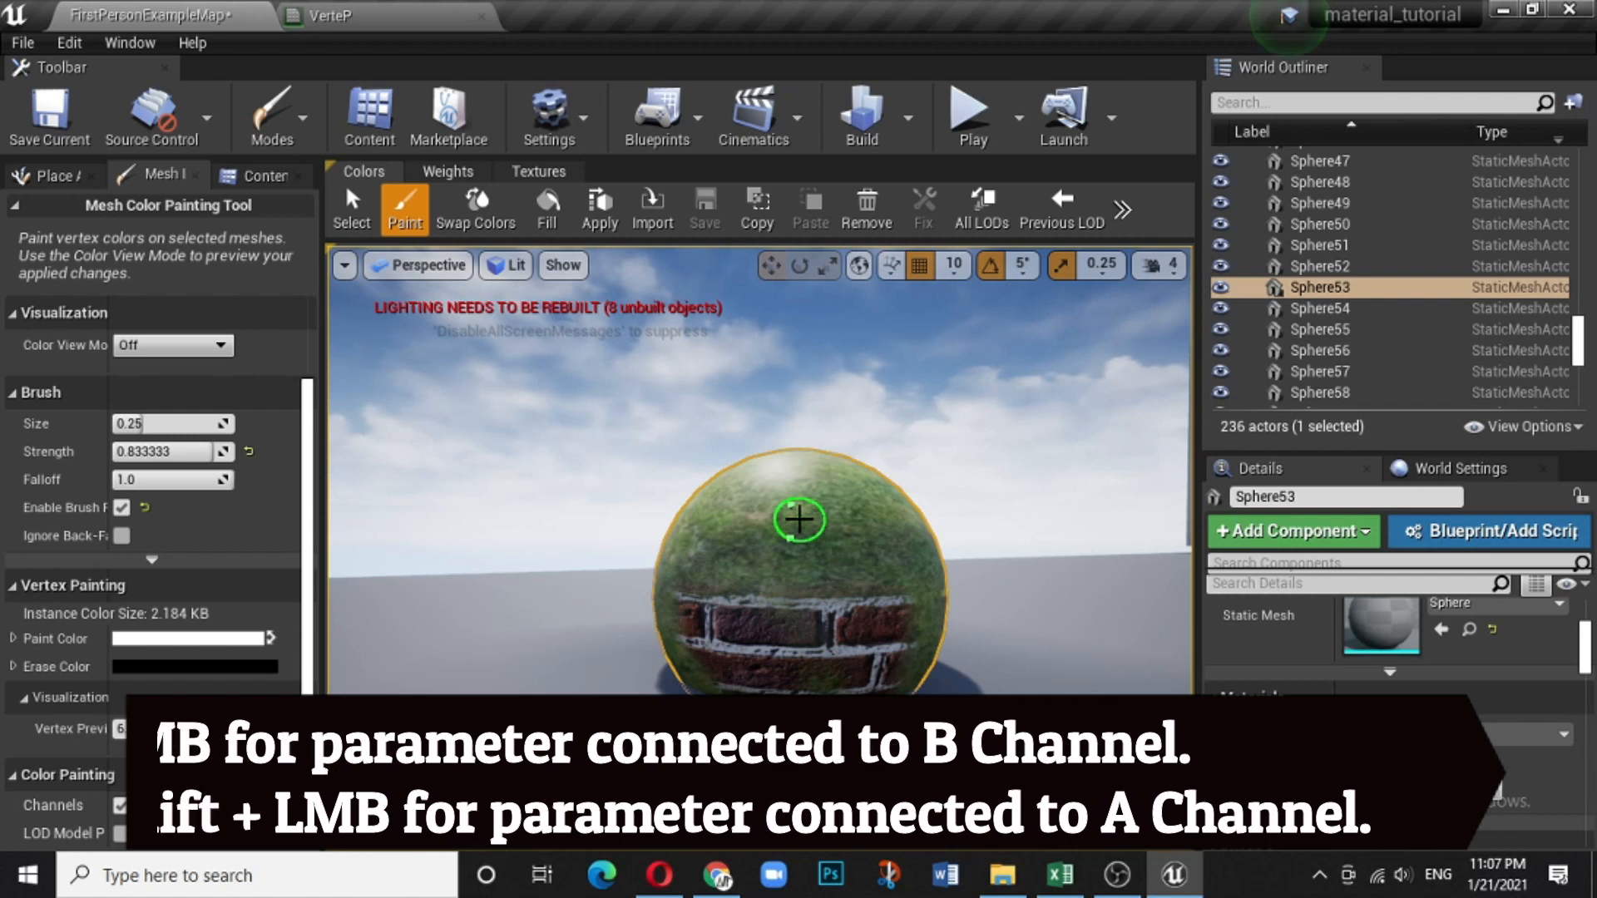
Erase vertex color over the sphere's front to spread the brick texture toward its grass-covered side.
mouse_move(774, 535)
left_mouse_down()
mouse_move(855, 521)
mouse_move(707, 532)
mouse_move(856, 538)
mouse_move(827, 527)
mouse_move(741, 563)
mouse_move(756, 632)
mouse_move(676, 573)
left_mouse_up()
mouse_move(733, 523)
left_mouse_down()
mouse_move(886, 566)
mouse_move(832, 511)
mouse_move(798, 499)
mouse_move(815, 556)
mouse_move(734, 503)
mouse_move(731, 545)
mouse_move(845, 636)
left_mouse_up()
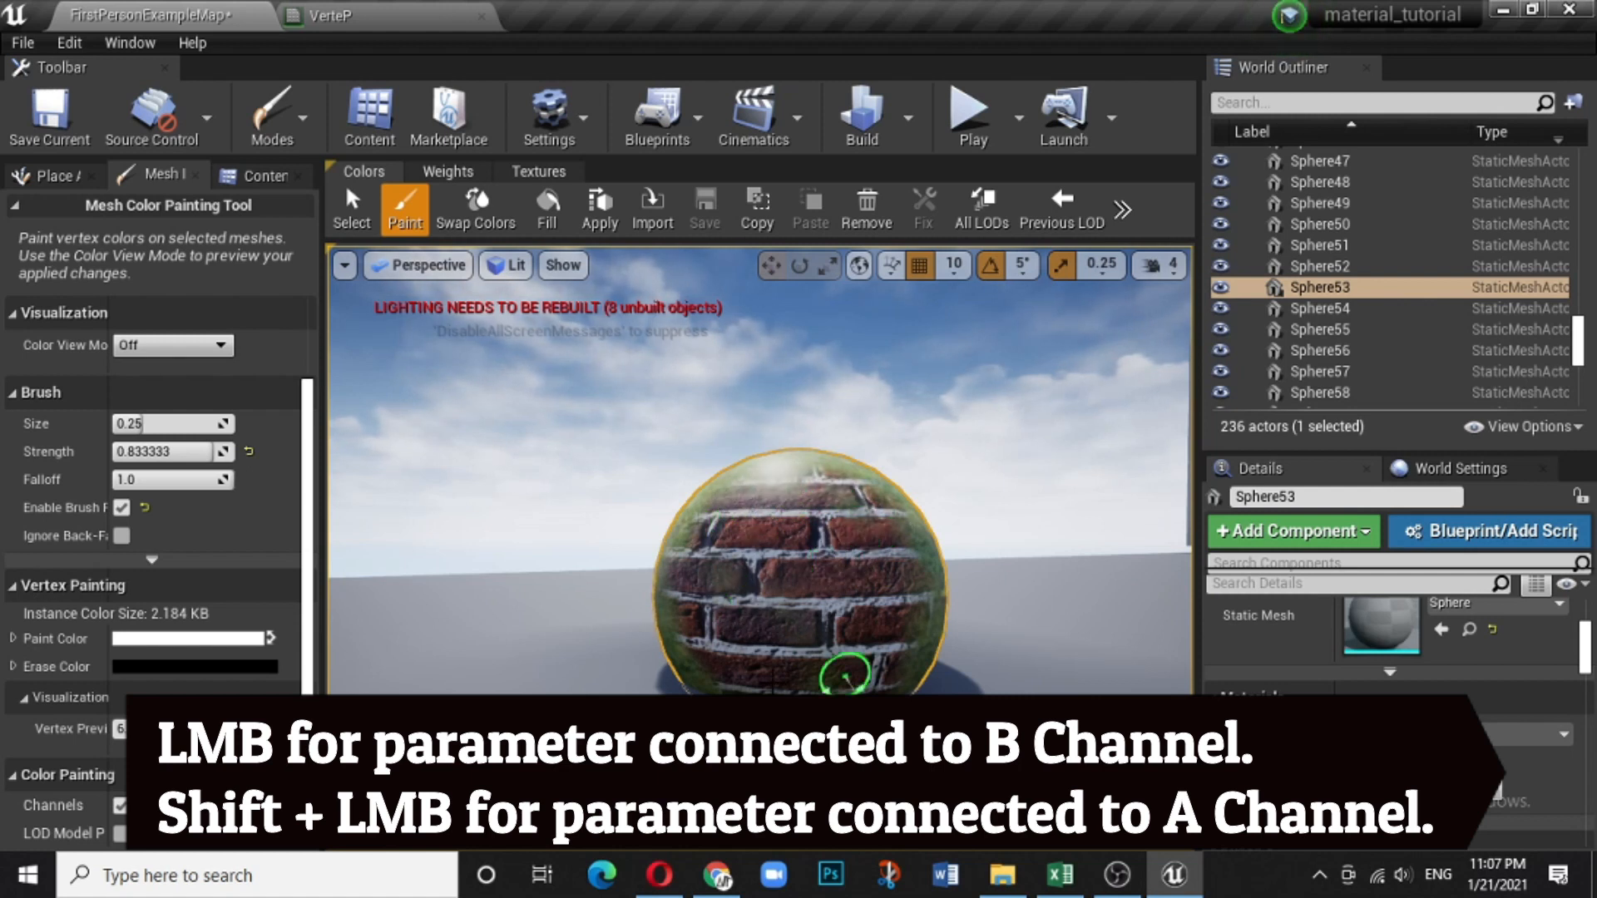
mouse_move(735, 649)
left_mouse_down()
mouse_move(768, 548)
mouse_move(745, 604)
mouse_move(858, 601)
left_mouse_up()
mouse_move(858, 602)
right_mouse_down()
mouse_move(749, 601)
mouse_move(869, 600)
mouse_move(832, 594)
right_mouse_up()
key("w")
key("d")
key("s")
mouse_move(865, 532)
left_mouse_down()
mouse_move(771, 540)
mouse_move(786, 553)
mouse_move(846, 527)
left_mouse_up()
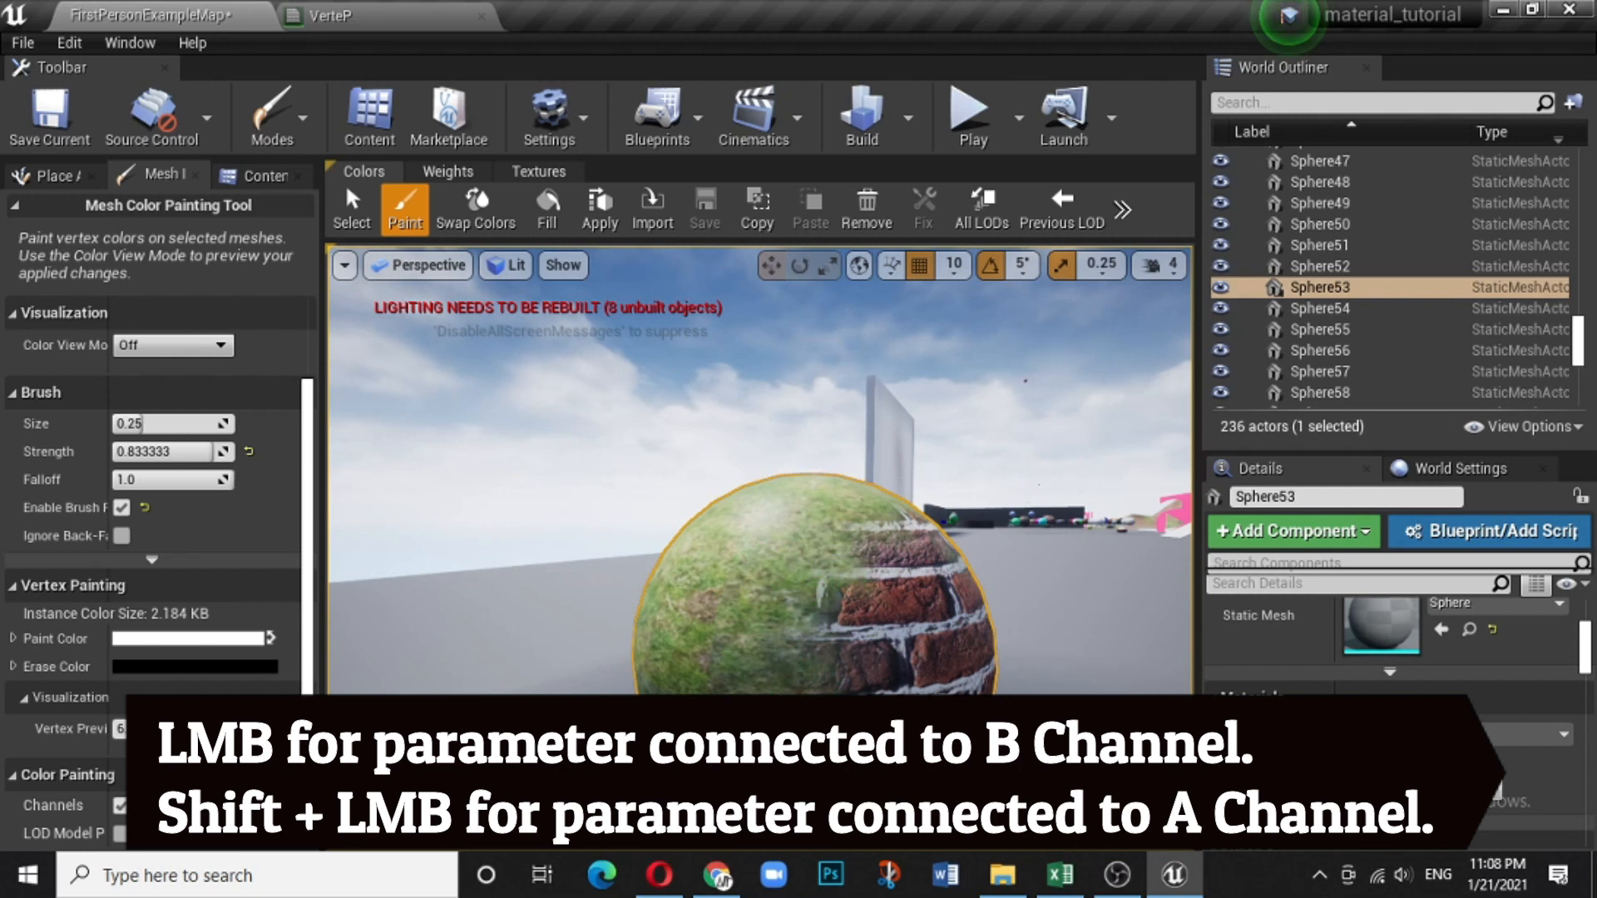
Paint the grass texture over the brick area on the sphere's side, and undo the strokes.
mouse_move(819, 595)
left_mouse_down()
mouse_move(852, 671)
mouse_move(918, 636)
mouse_move(873, 605)
mouse_move(953, 614)
mouse_move(945, 684)
left_mouse_up()
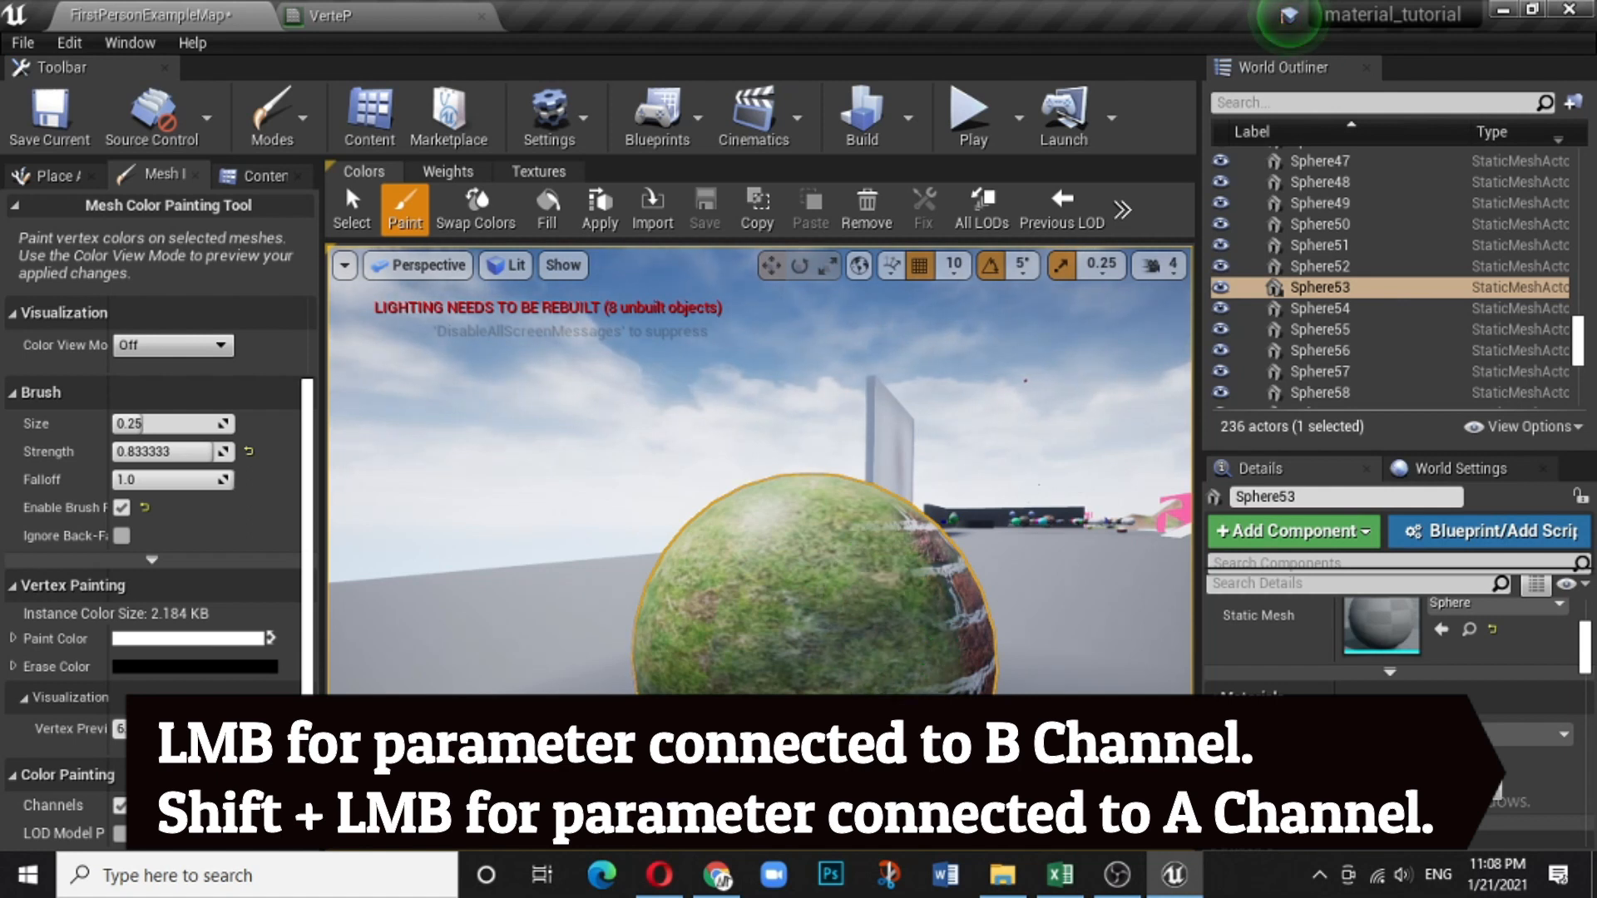
left_click_drag(955, 662, 967, 624)
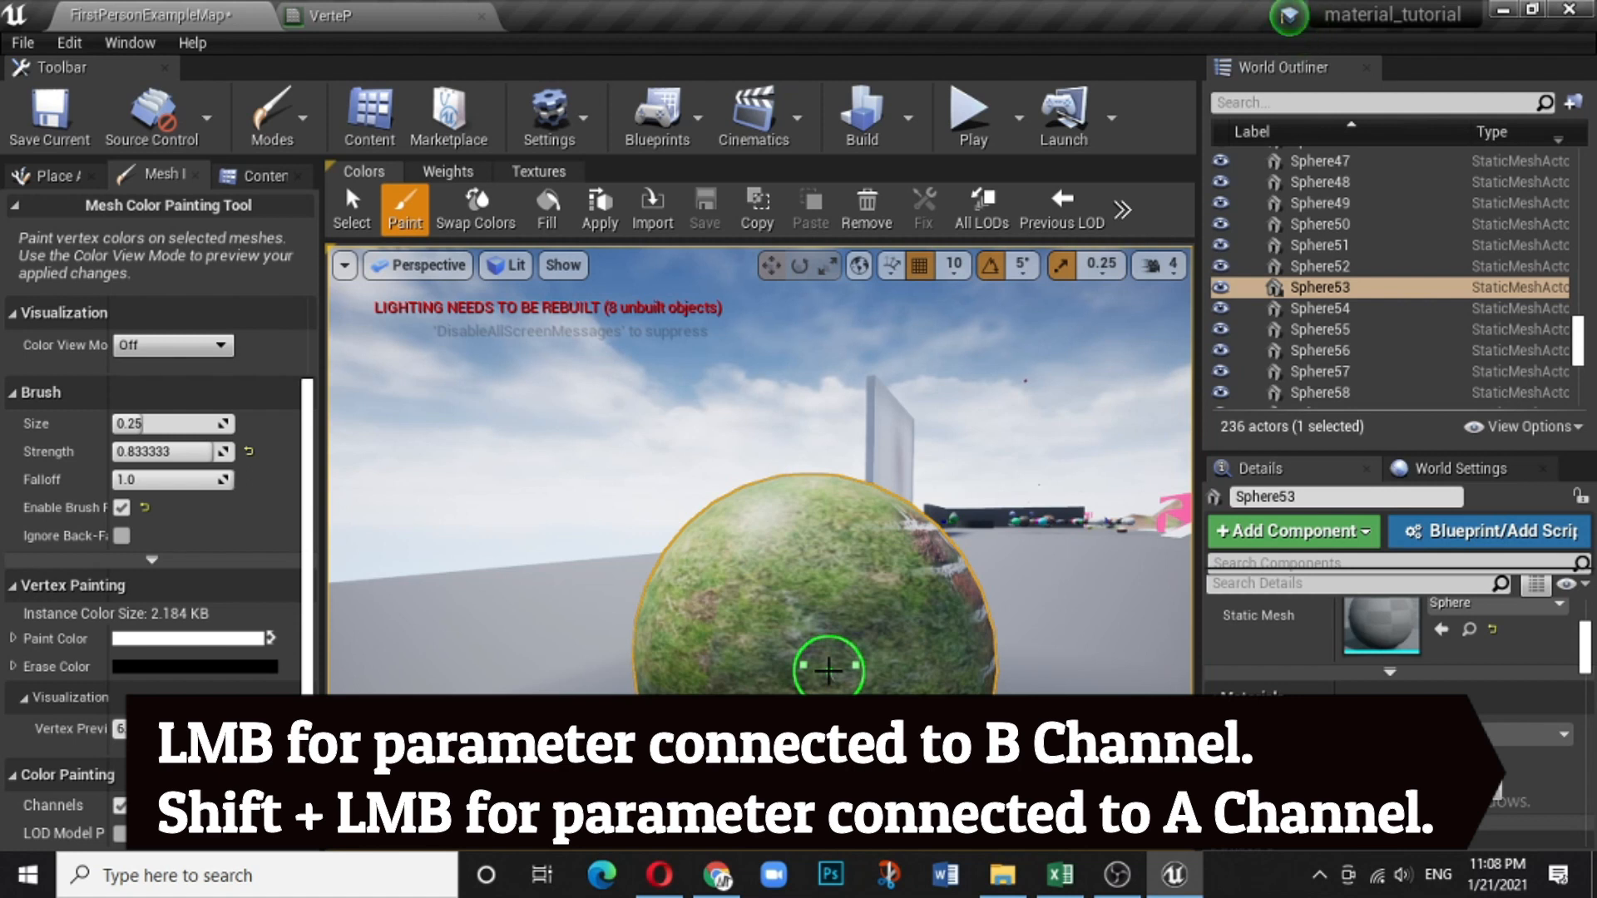
key("ctrl+z")
key("ctrl+z")
key("ctrl+z")
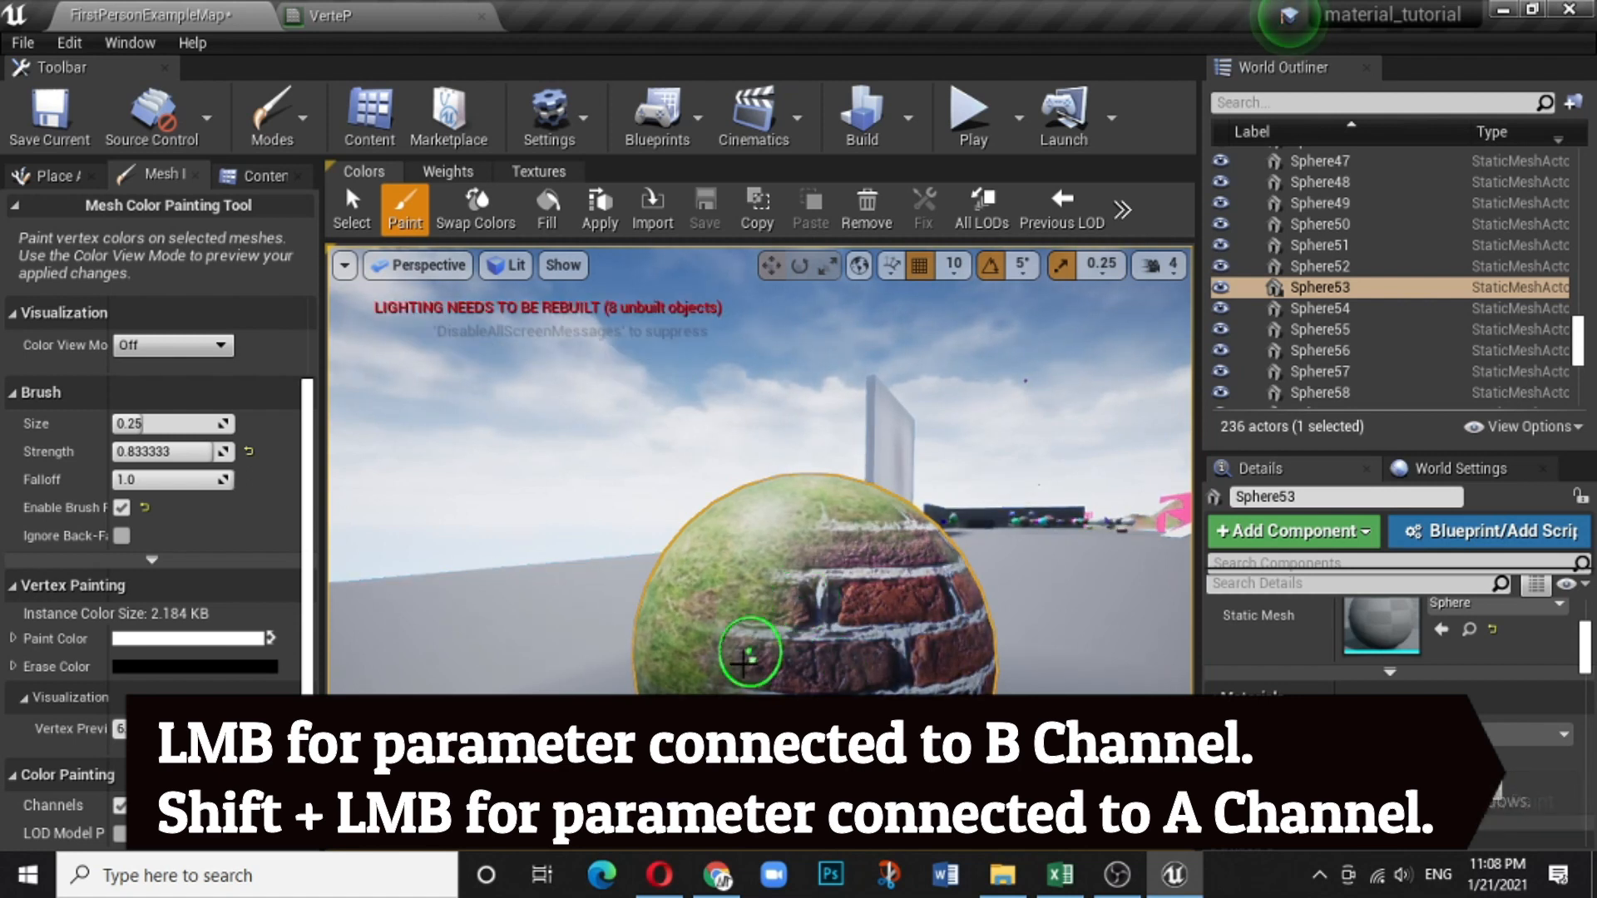
Erase vertex color farther across the sphere's grass side to extend the brick texture, and undo the erasing.
mouse_move(737, 594)
left_mouse_down("shift")
mouse_move(709, 607)
mouse_move(759, 606)
mouse_move(827, 572)
left_mouse_up("shift")
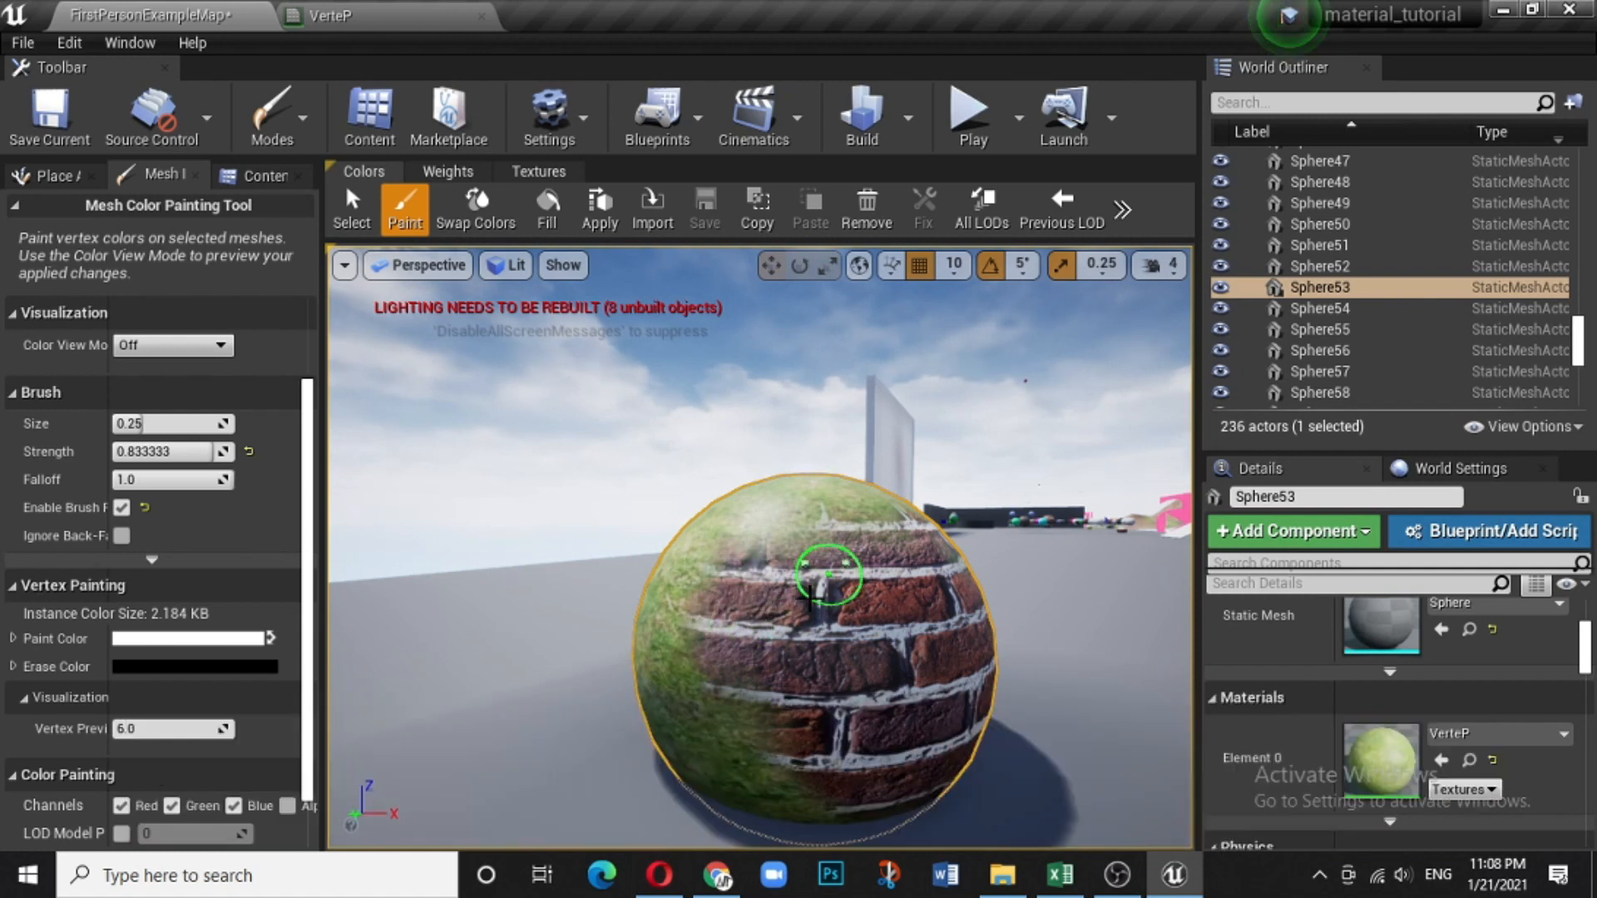
mouse_move(700, 722)
left_mouse_down("shift")
mouse_move(749, 675)
mouse_move(751, 757)
mouse_move(815, 782)
left_mouse_up("shift")
mouse_move(763, 568)
left_mouse_down("shift")
mouse_move(880, 546)
mouse_move(686, 600)
mouse_move(732, 685)
left_mouse_up("shift")
key("ctrl+z")
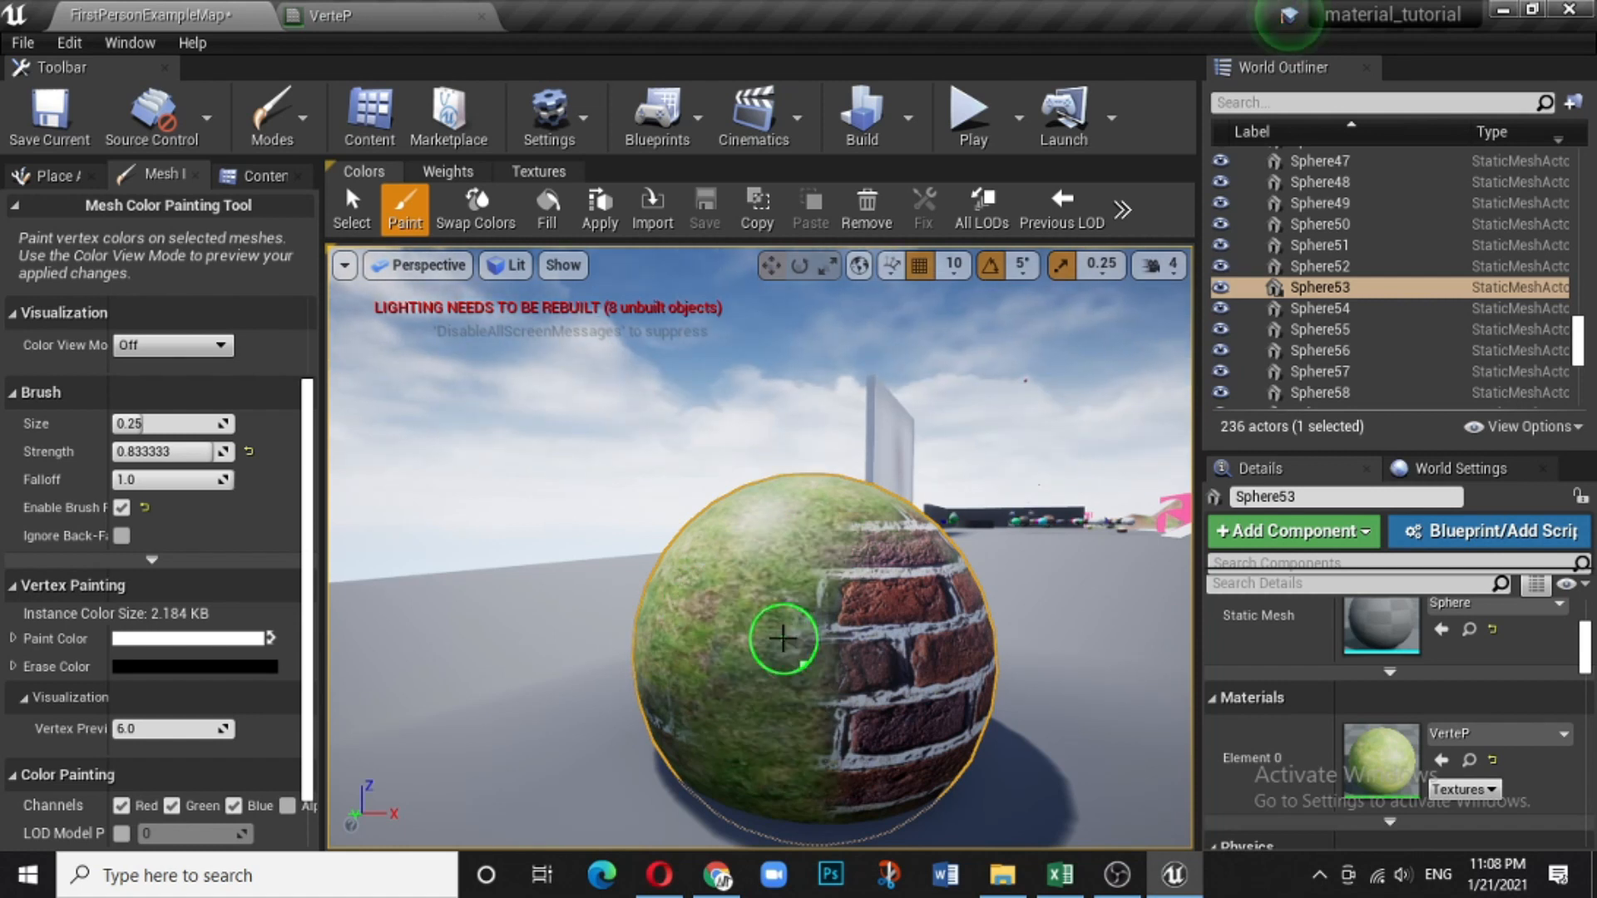
Place the SM_Rock mesh from the StarterContent Props folder in the level beside the painted sphere.
scroll(783, 638, "down", 4)
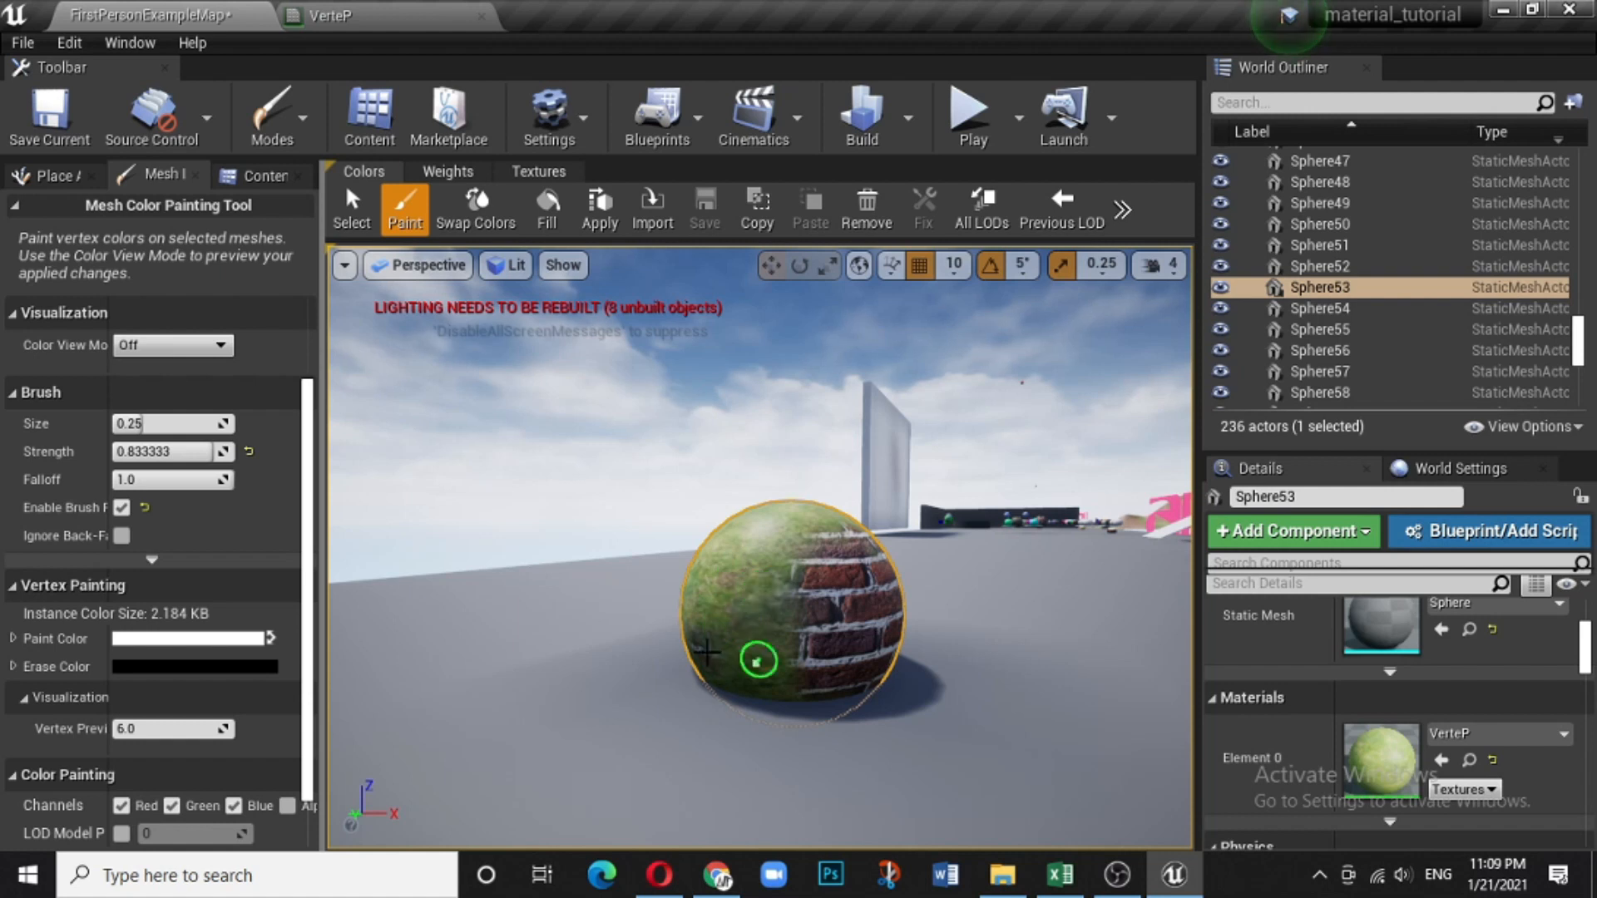
left_click(254, 176)
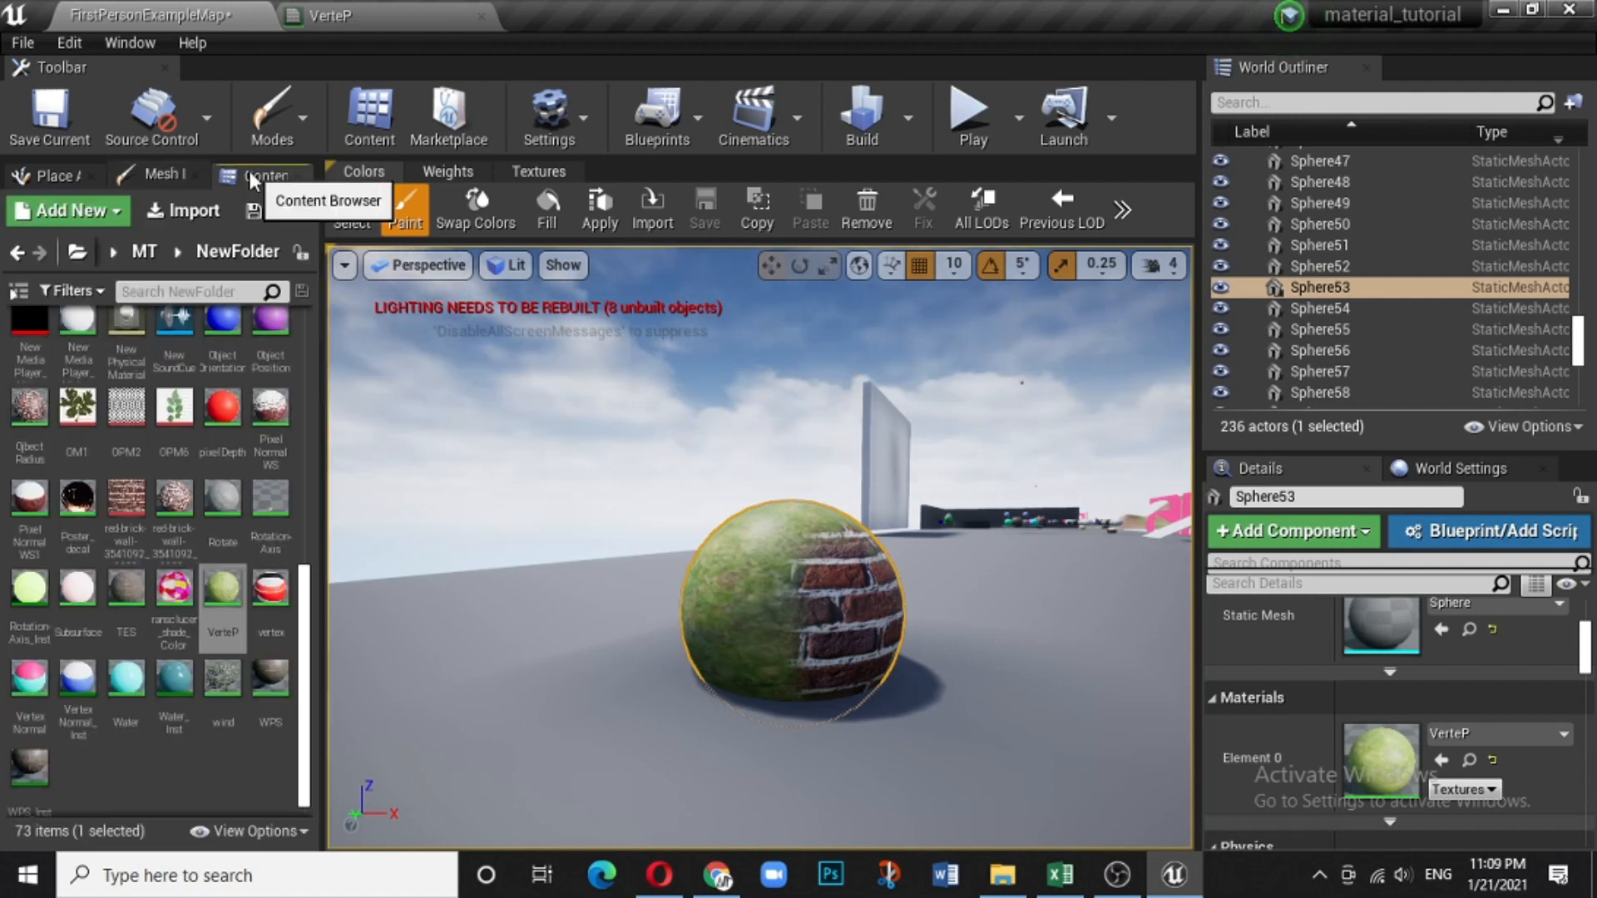
left_click(77, 253)
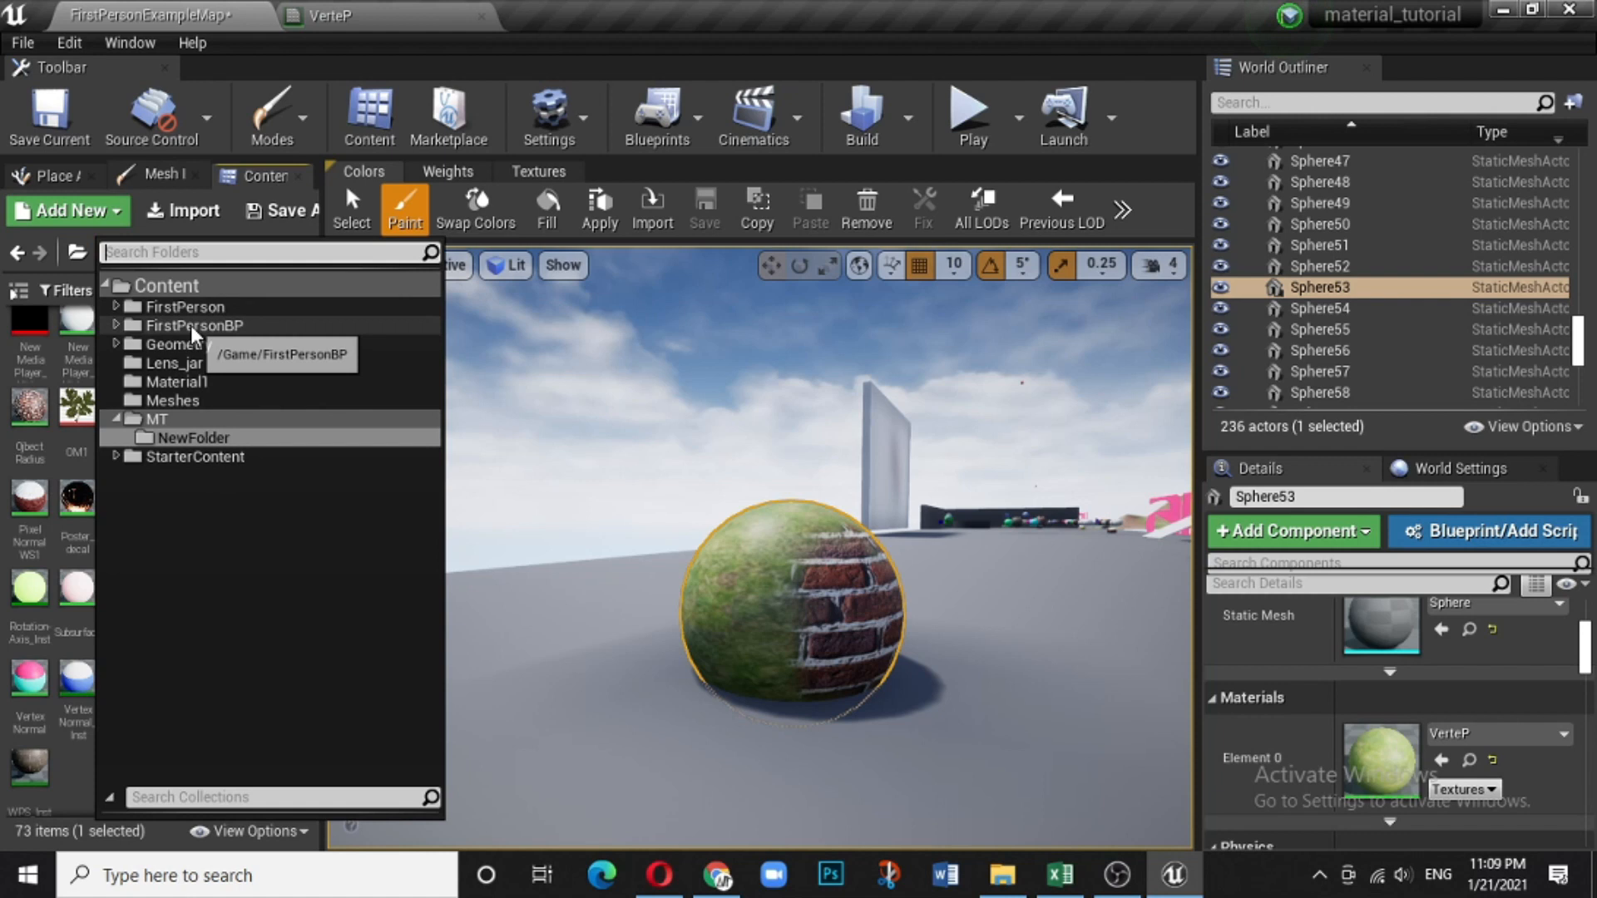
left_click(192, 456)
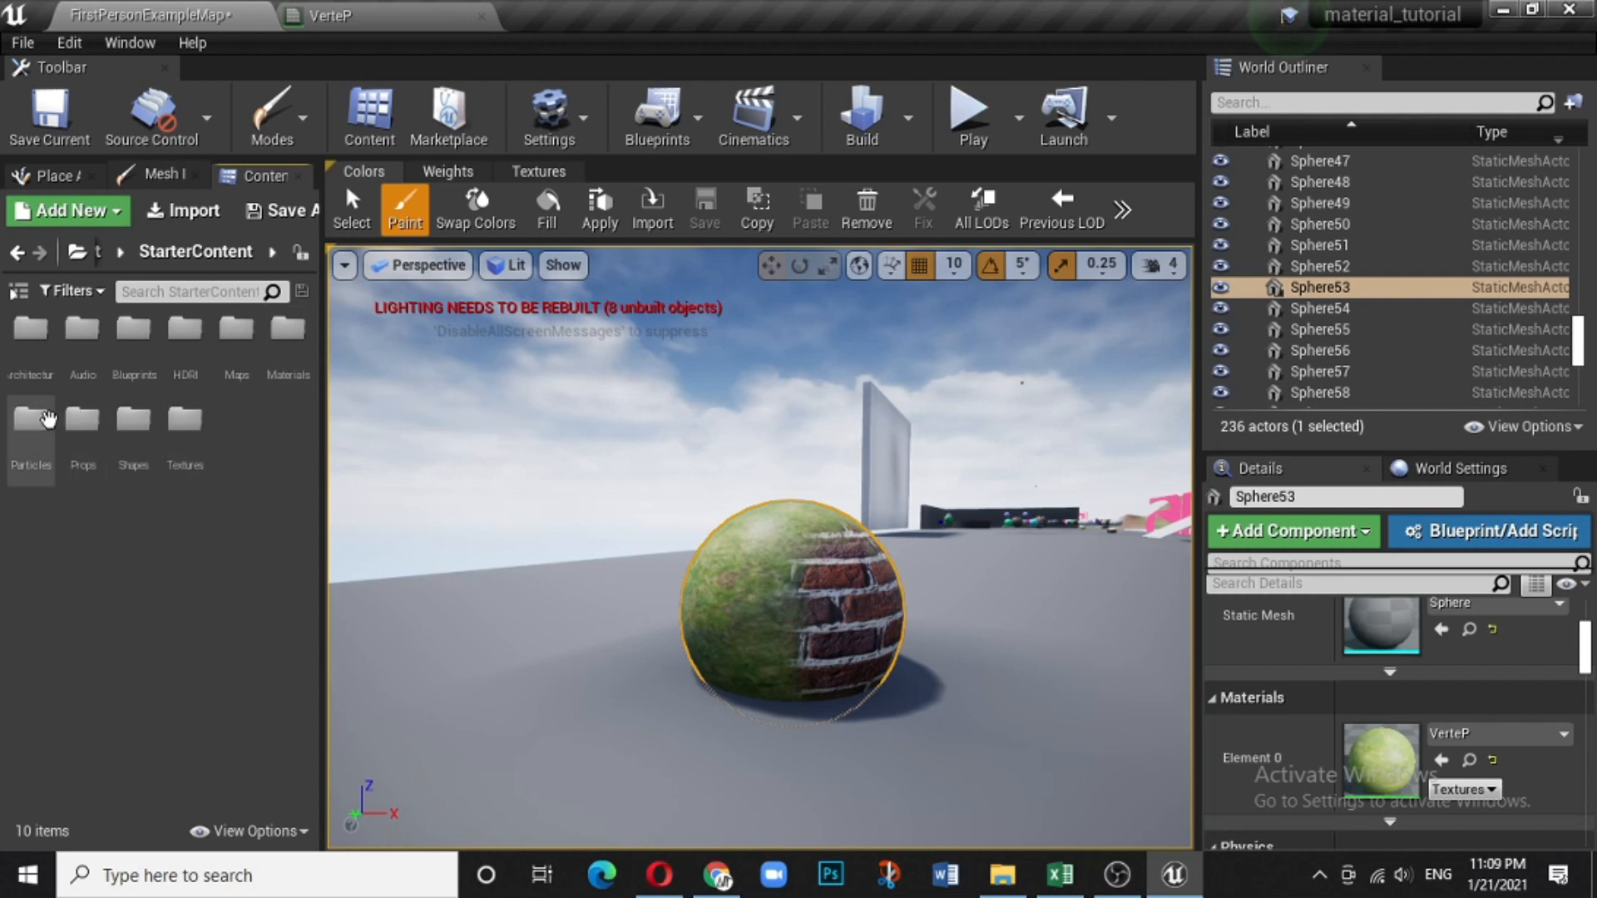
left_click(70, 424)
double_click(71, 424)
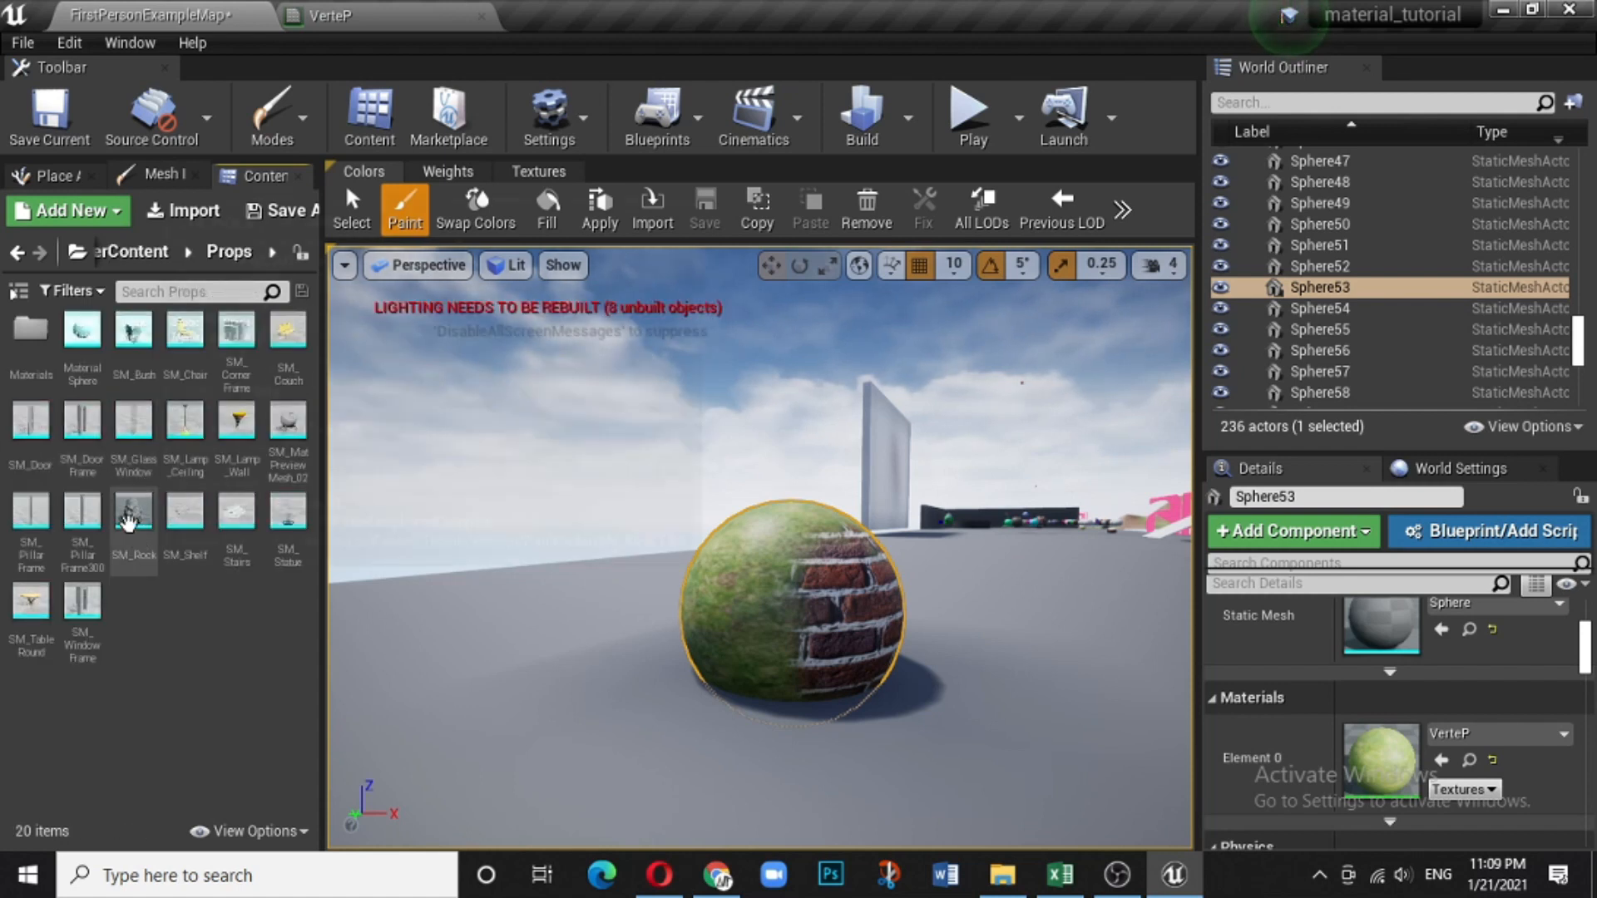
left_click_drag(133, 511, 516, 707)
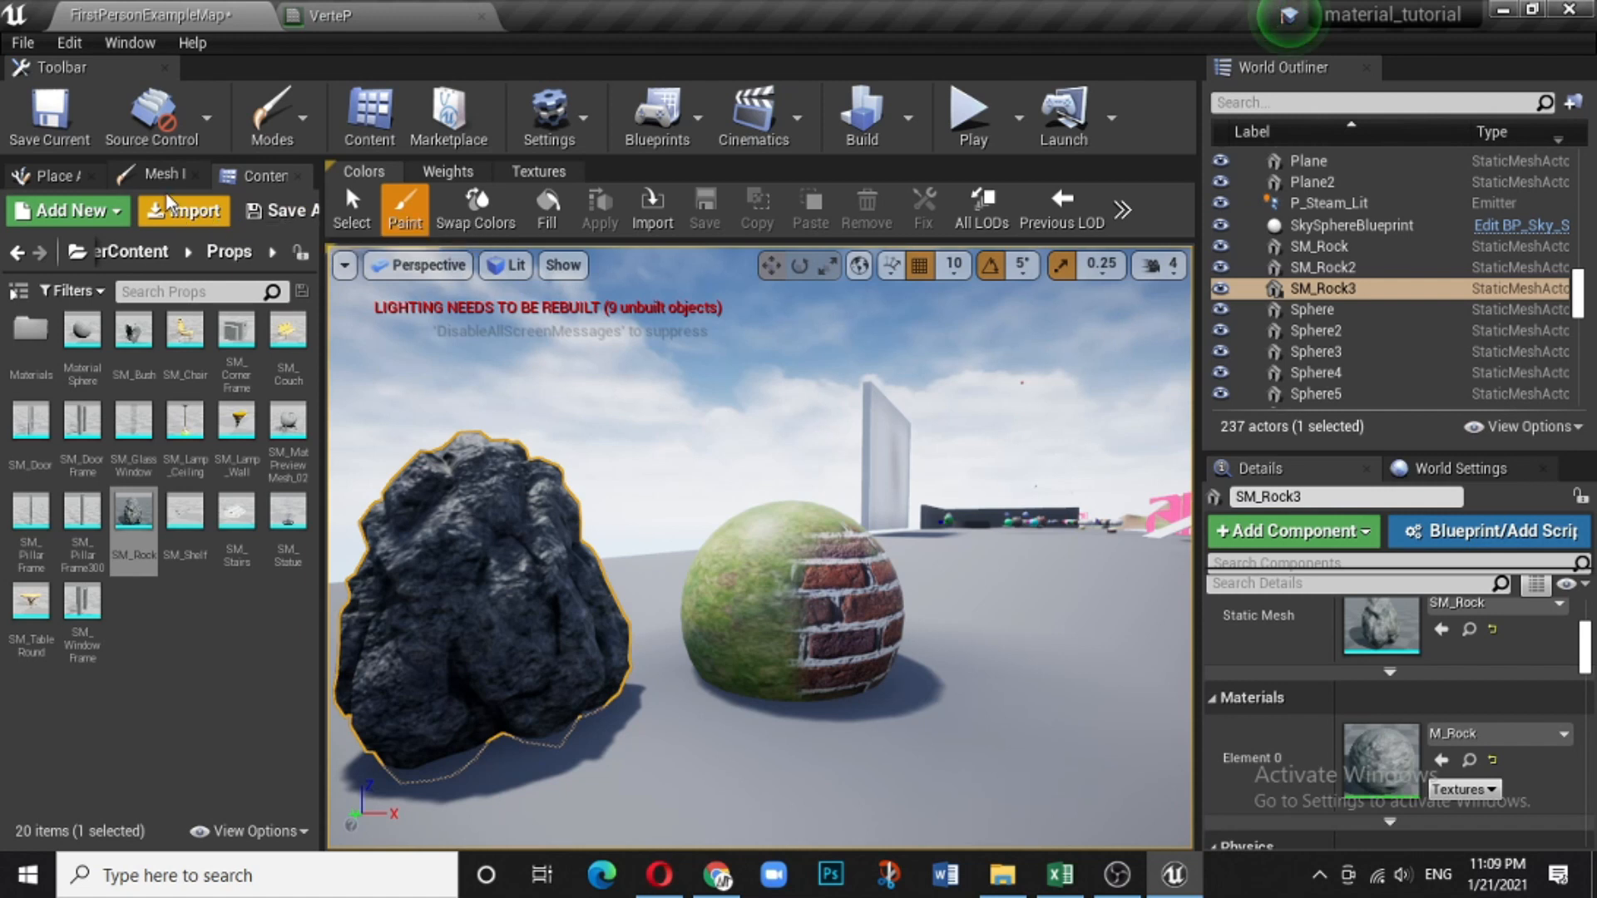
Assign the VerteP material from MT/NewFolder to Element 0 of the new rock.
left_click(136, 254)
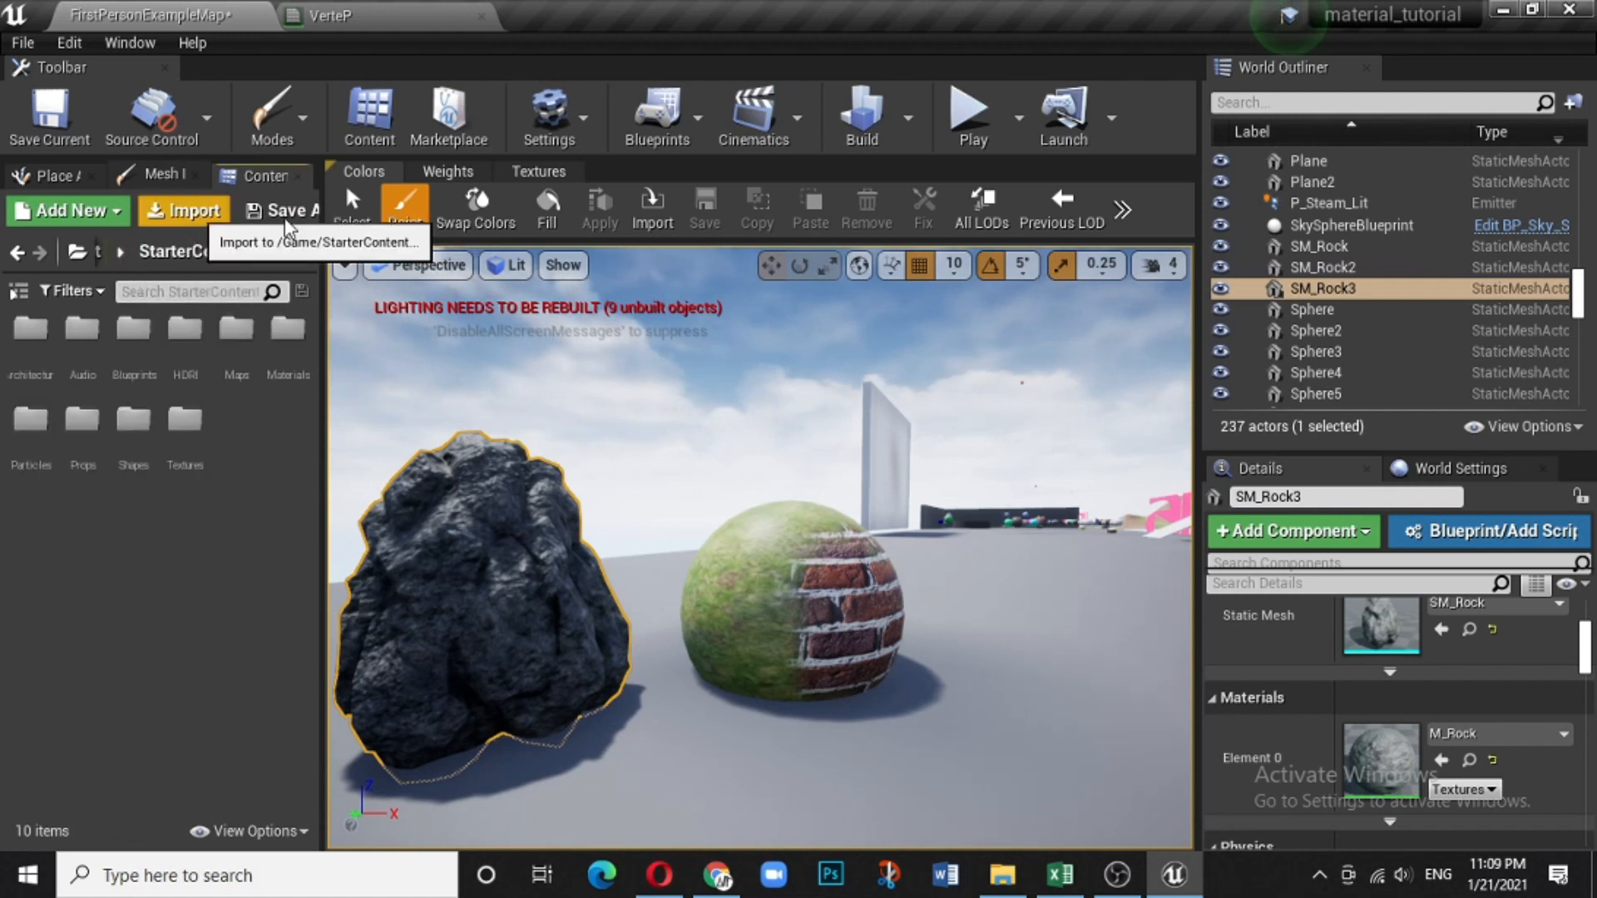
left_click(77, 252)
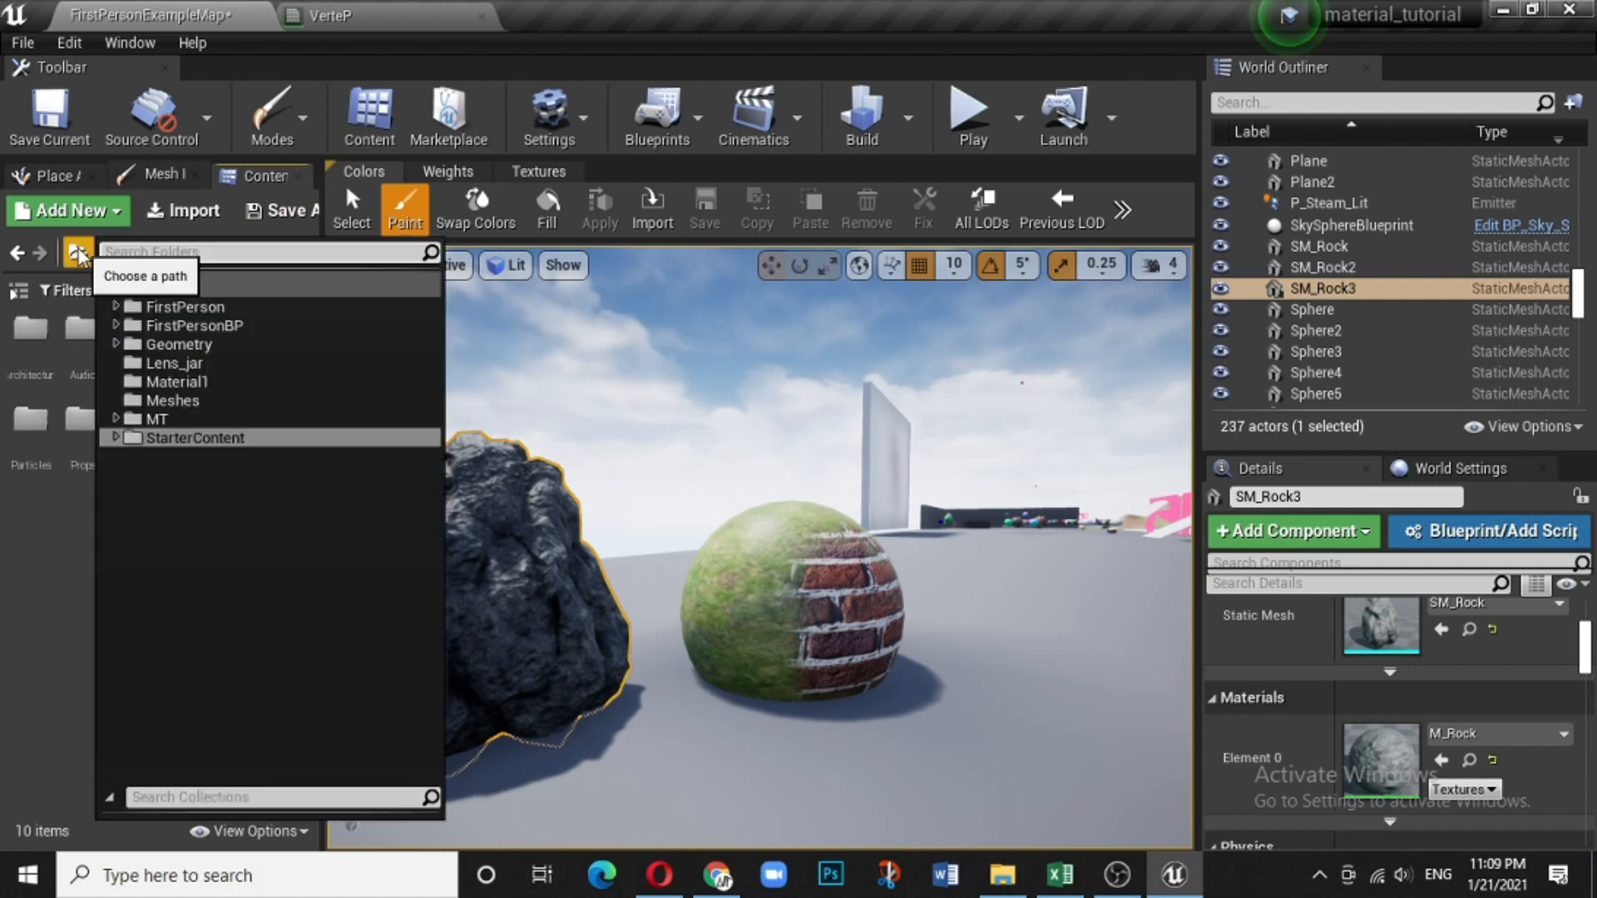
left_click(156, 418)
scroll(144, 508, "down", 3)
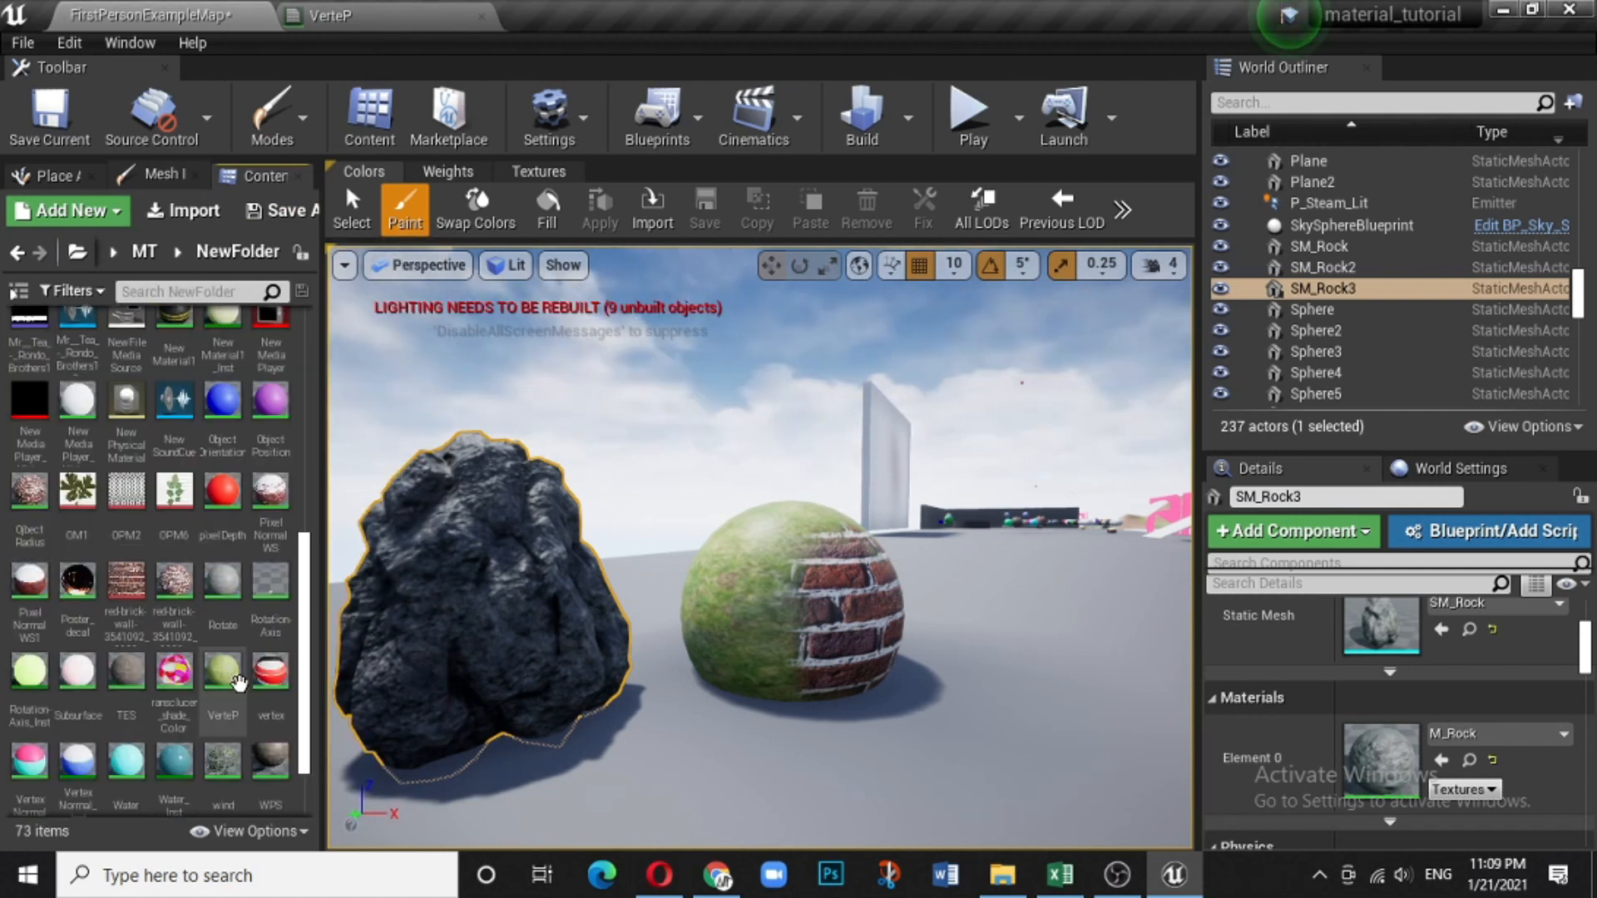
scroll(236, 663, "down", 4)
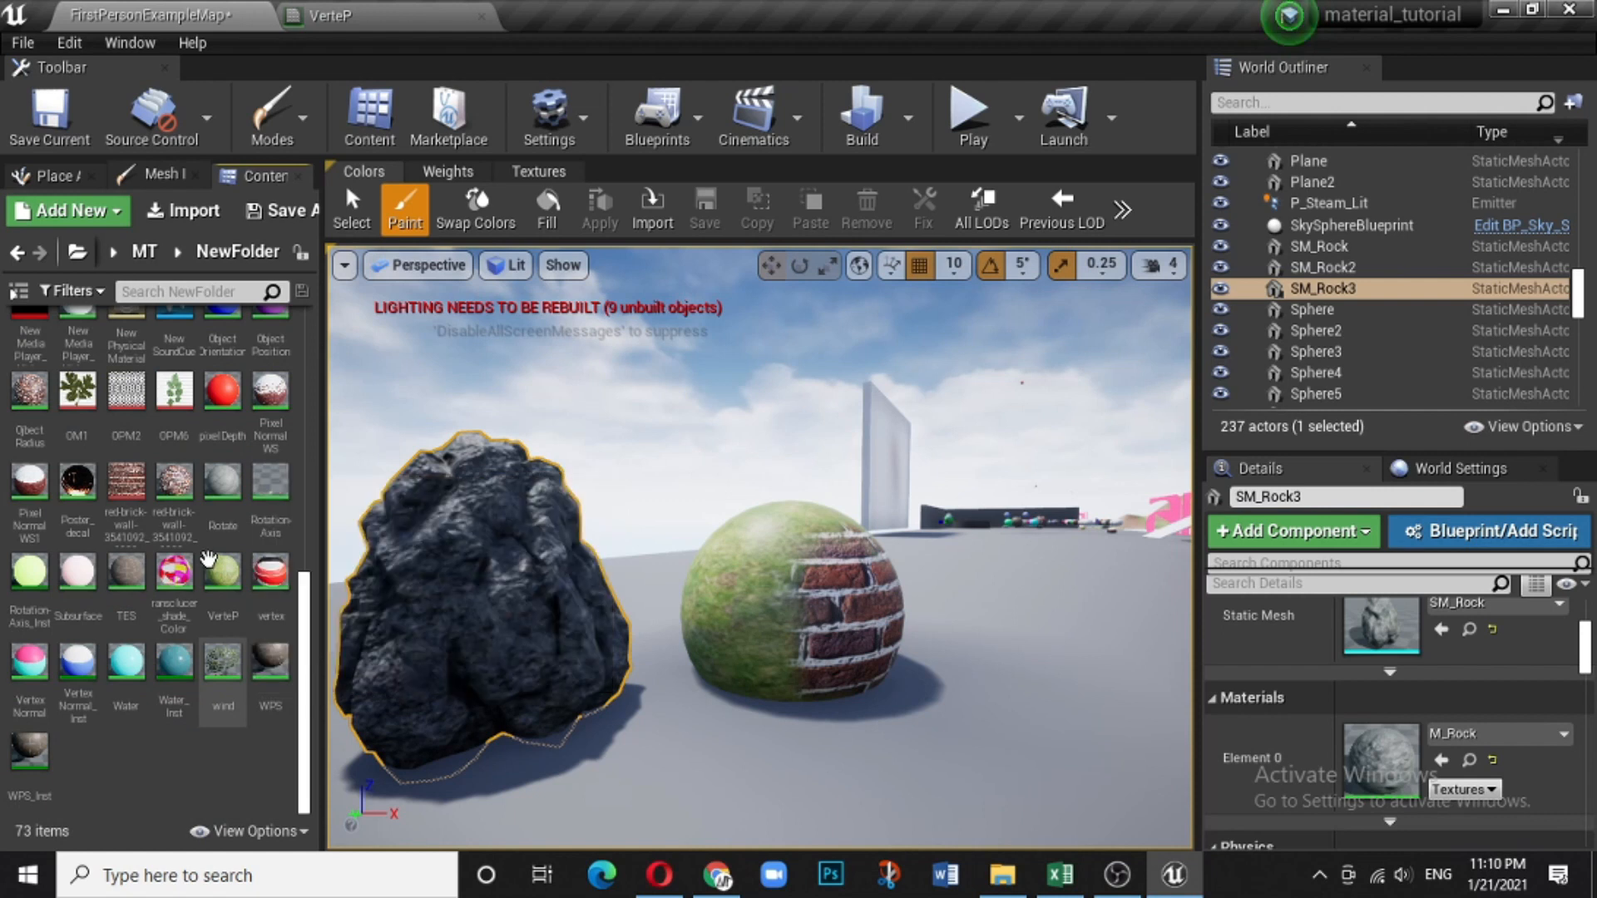
left_click(222, 573)
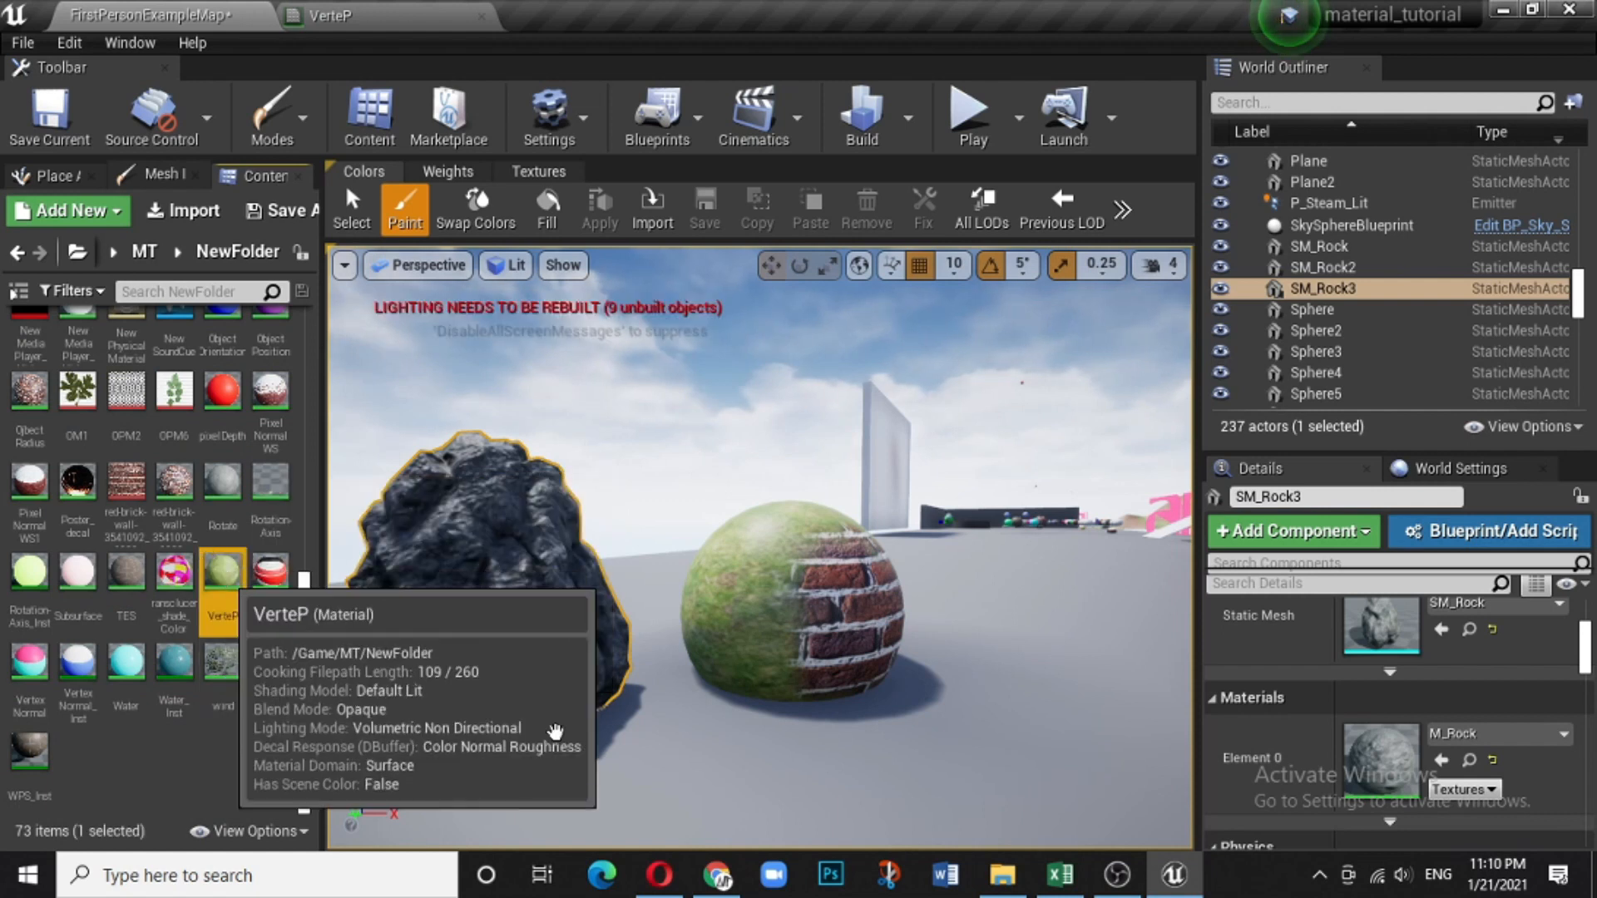
left_click(1441, 762)
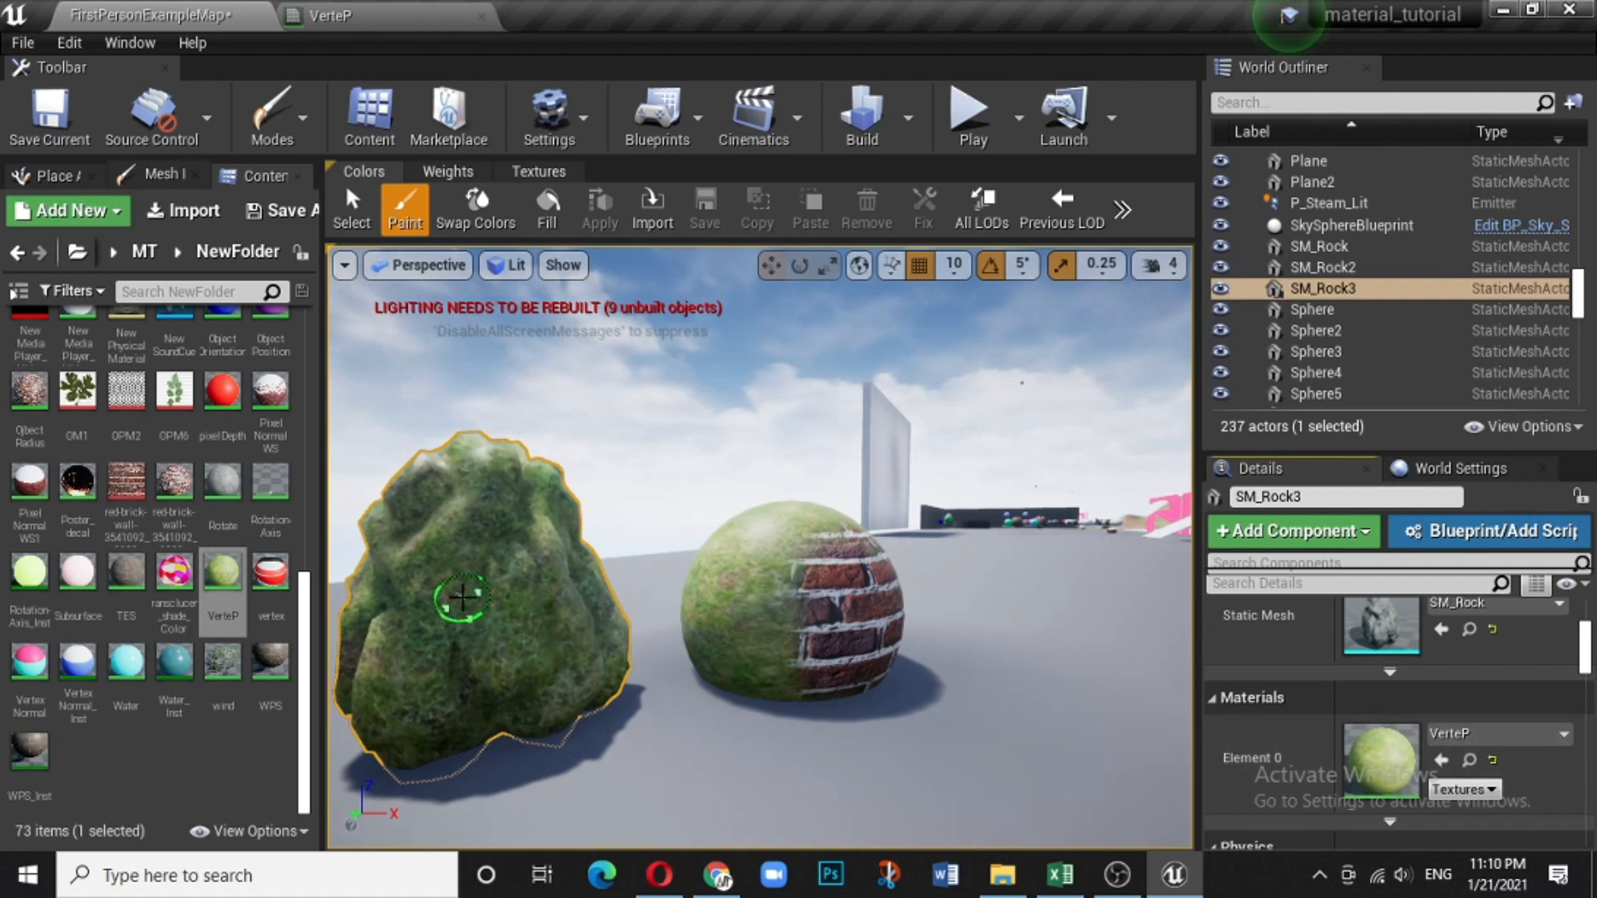
Erase vertex color across the rock's front to expose the brick texture, and restore the grass over it.
mouse_move(462, 597)
left_mouse_down()
mouse_move(432, 646)
mouse_move(507, 641)
mouse_move(503, 608)
mouse_move(446, 592)
mouse_move(553, 595)
left_mouse_up()
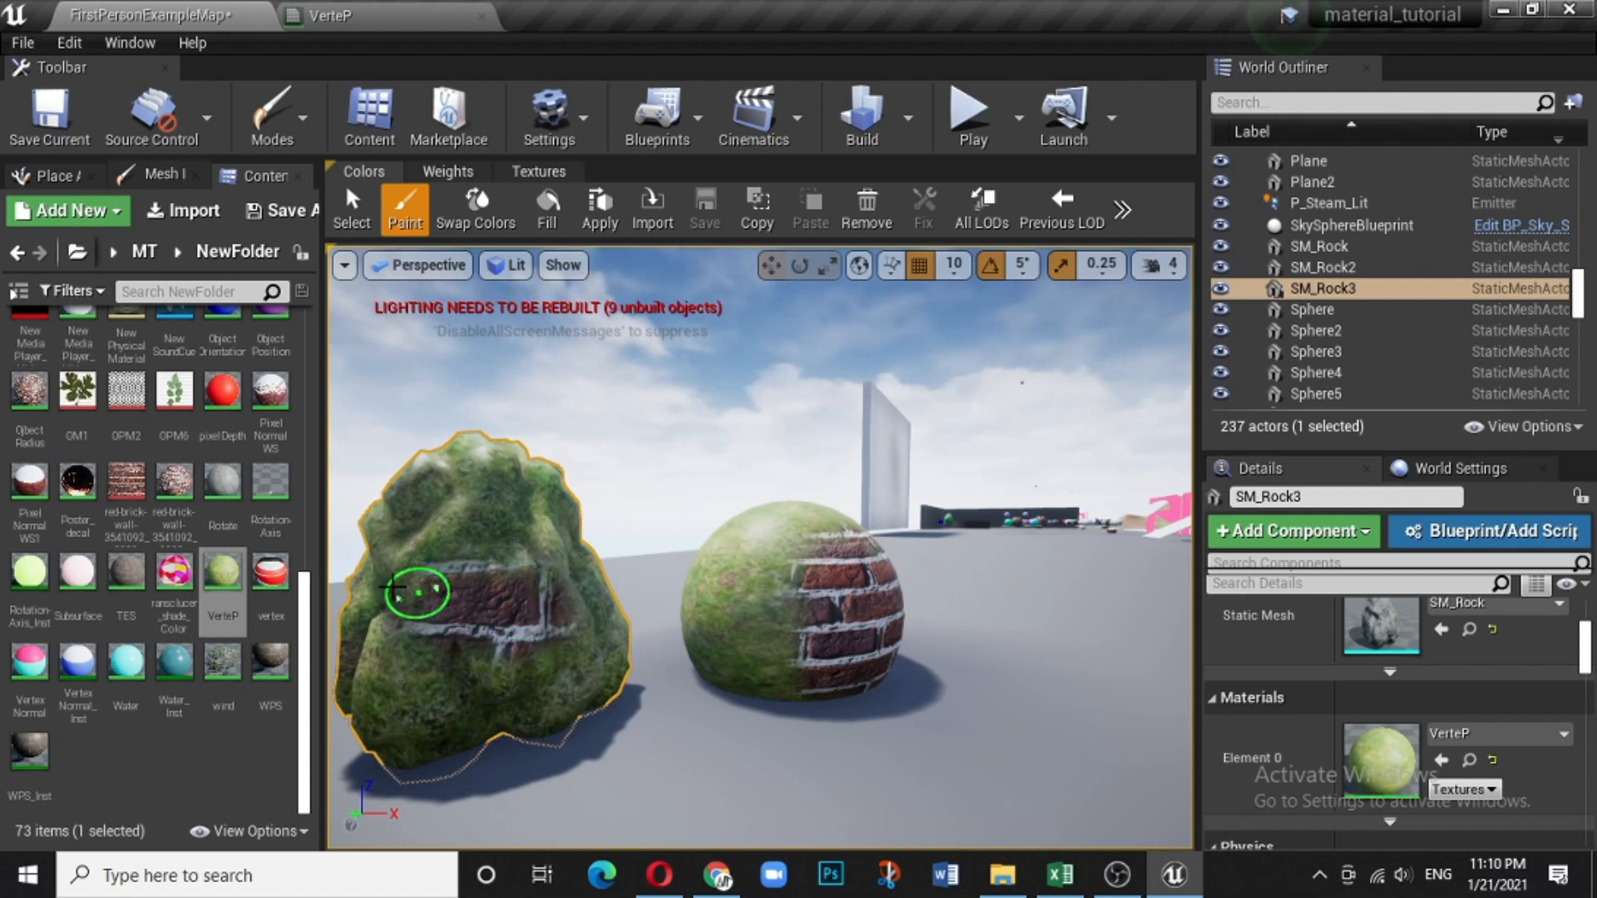
mouse_move(387, 608)
left_mouse_down()
mouse_move(502, 682)
mouse_move(540, 669)
left_mouse_up()
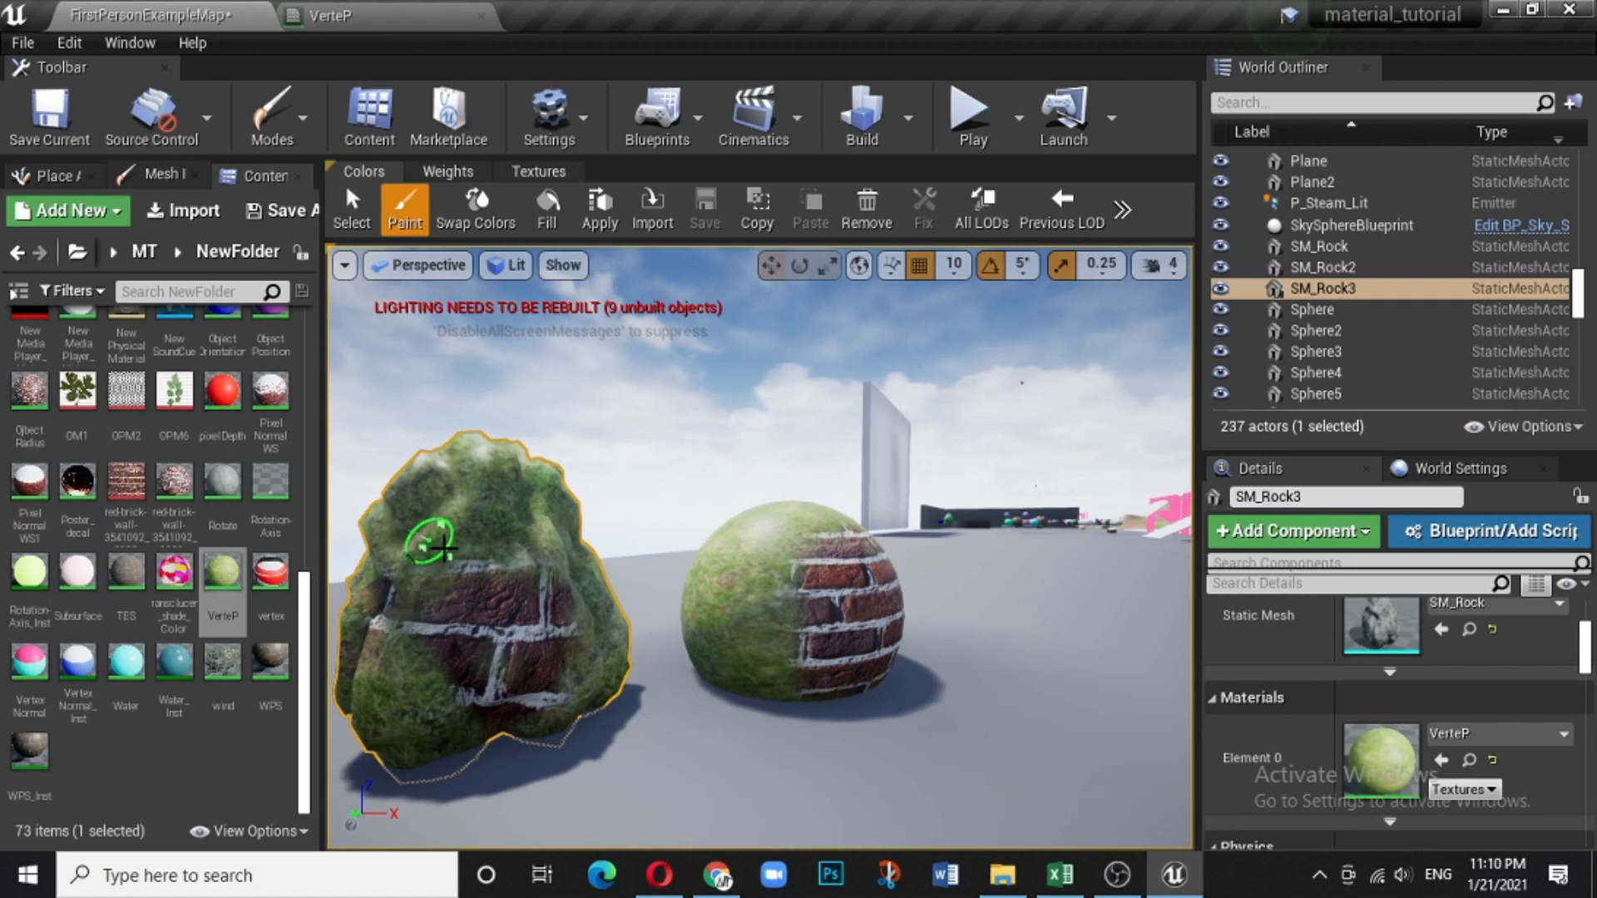
mouse_move(507, 628)
left_mouse_down()
mouse_move(504, 682)
mouse_move(487, 669)
mouse_move(516, 691)
mouse_move(523, 580)
left_mouse_up()
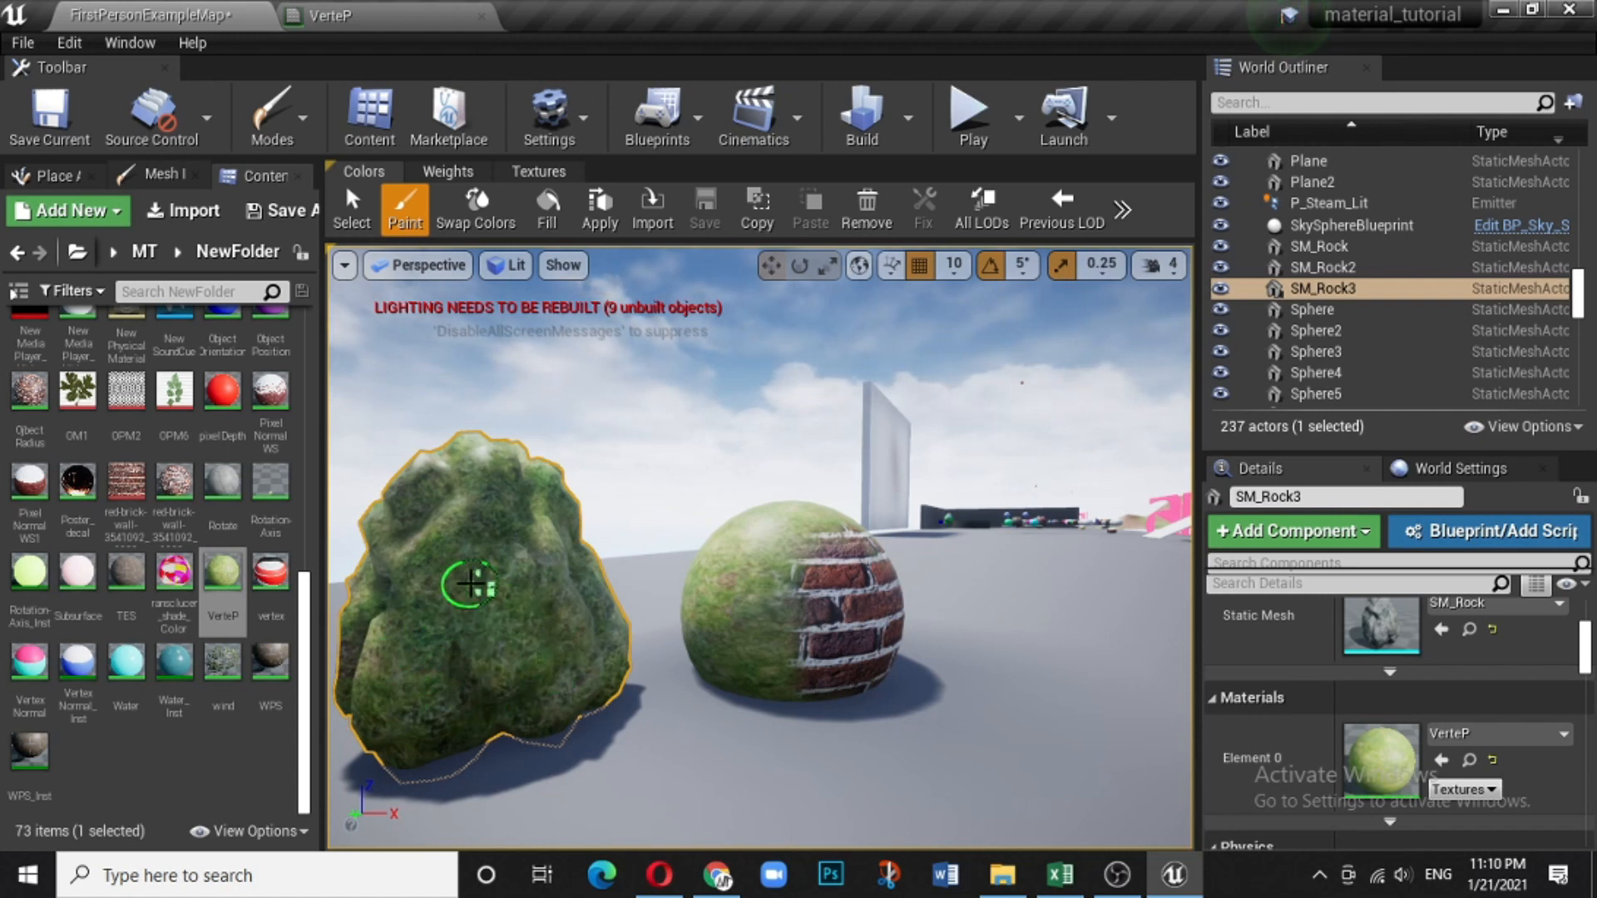
Replace the brick texture in VerteP's first Texture Sample with T_Rock_Basalt_D, save the material and return to the level.
left_click(406, 20)
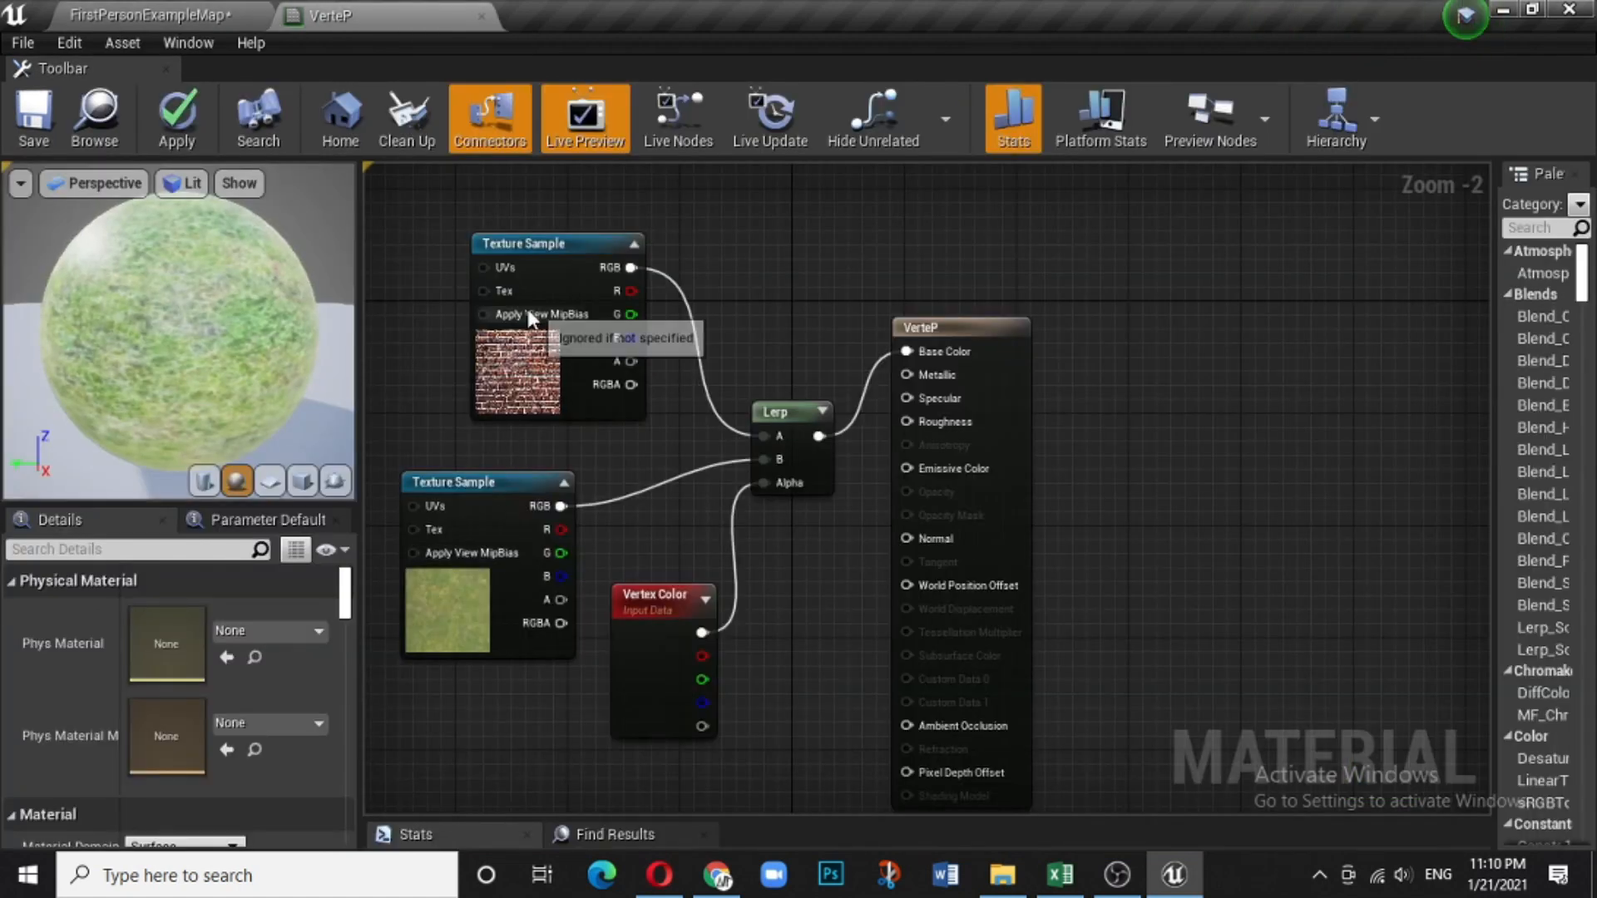
left_click(552, 241)
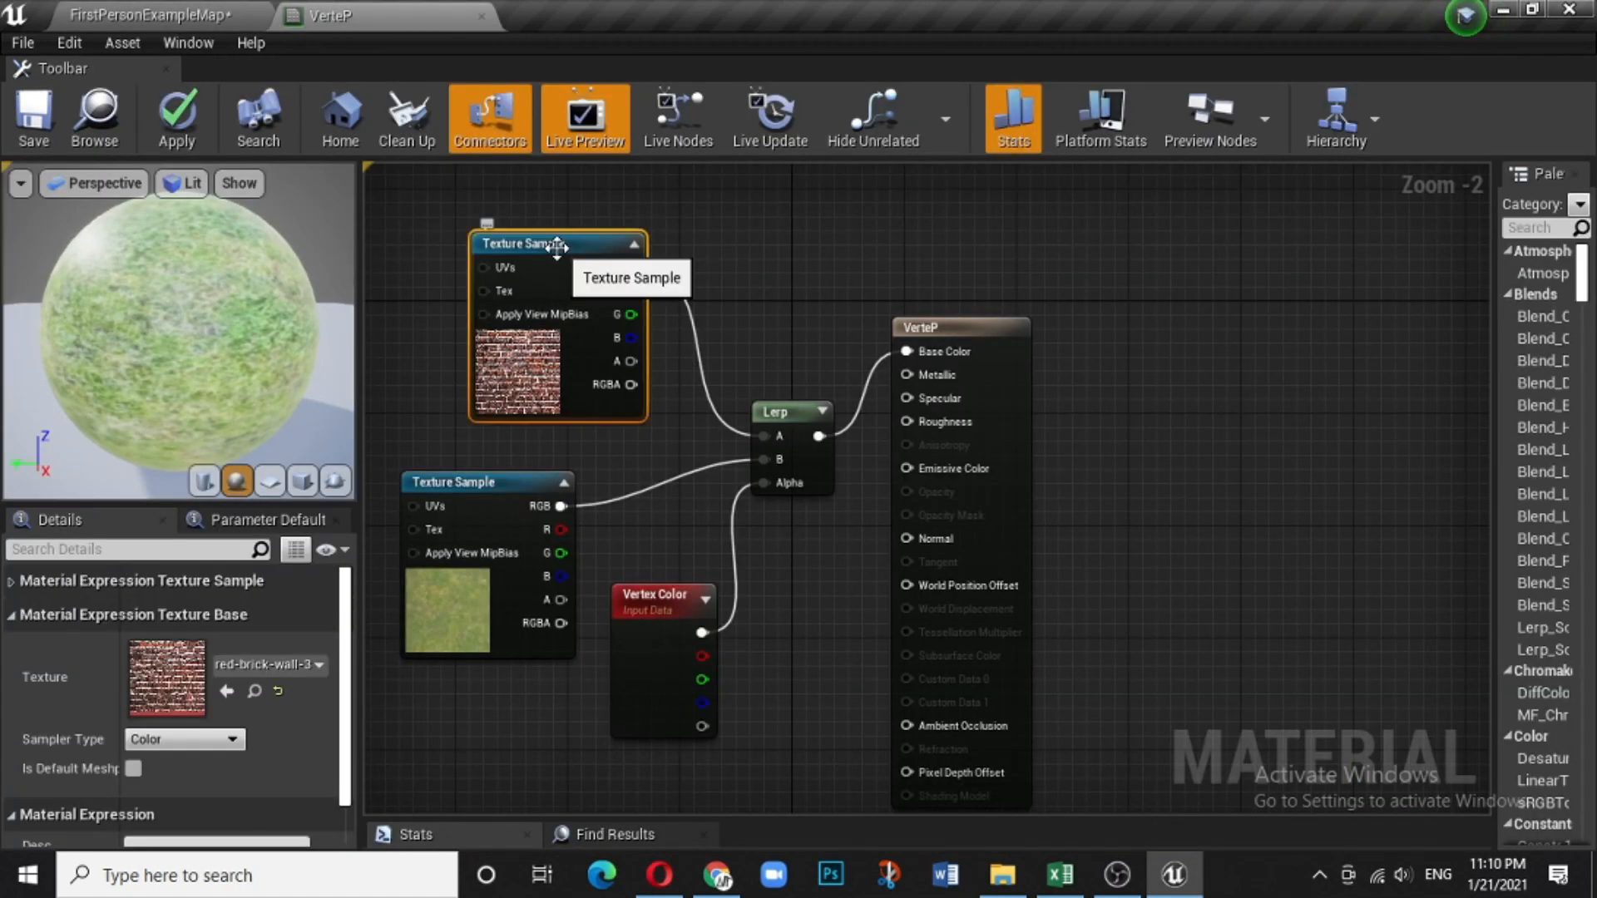
left_click(265, 662)
type("rock")
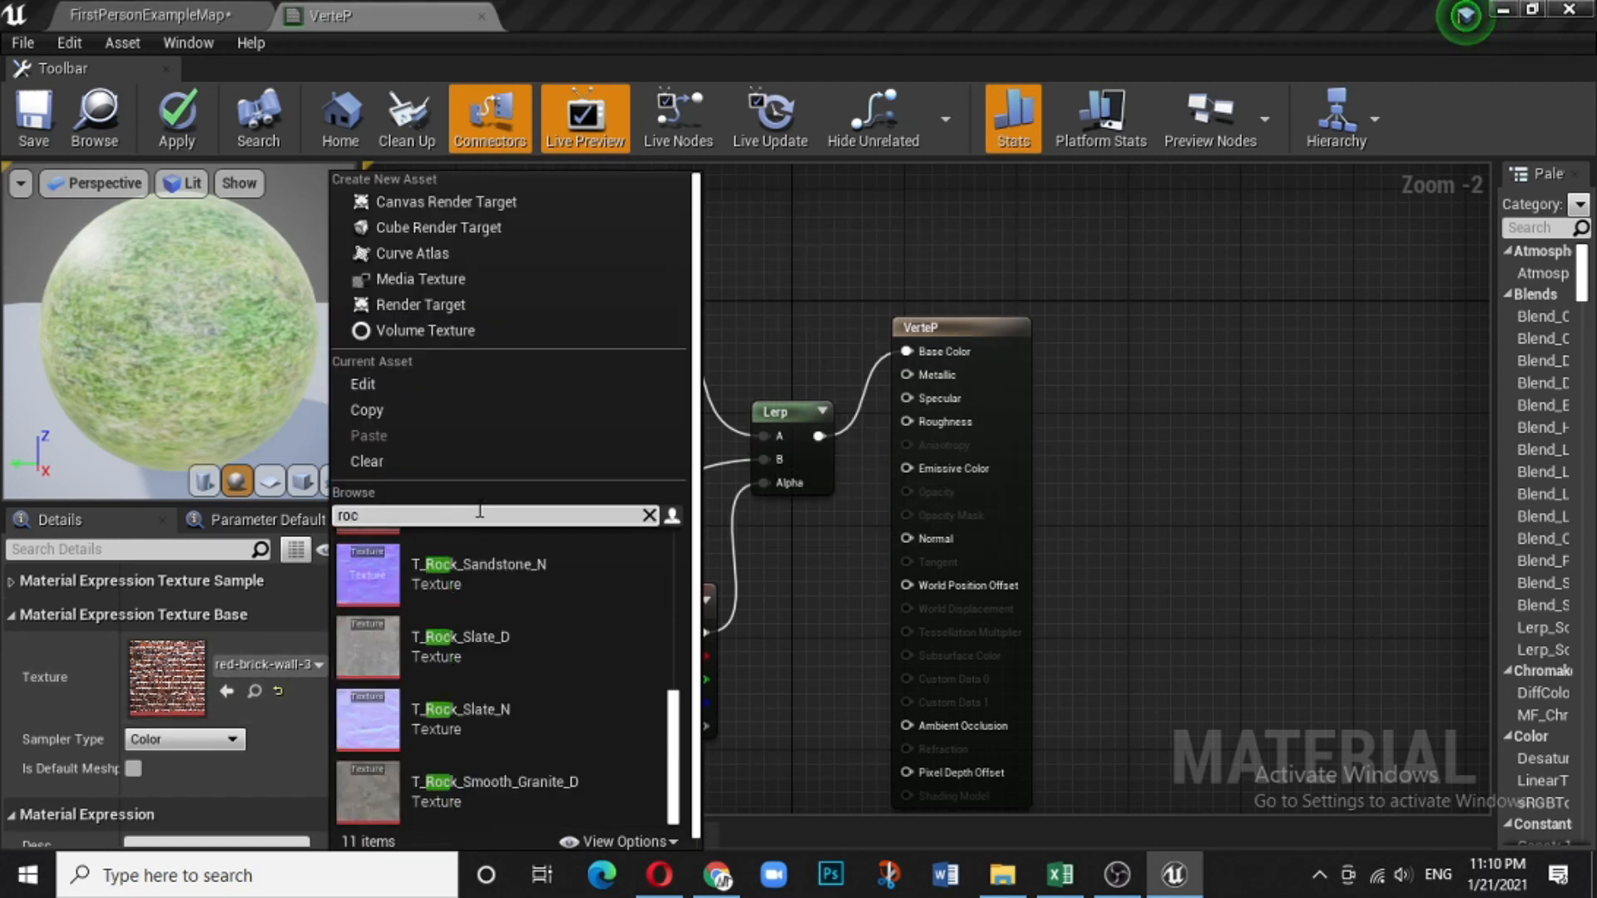
scroll(548, 737, "down", 1)
scroll(545, 732, "up", 6)
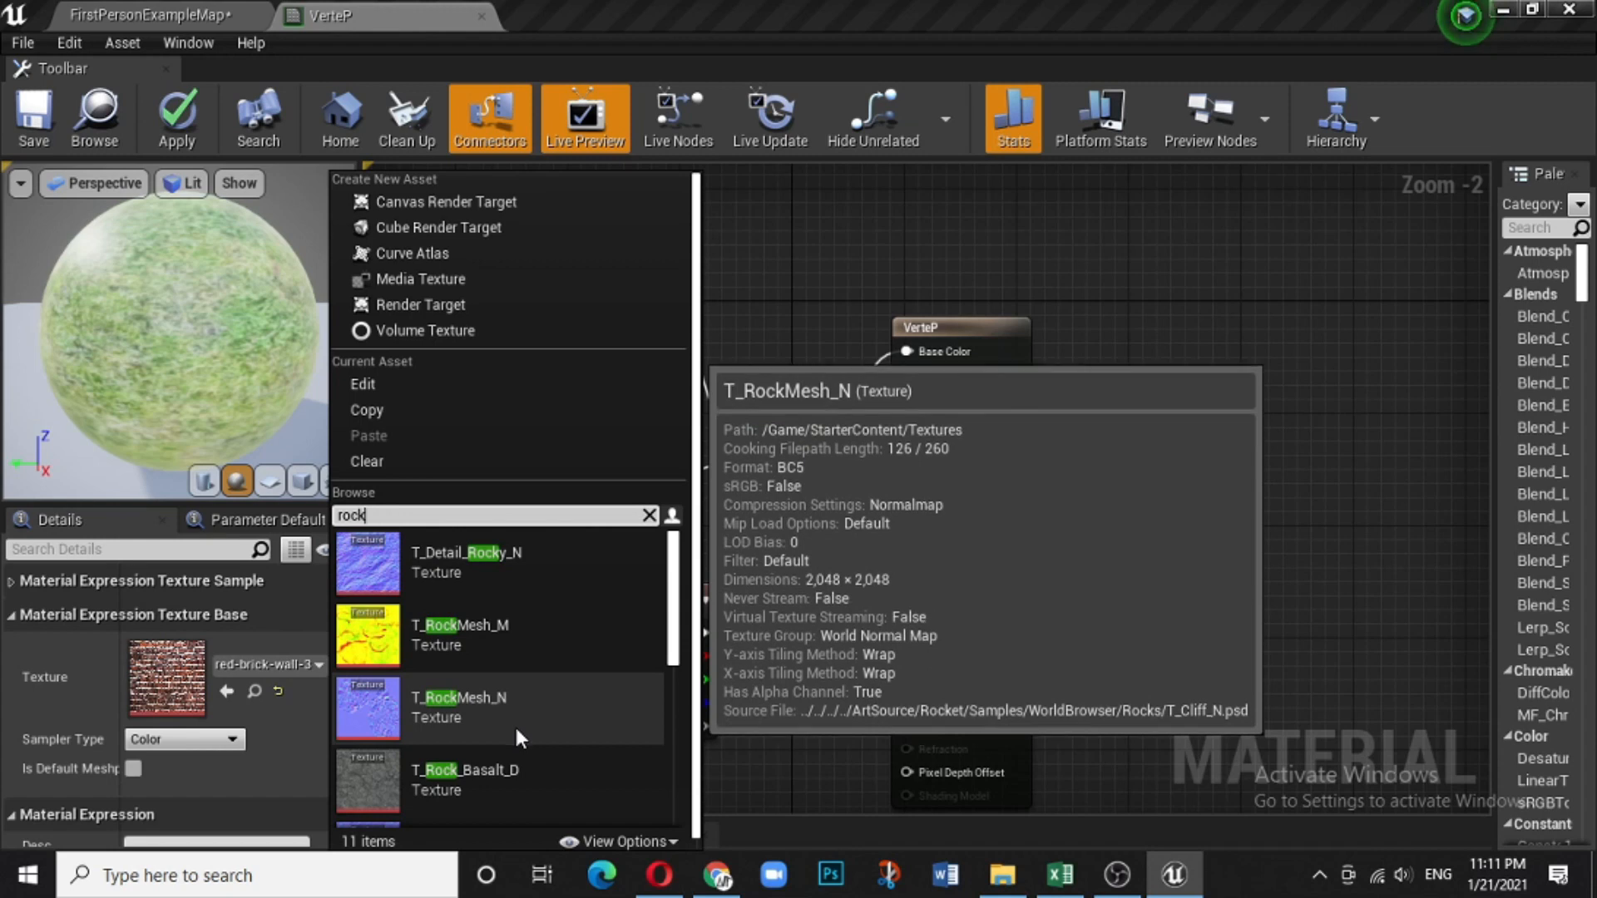
scroll(514, 728, "down", 1)
left_click(357, 730)
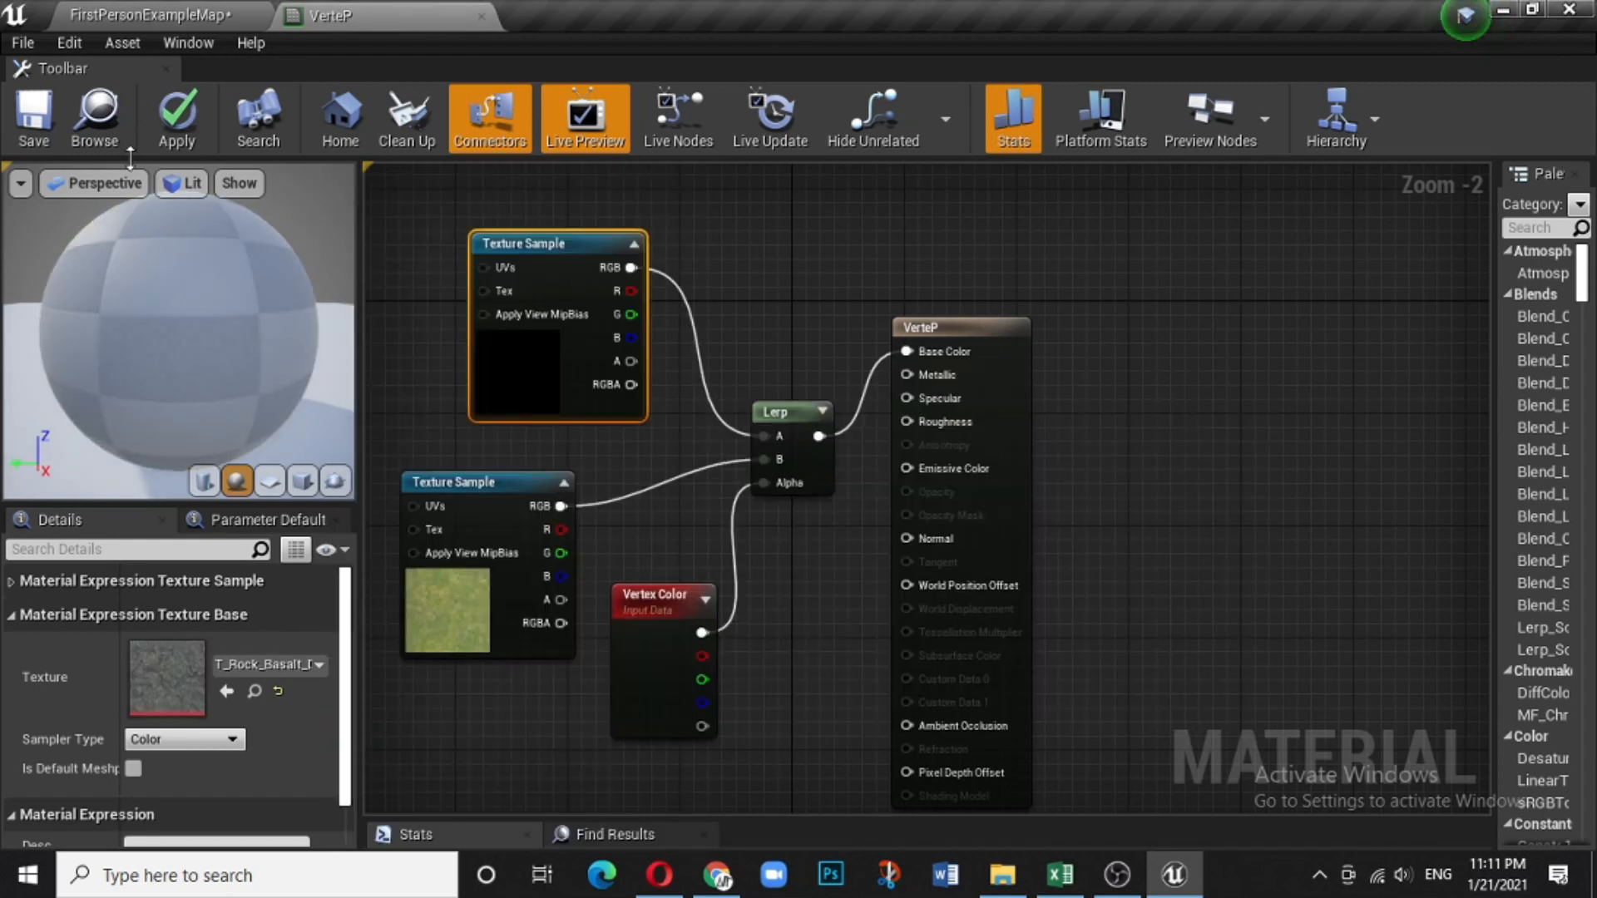
left_click(35, 121)
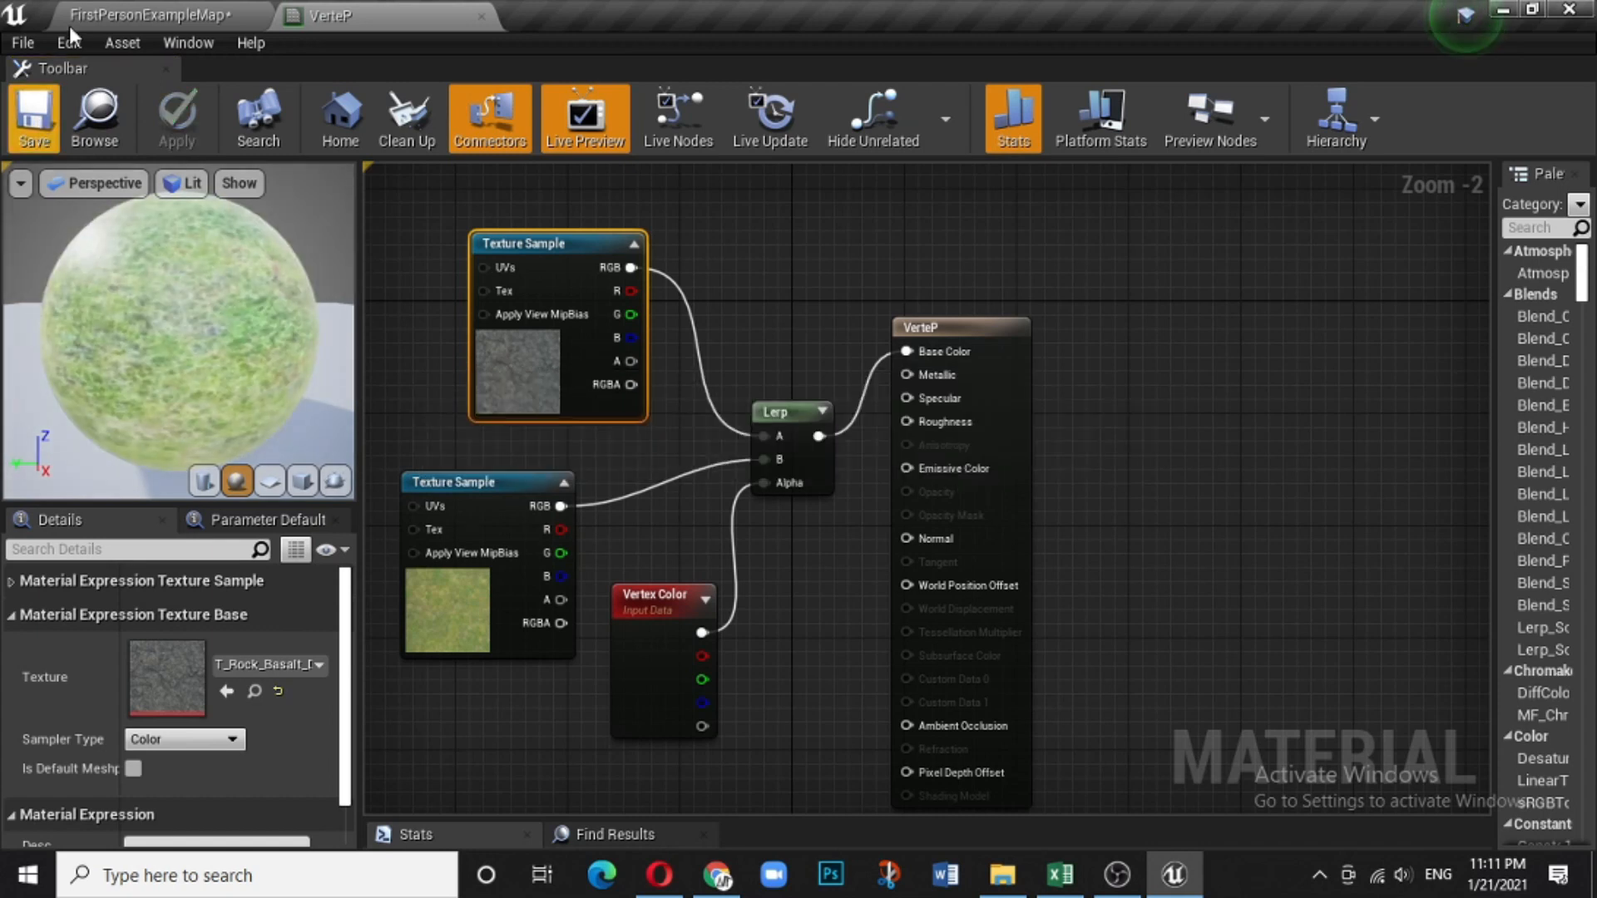
left_click(120, 12)
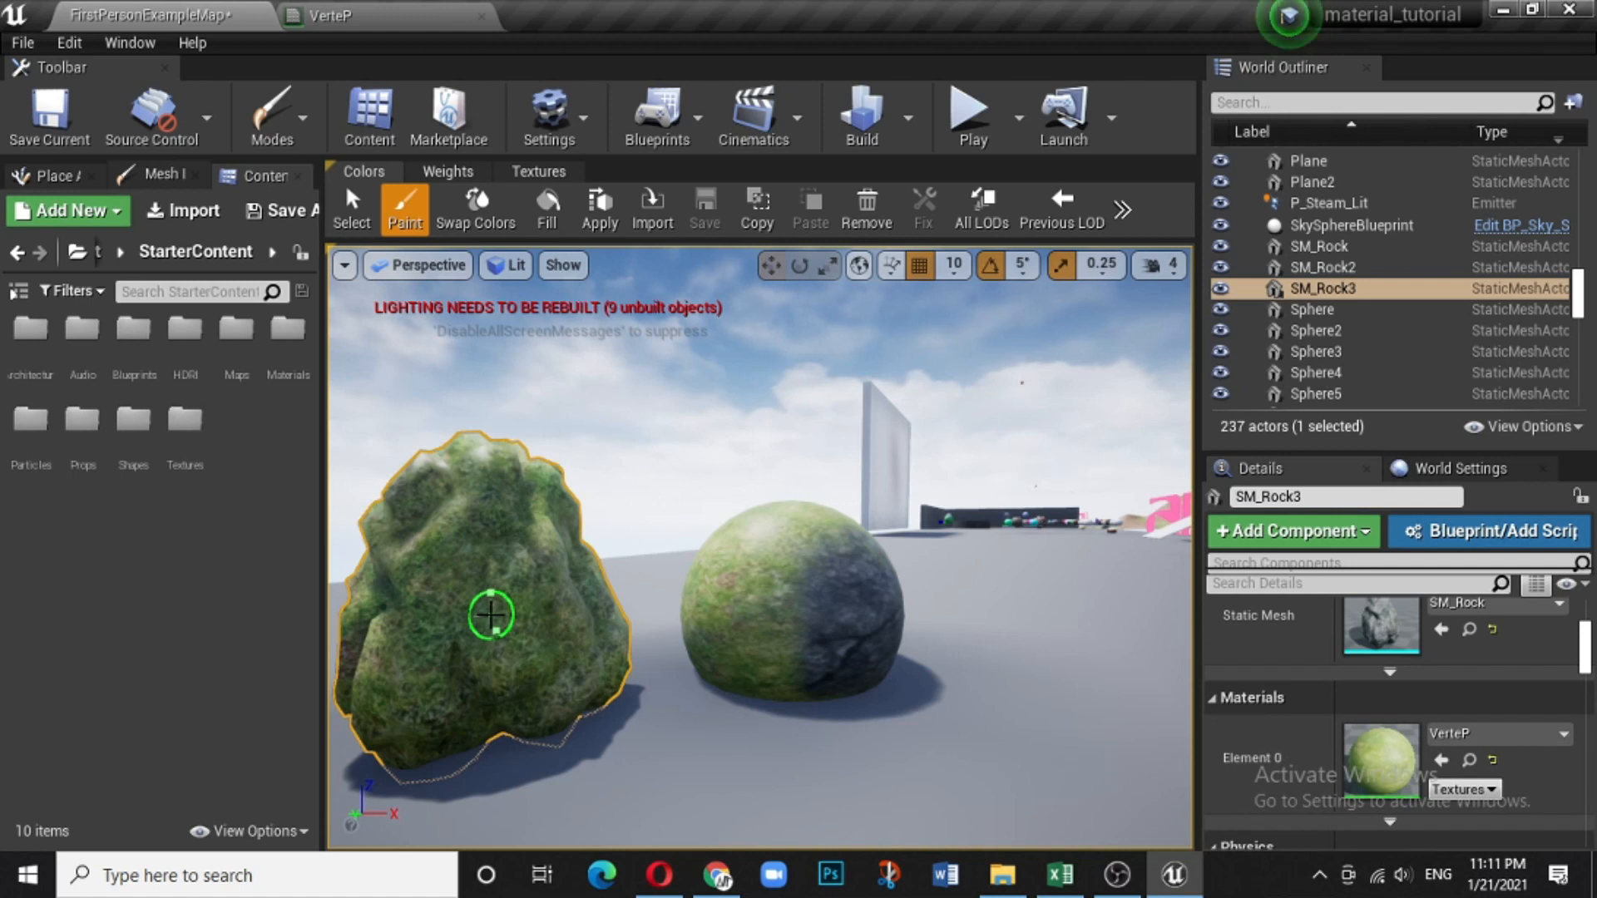
Erase vertex color over the rock's middle and upper part to expose the basalt, and paint grass patches back onto its front.
mouse_move(493, 607)
left_mouse_down()
mouse_move(509, 552)
mouse_move(539, 568)
mouse_move(410, 582)
mouse_move(430, 521)
mouse_move(406, 620)
mouse_move(371, 652)
mouse_move(509, 645)
mouse_move(579, 585)
left_mouse_up()
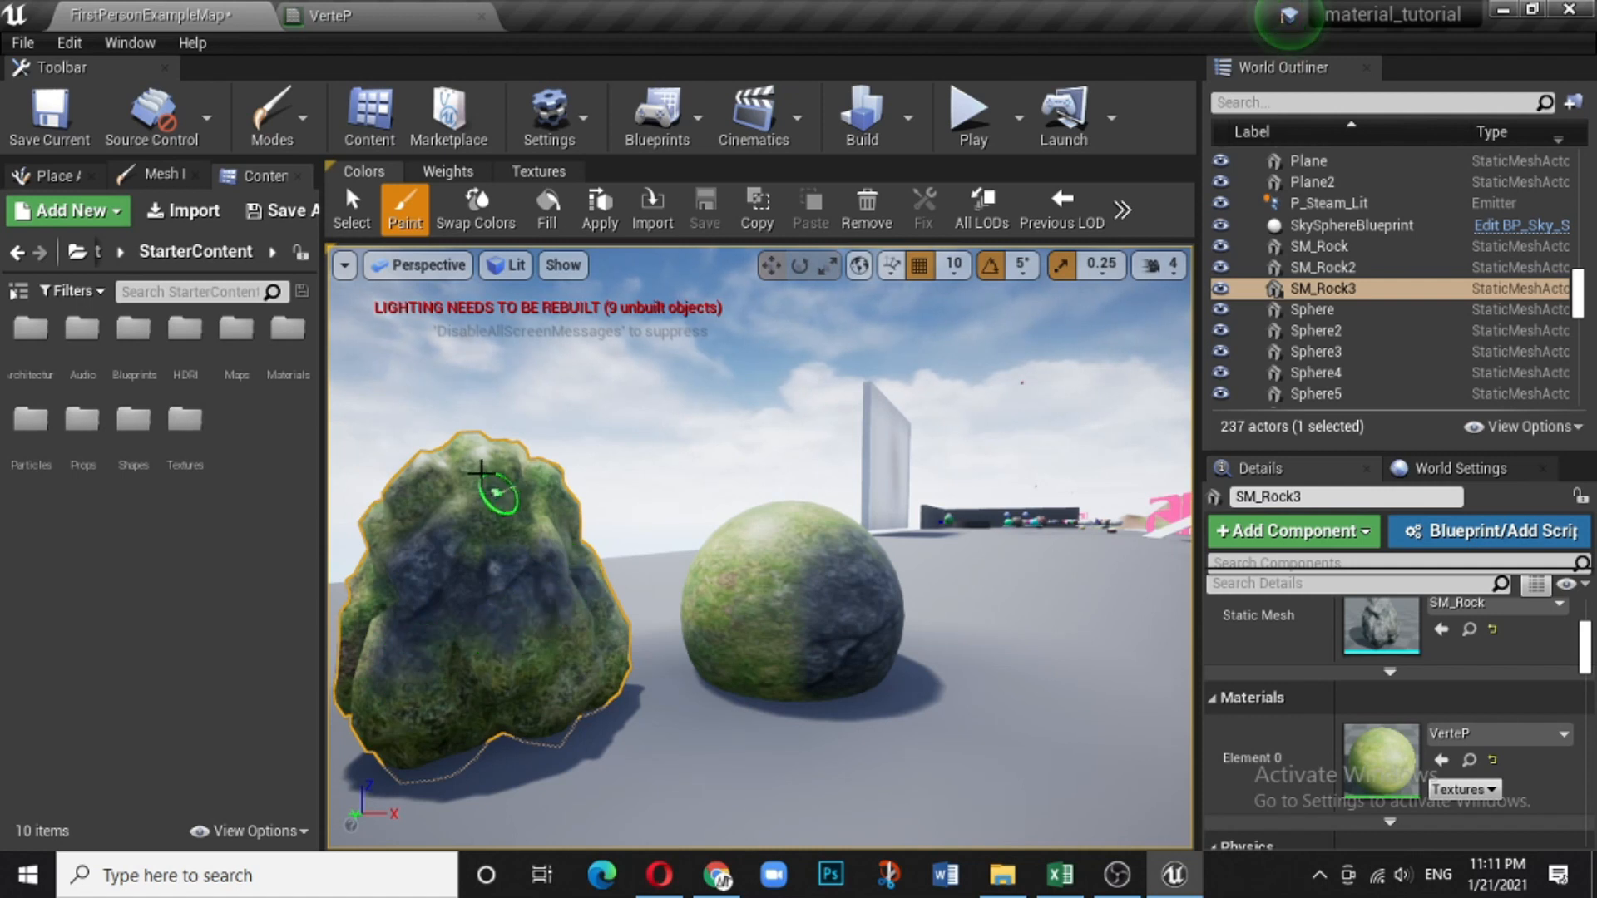
mouse_move(472, 454)
left_mouse_down()
mouse_move(416, 494)
mouse_move(499, 488)
mouse_move(500, 535)
mouse_move(542, 489)
mouse_move(466, 449)
mouse_move(371, 541)
mouse_move(353, 627)
mouse_move(358, 590)
mouse_move(387, 578)
mouse_move(562, 550)
left_mouse_up()
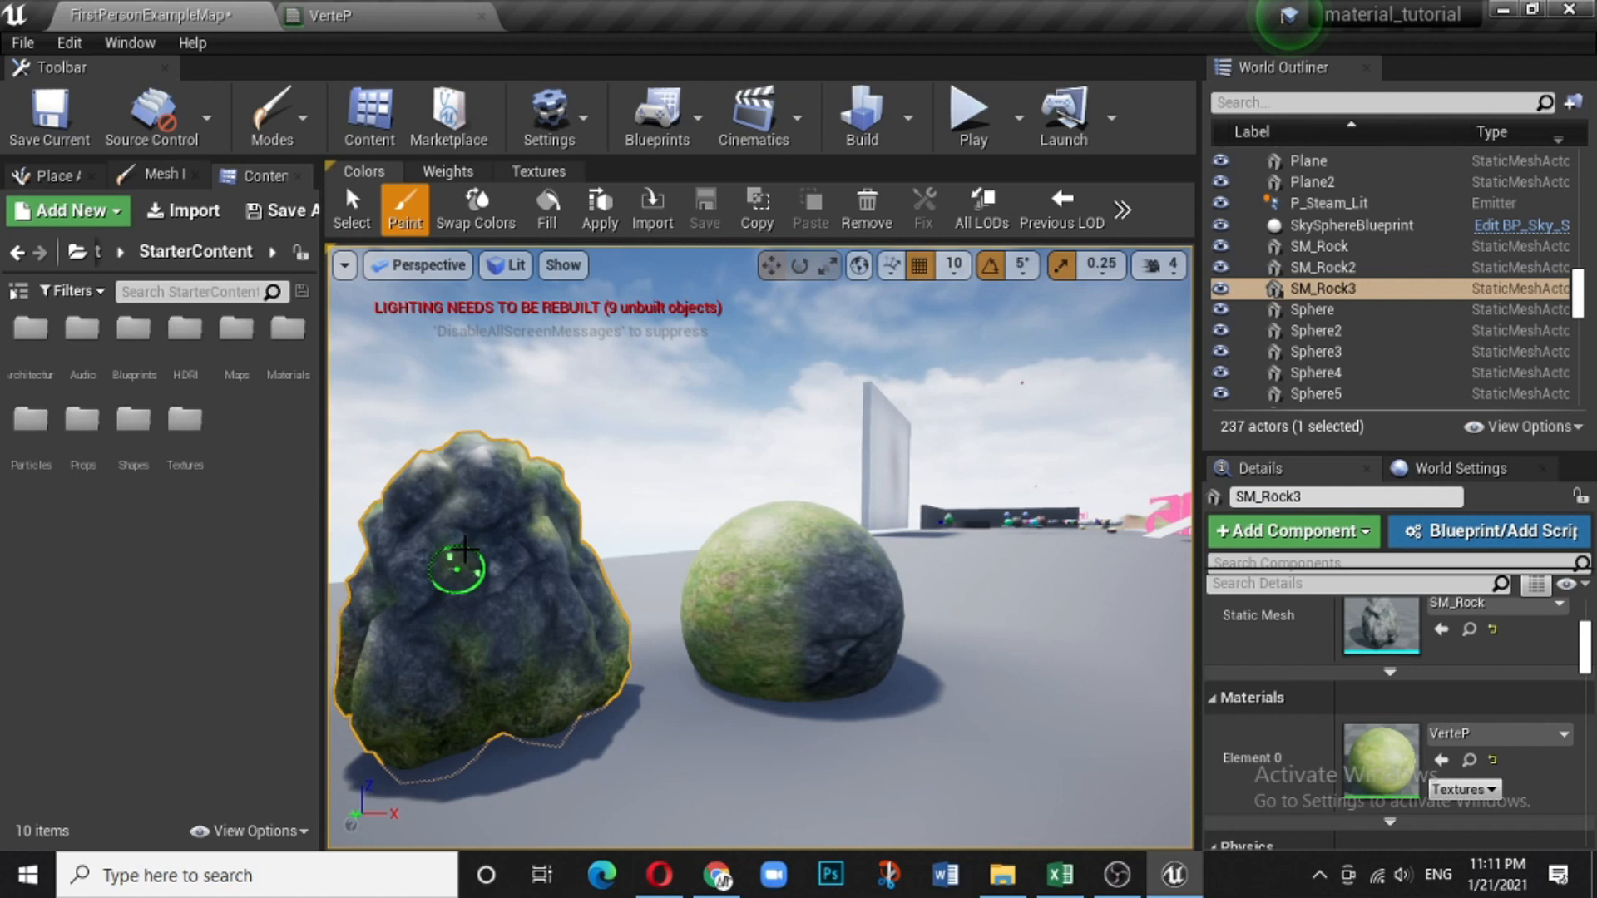
mouse_move(463, 566)
left_mouse_down()
mouse_move(421, 613)
mouse_move(492, 652)
mouse_move(544, 592)
left_mouse_up()
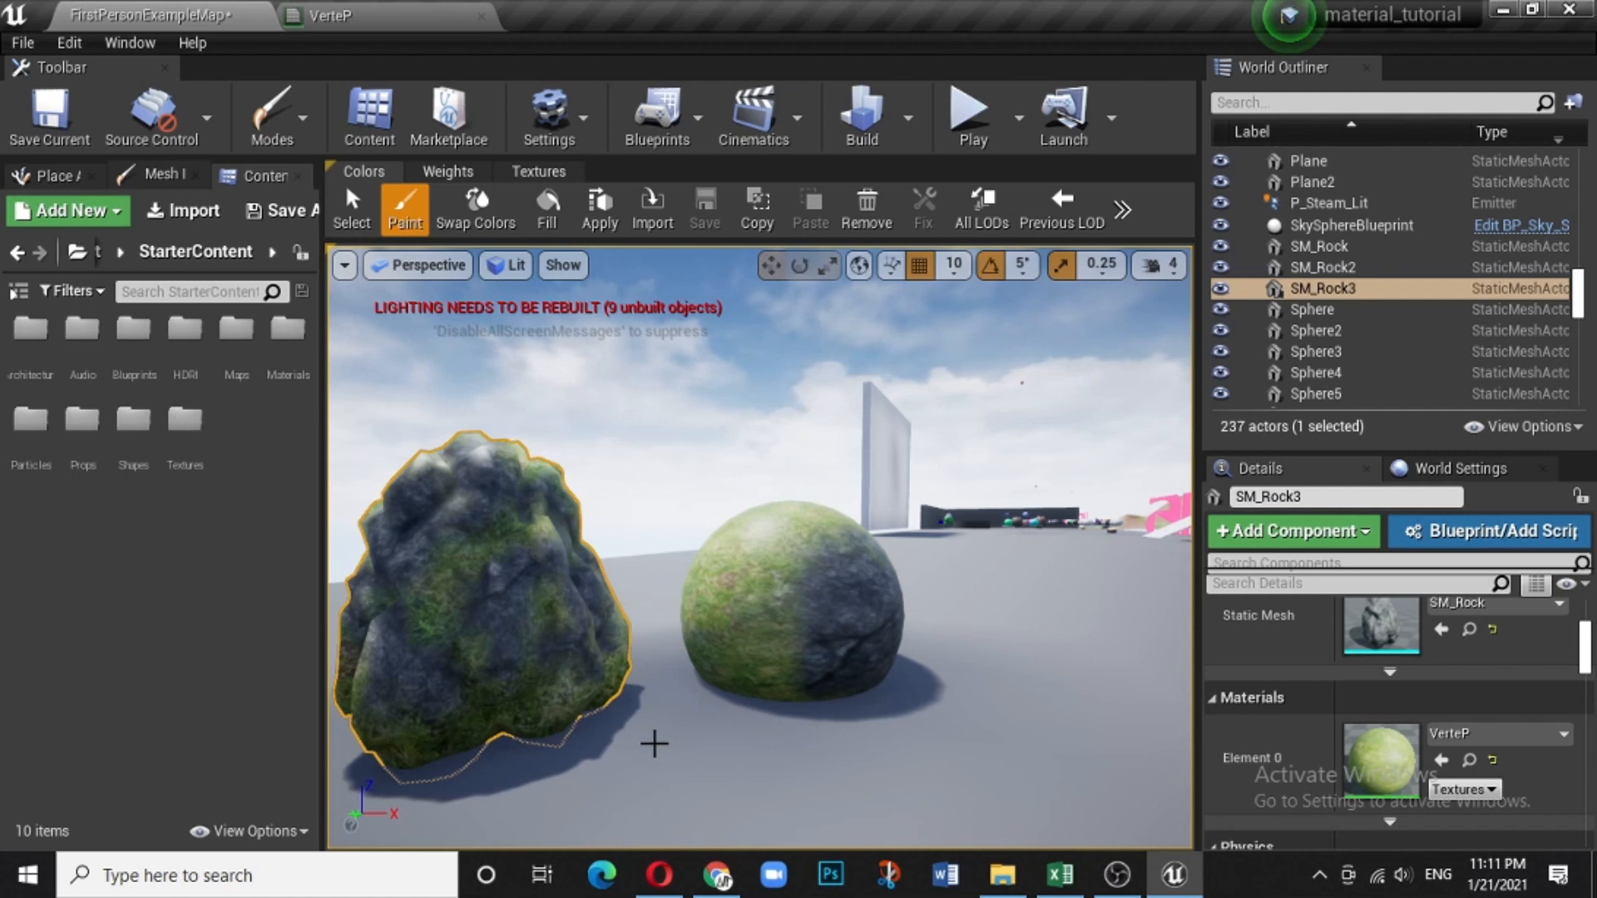
right_click_drag(760, 548, 714, 558)
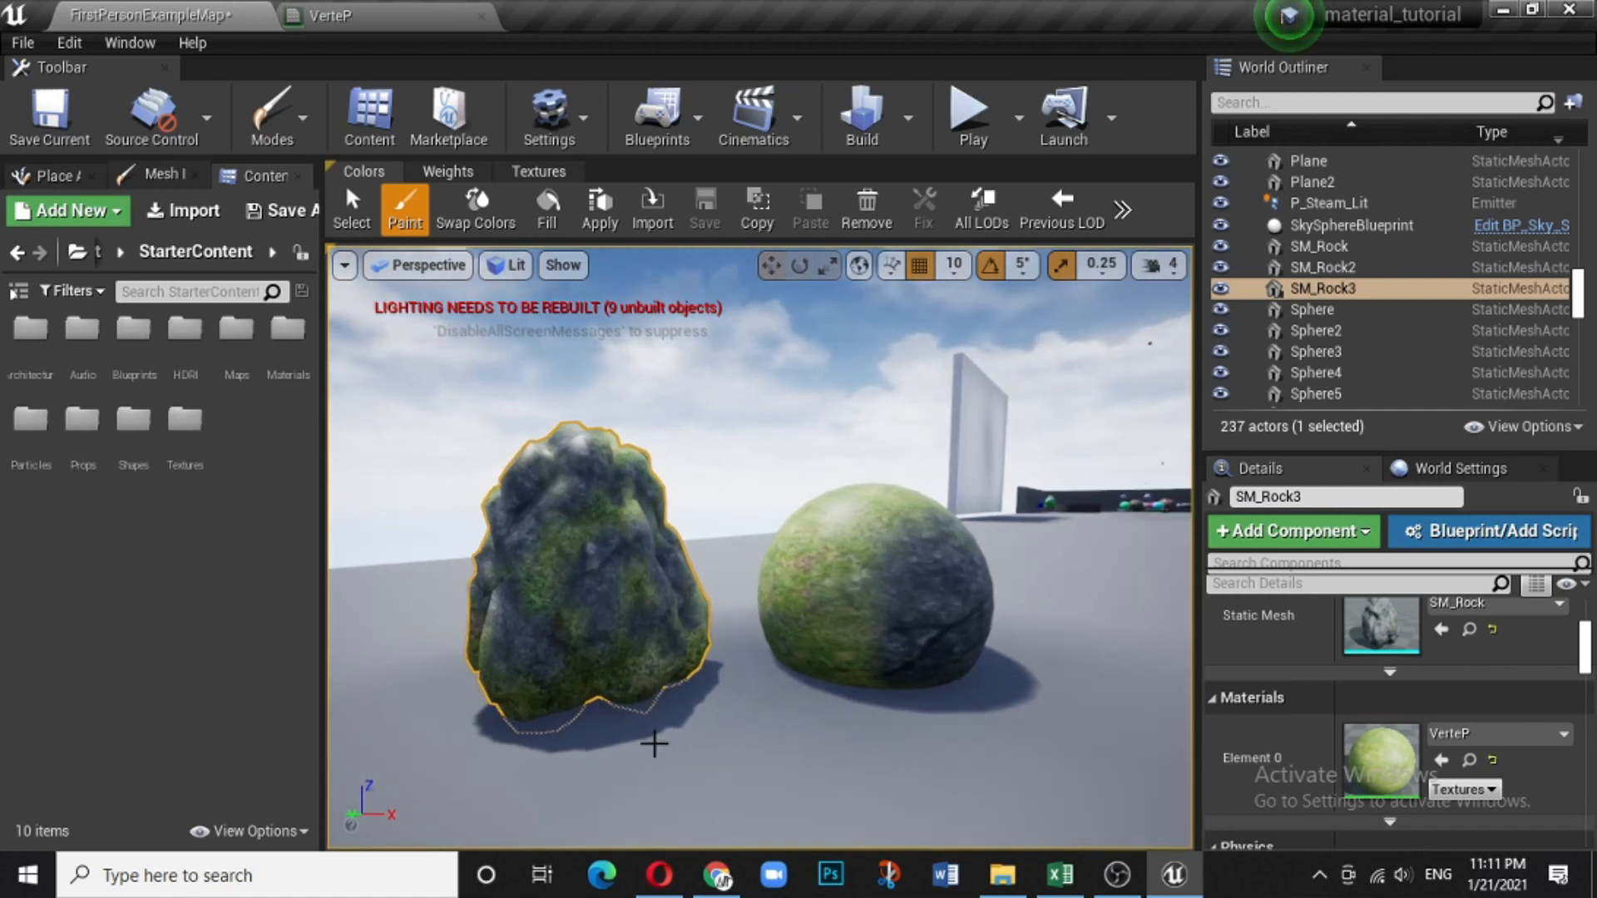
scroll(654, 742, "up", 2)
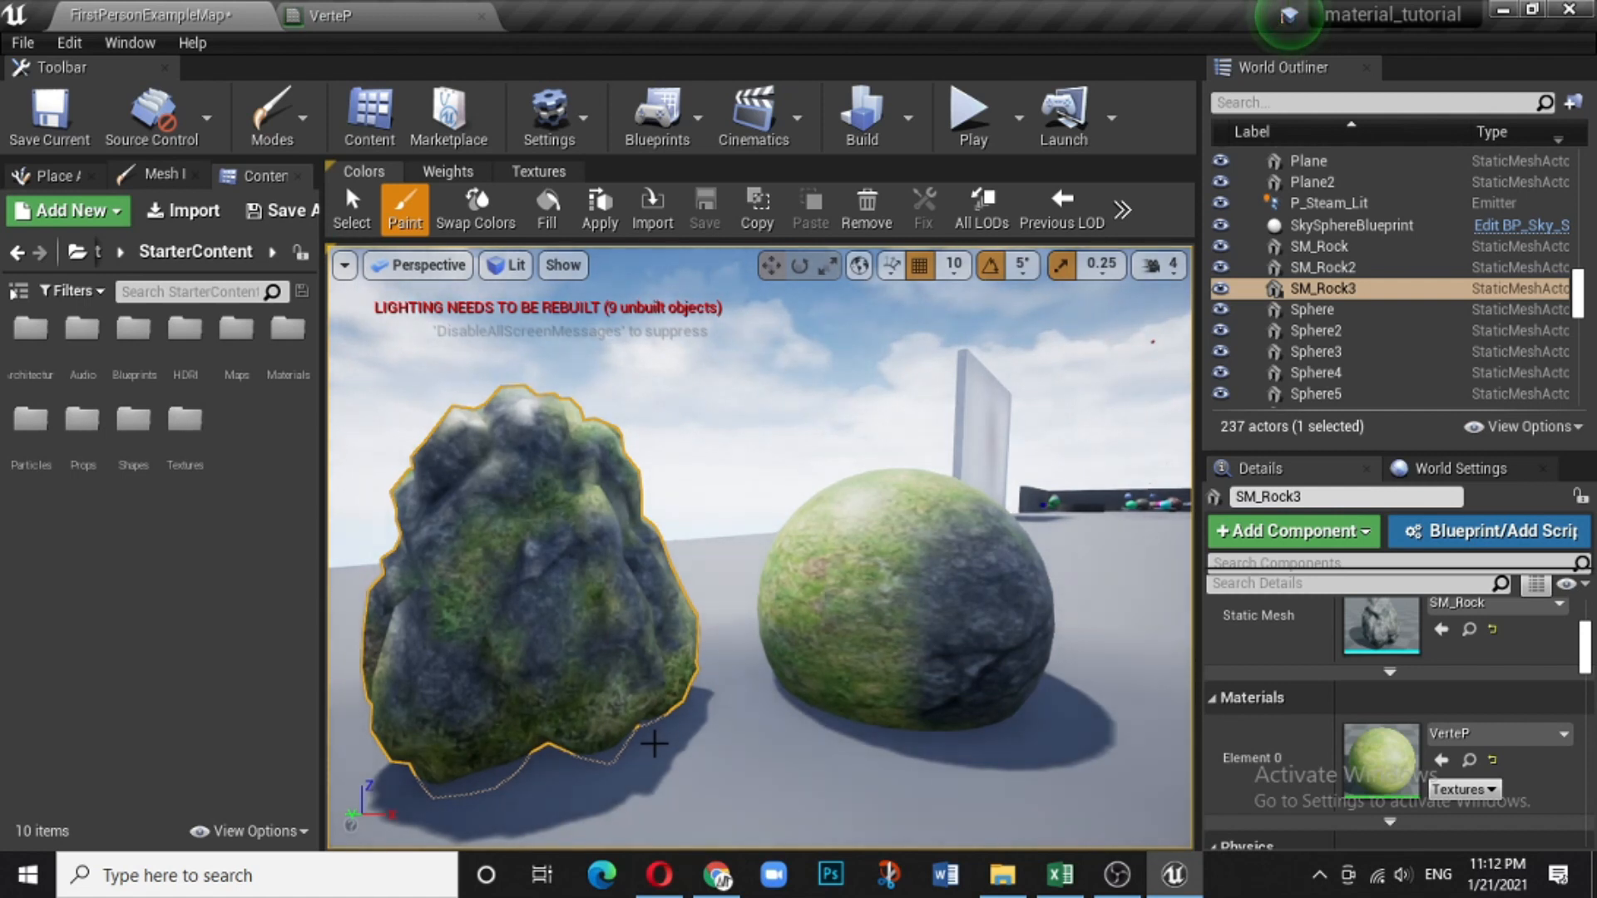